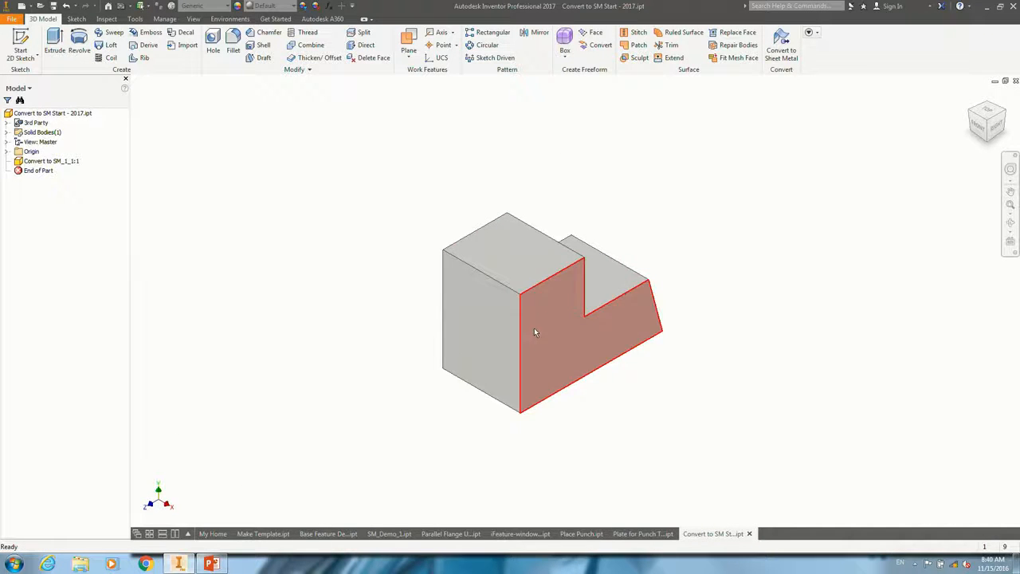
Step: Shell the solid with a 0.1 in wall thickness, removing the L-shaped side face and the bottom face
{"action": "middle_click_drag", "start_coordinate": [535, 332], "coordinate": [380, 294], "text": "shift"}
{"action": "middle_click_drag", "start_coordinate": [447, 250], "coordinate": [488, 259]}
{"action": "scroll", "coordinate": [487, 258], "scroll_direction": "up", "scroll_amount": 3}
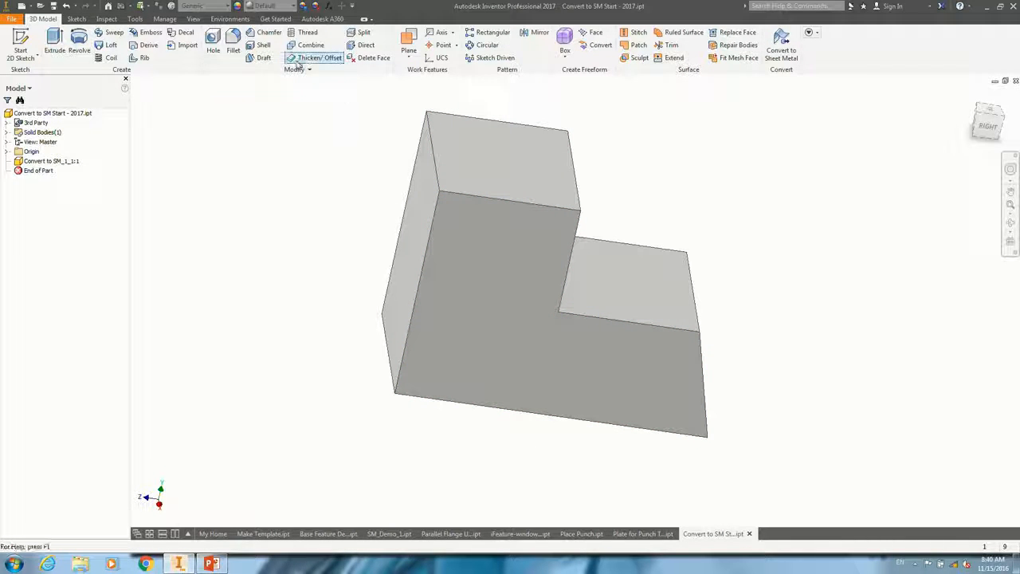
{"action": "left_click", "coordinate": [264, 46]}
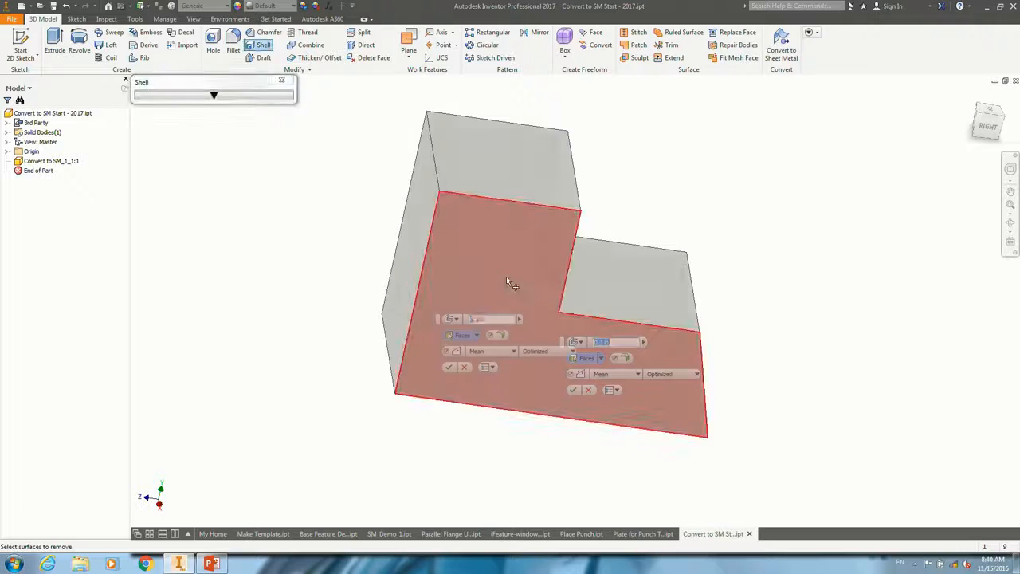
{"action": "middle_click_drag", "start_coordinate": [486, 278], "coordinate": [428, 363], "text": "shift"}
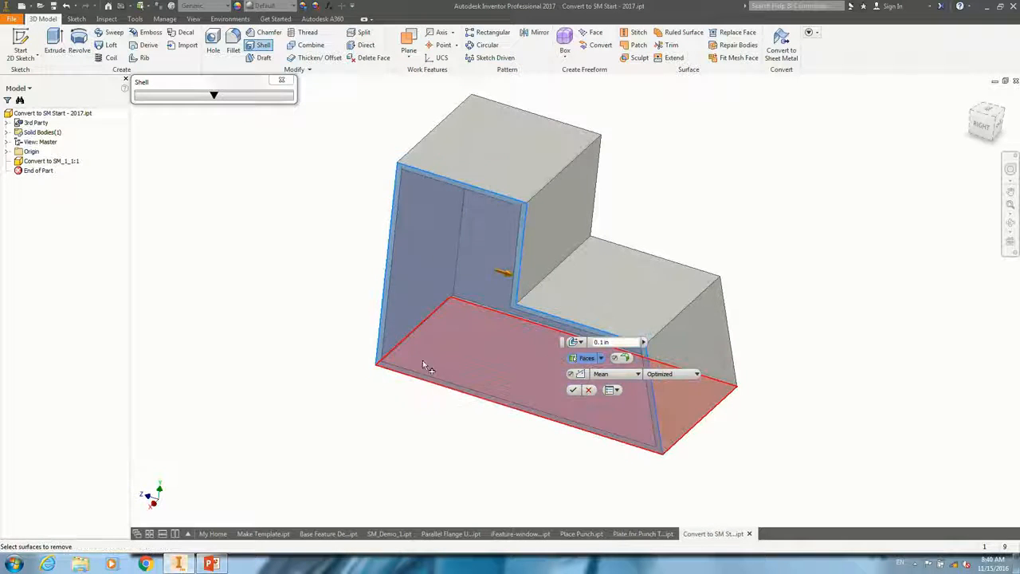
{"action": "left_click", "coordinate": [428, 364]}
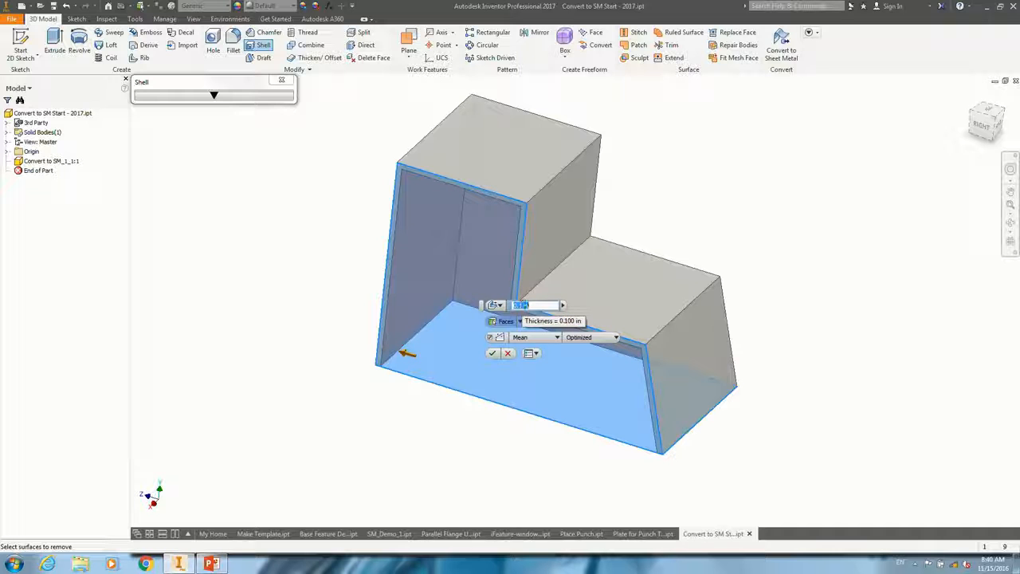
{"action": "left_click", "coordinate": [492, 354]}
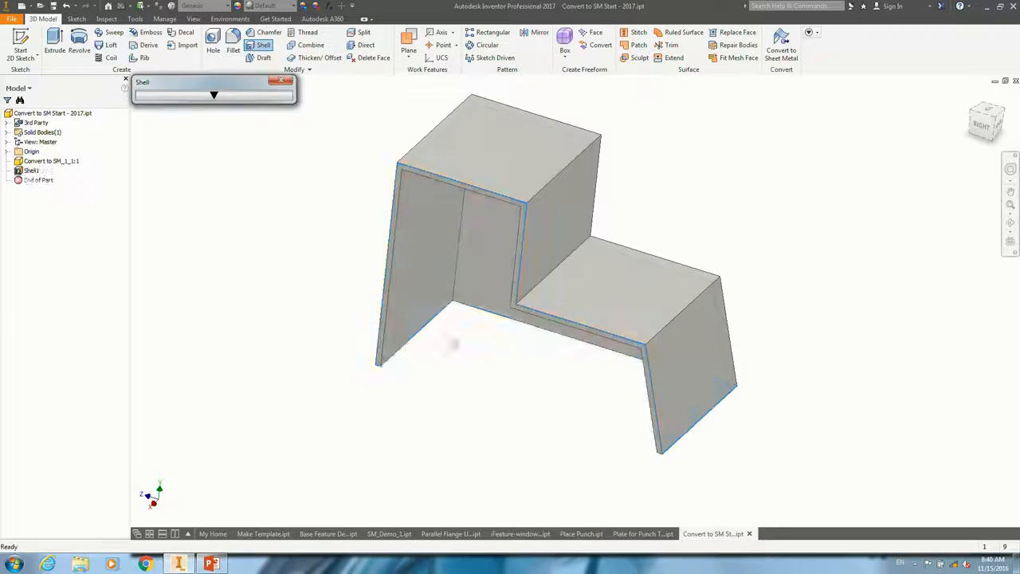
Step: Convert the shelled part to sheet metal with the tall section's top face as base face, and dismiss the sheet metal defaults
{"action": "middle_click_drag", "start_coordinate": [452, 345], "coordinate": [463, 316], "text": "shift"}
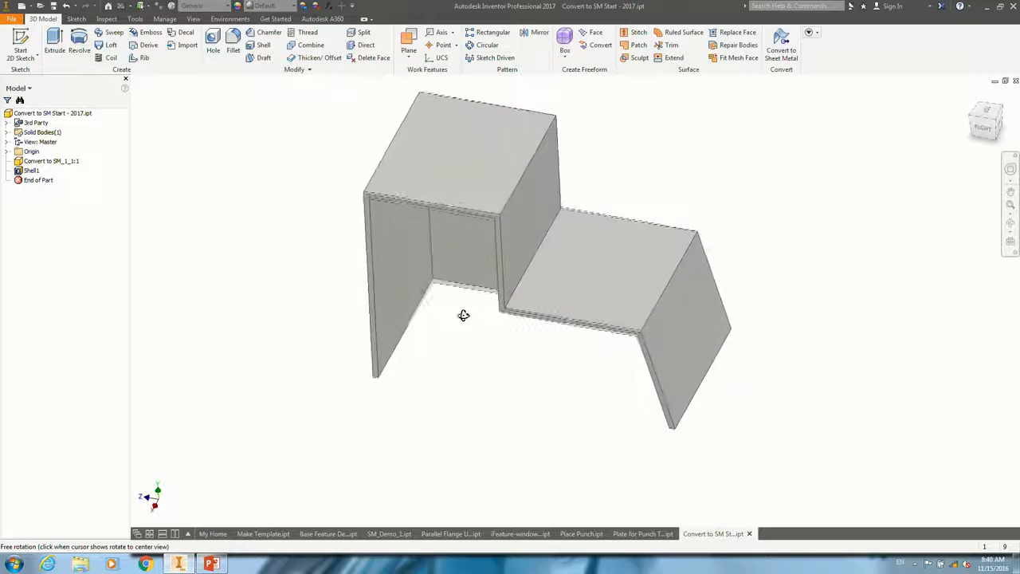
{"action": "left_click", "coordinate": [782, 53]}
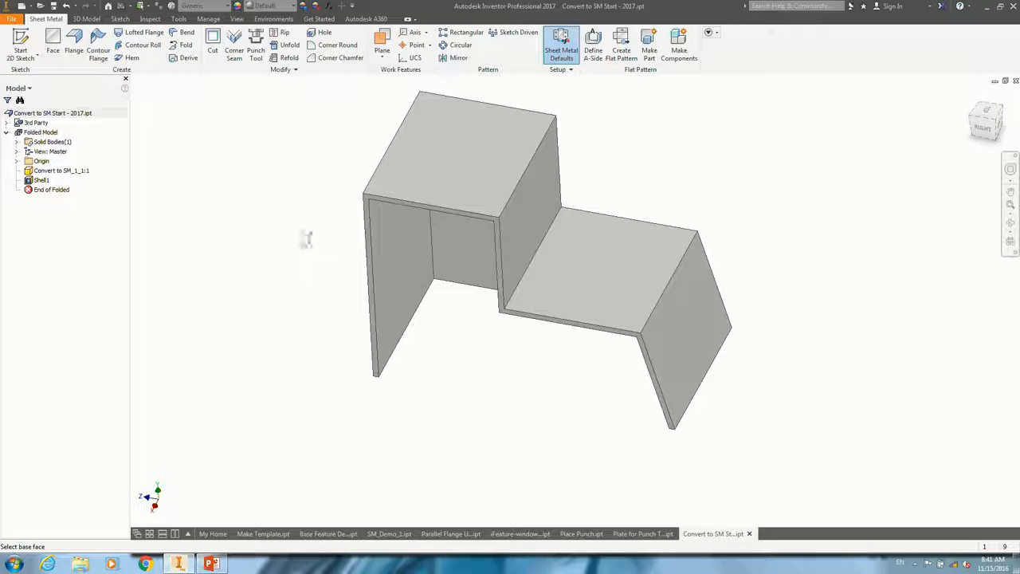
{"action": "left_click", "coordinate": [458, 150]}
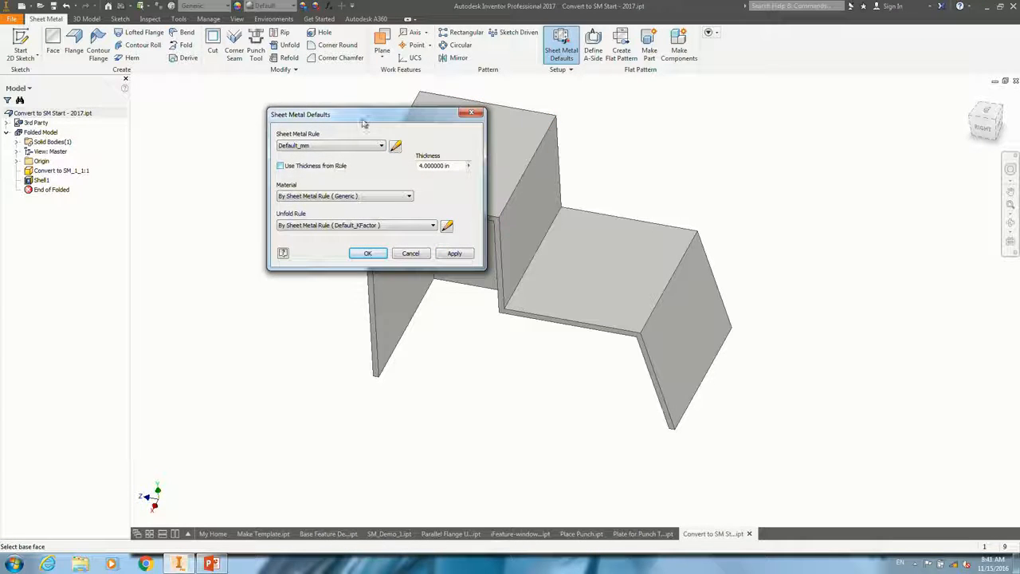
{"action": "left_click_drag", "start_coordinate": [364, 124], "coordinate": [214, 142]}
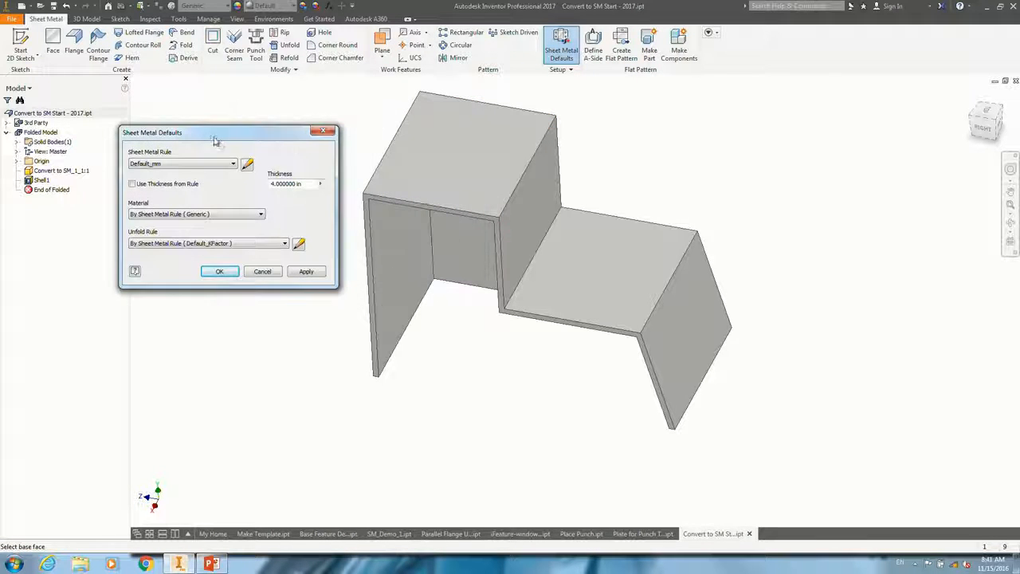
{"action": "left_click", "coordinate": [306, 185]}
{"action": "left_click", "coordinate": [306, 183]}
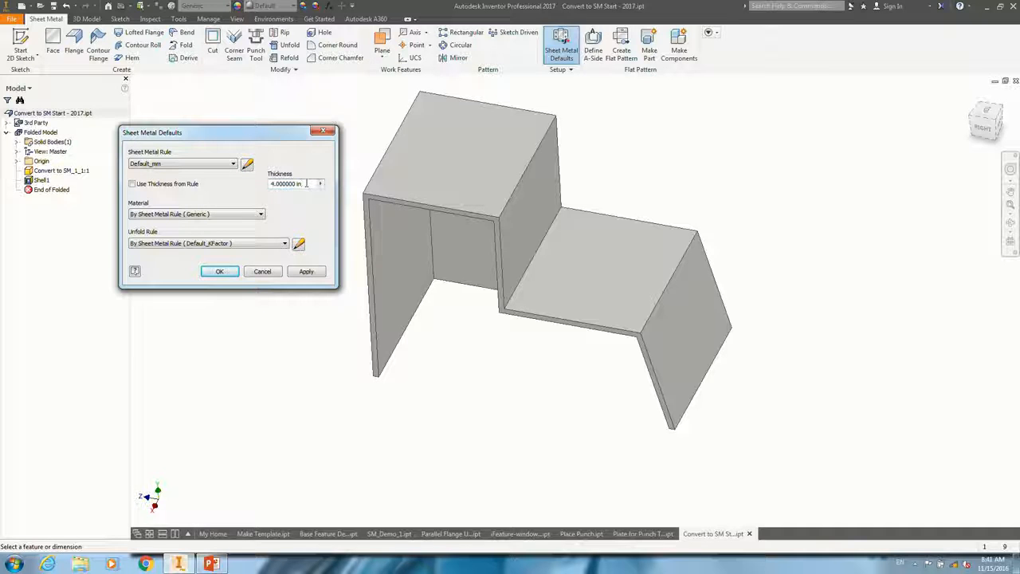
{"action": "left_click_drag", "start_coordinate": [306, 184], "coordinate": [258, 185]}
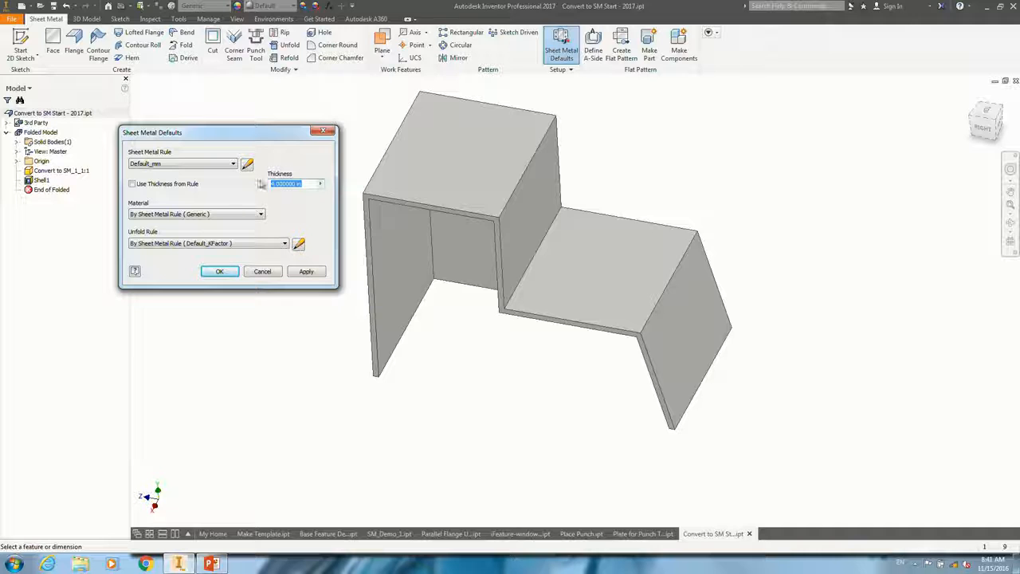
{"action": "left_click", "coordinate": [324, 131]}
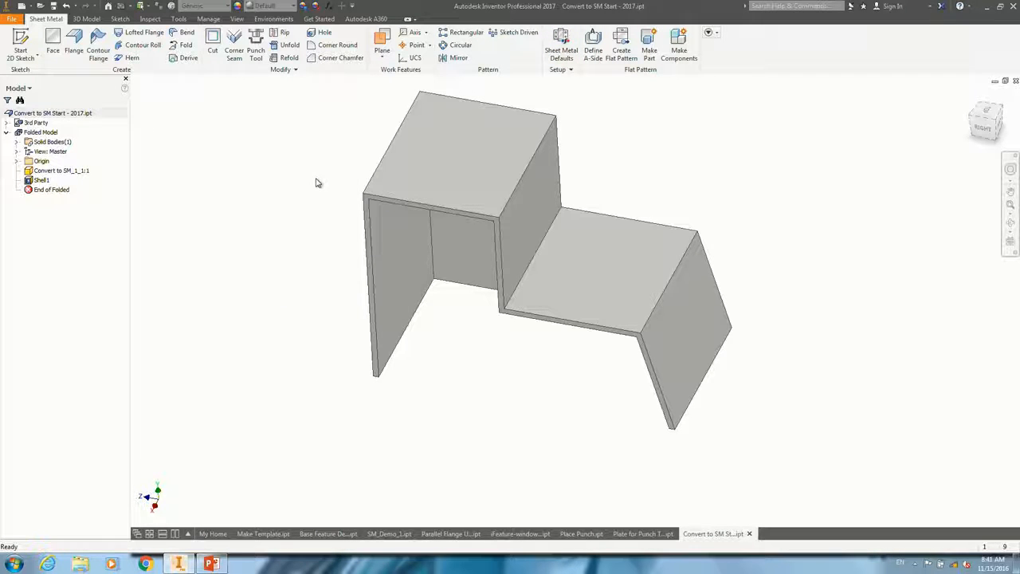
Step: Measure the wall thickness between the inner and outer surfaces of the tall section's top wall
{"action": "right_click", "coordinate": [317, 182]}
{"action": "left_click", "coordinate": [290, 176]}
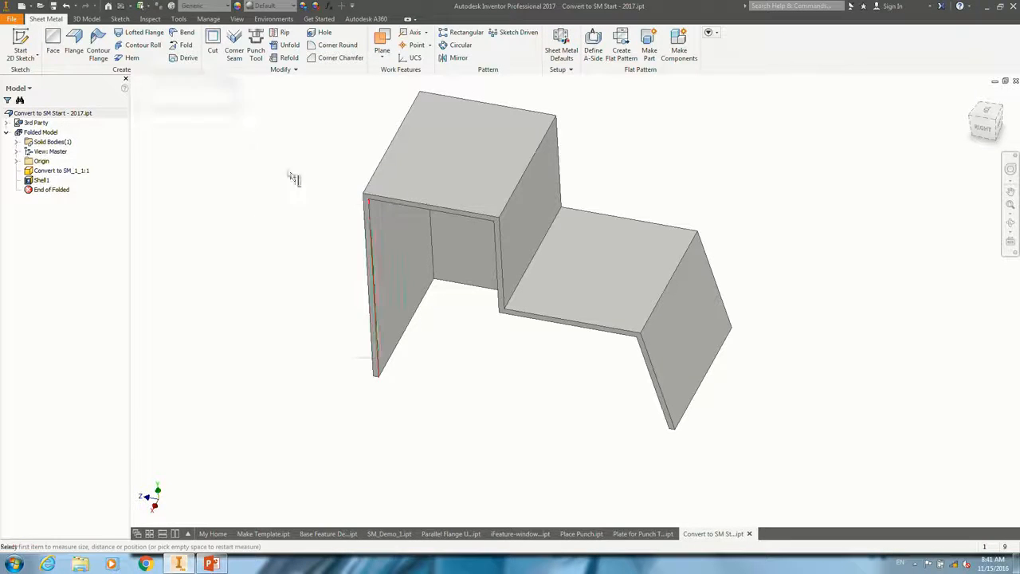
{"action": "left_click", "coordinate": [373, 201]}
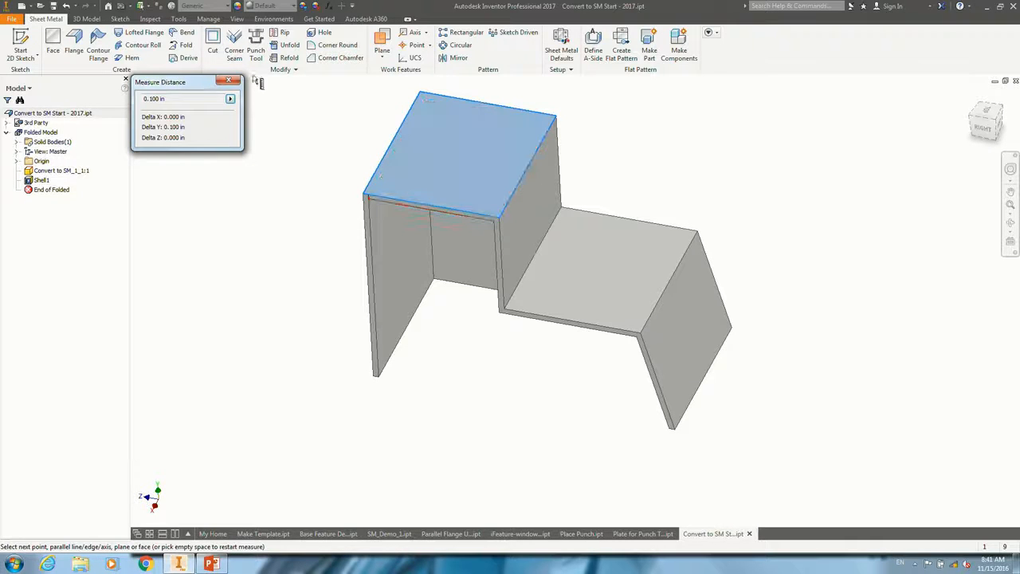
{"action": "left_click", "coordinate": [229, 80]}
Step: Undo the conversion and convert to sheet metal again with the tall end wall's inner face as base face, dismissing the defaults
{"action": "middle_click_drag", "start_coordinate": [388, 231], "coordinate": [388, 234], "text": "shift"}
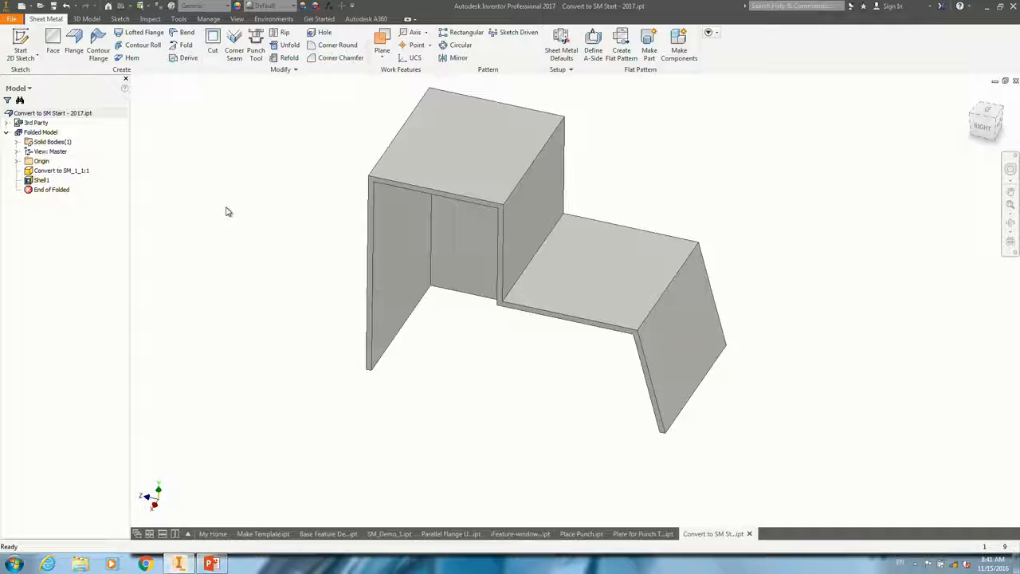
{"action": "key", "text": "ctrl+z"}
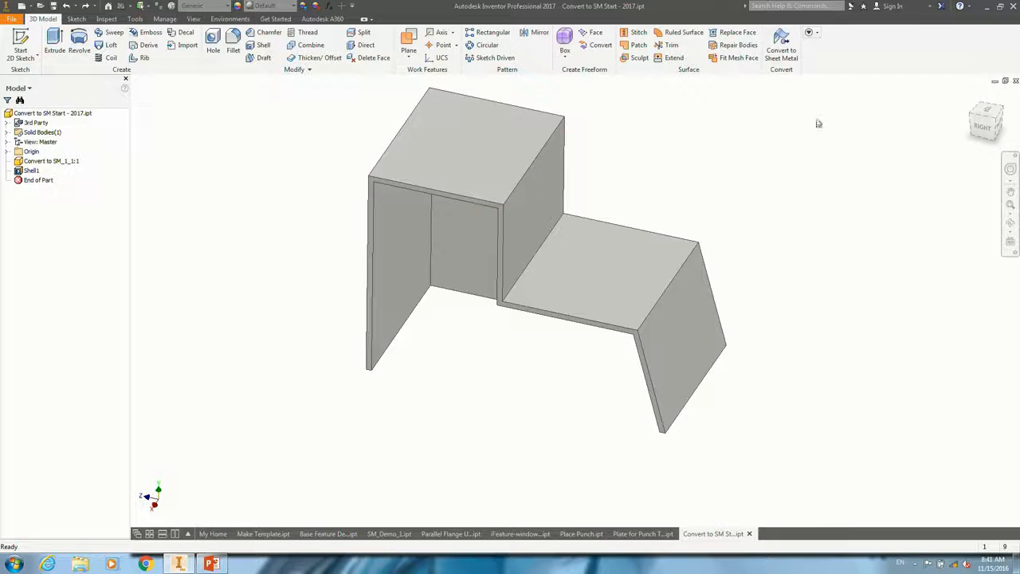
{"action": "left_click", "coordinate": [782, 45]}
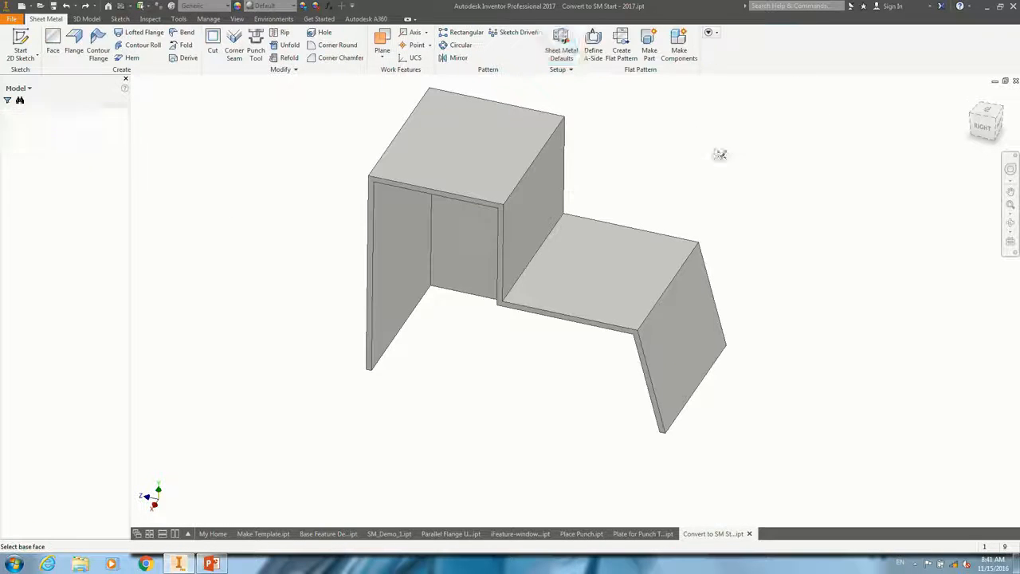
{"action": "left_click", "coordinate": [402, 277]}
{"action": "left_click_drag", "start_coordinate": [265, 134], "coordinate": [239, 133]}
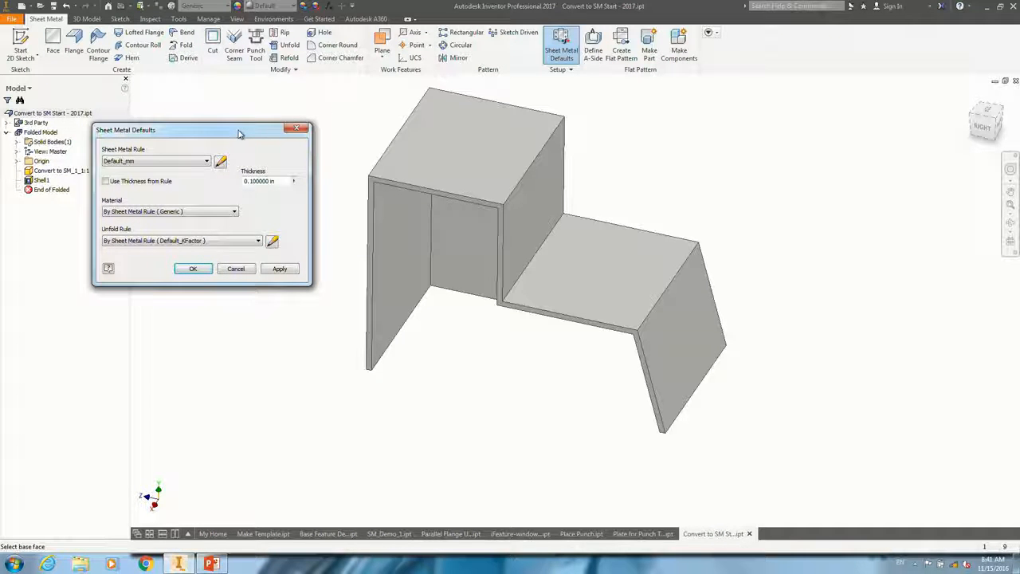
{"action": "middle_click_drag", "start_coordinate": [402, 178], "coordinate": [460, 162], "text": "shift"}
{"action": "scroll", "coordinate": [463, 161], "scroll_direction": "up", "scroll_amount": 3}
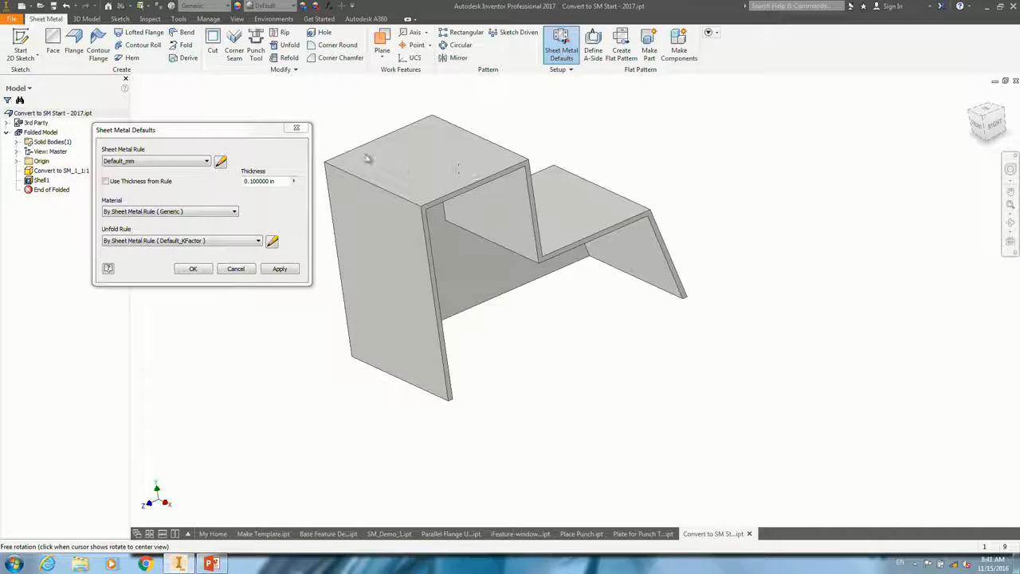
{"action": "left_click", "coordinate": [297, 129]}
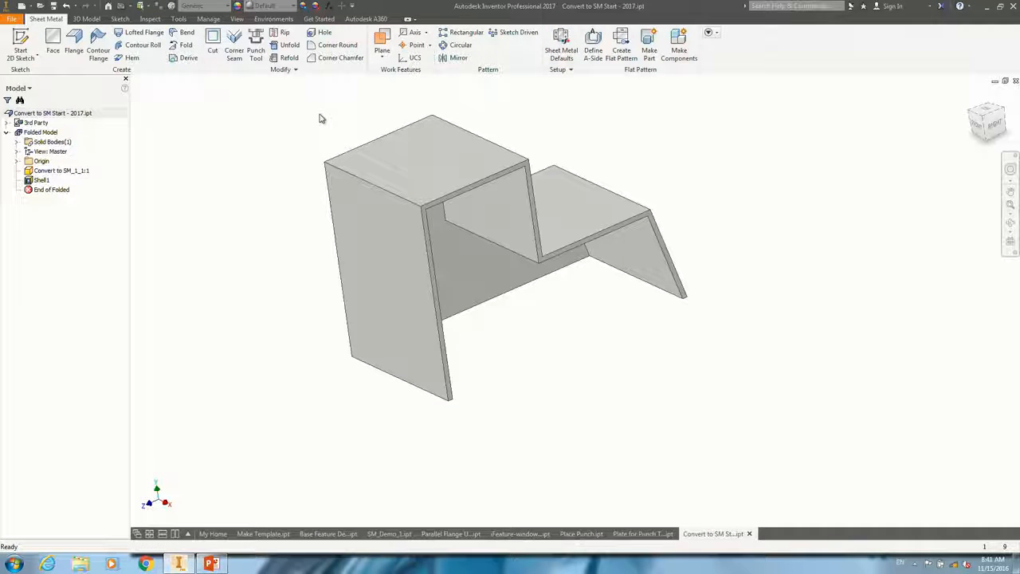
Step: Undo the conversion, try it with the tall end wall's outer face as base face, and undo that attempt too
{"action": "key", "text": "ctrl+z"}
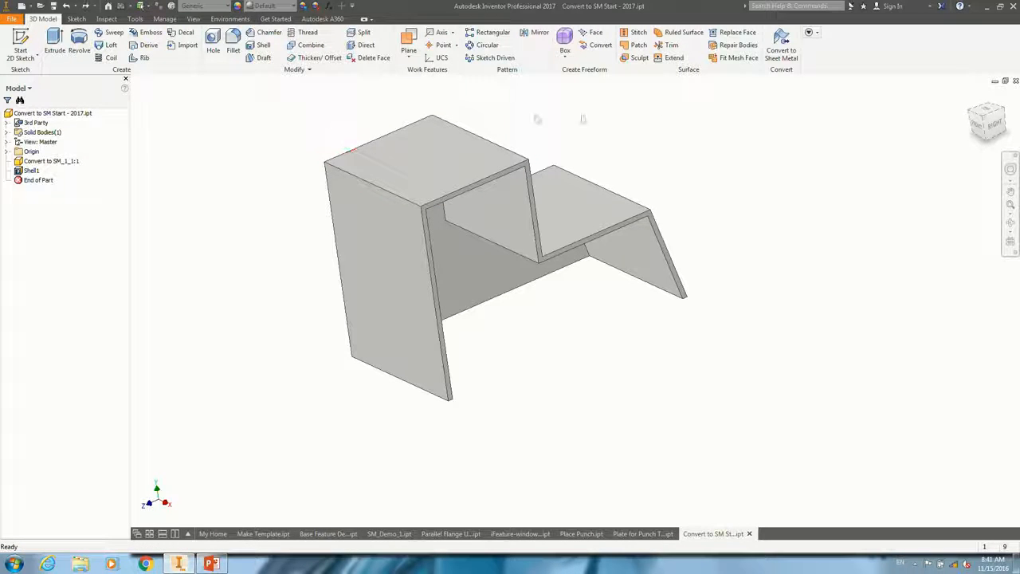
{"action": "left_click", "coordinate": [785, 55]}
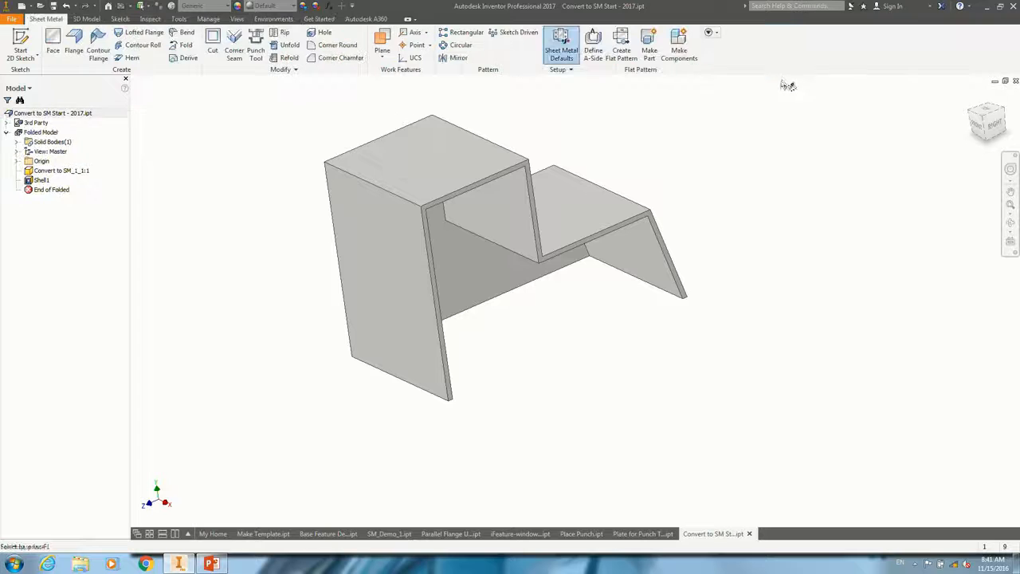
{"action": "left_click", "coordinate": [401, 284]}
{"action": "left_click", "coordinate": [310, 119]}
{"action": "key", "text": "ctrl+z"}
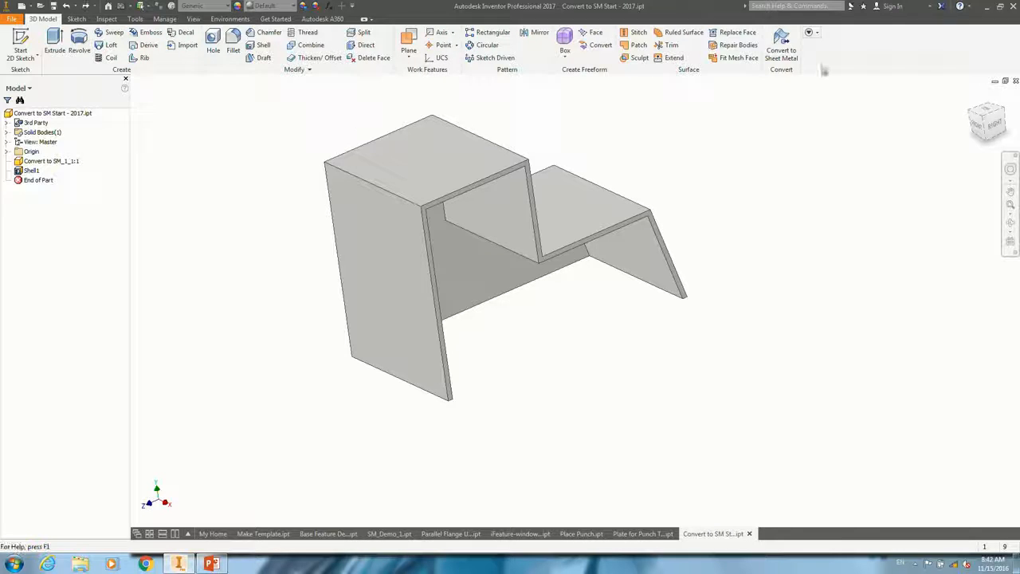
Step: Convert the part to sheet metal with the tall end wall's inner face as base face, accepting the Default_mm rule and 0.1 in thickness
{"action": "left_click", "coordinate": [785, 53]}
{"action": "middle_click_drag", "start_coordinate": [494, 247], "coordinate": [658, 248], "text": "shift"}
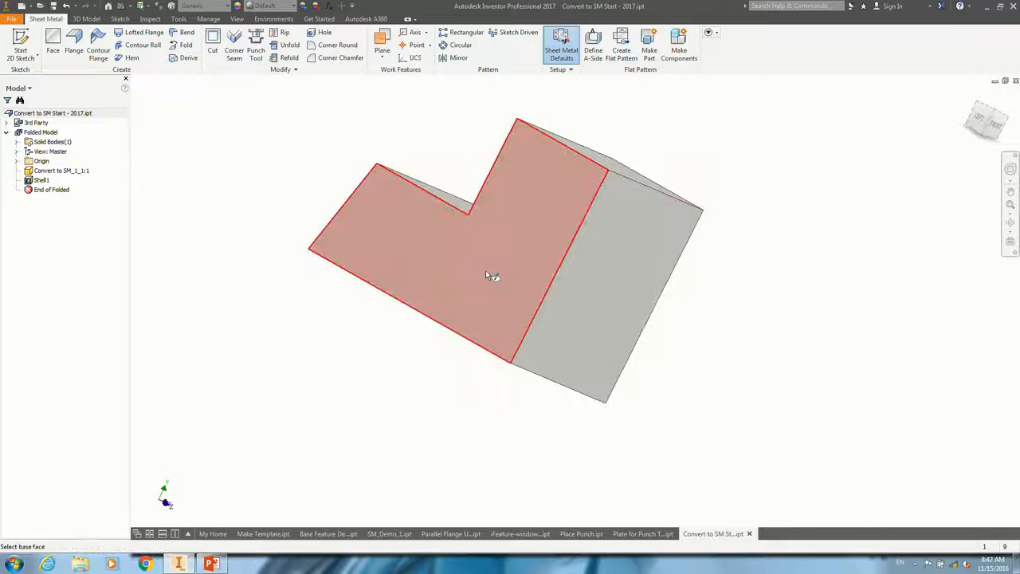
{"action": "middle_click_drag", "start_coordinate": [499, 278], "coordinate": [369, 279], "text": "shift"}
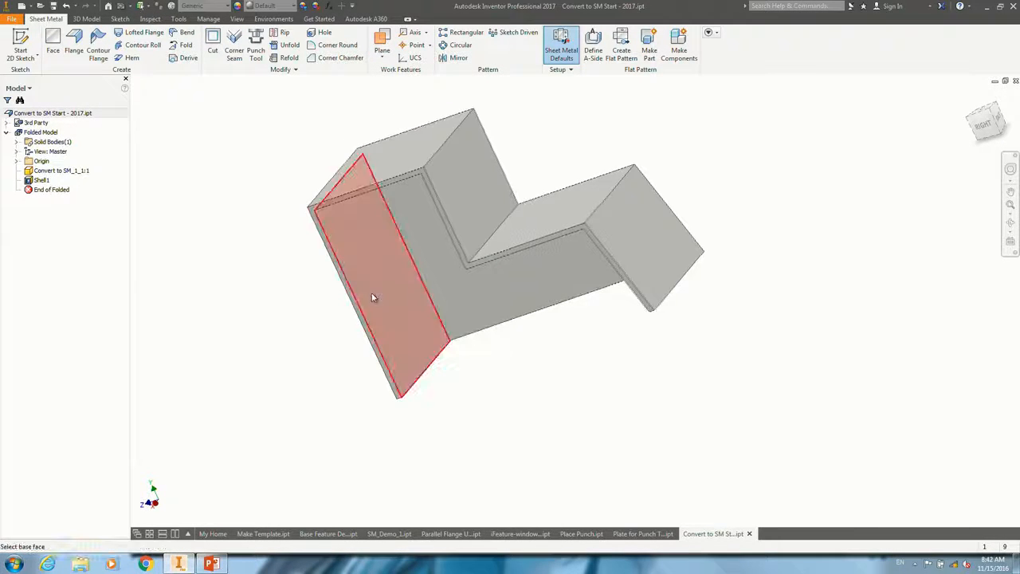
{"action": "left_click", "coordinate": [373, 298]}
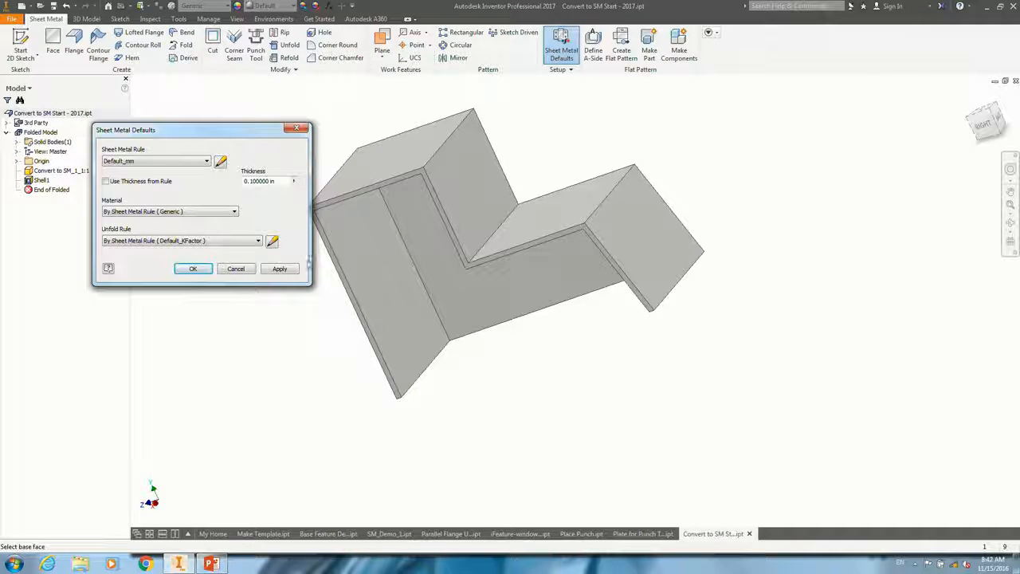
{"action": "left_click", "coordinate": [193, 269]}
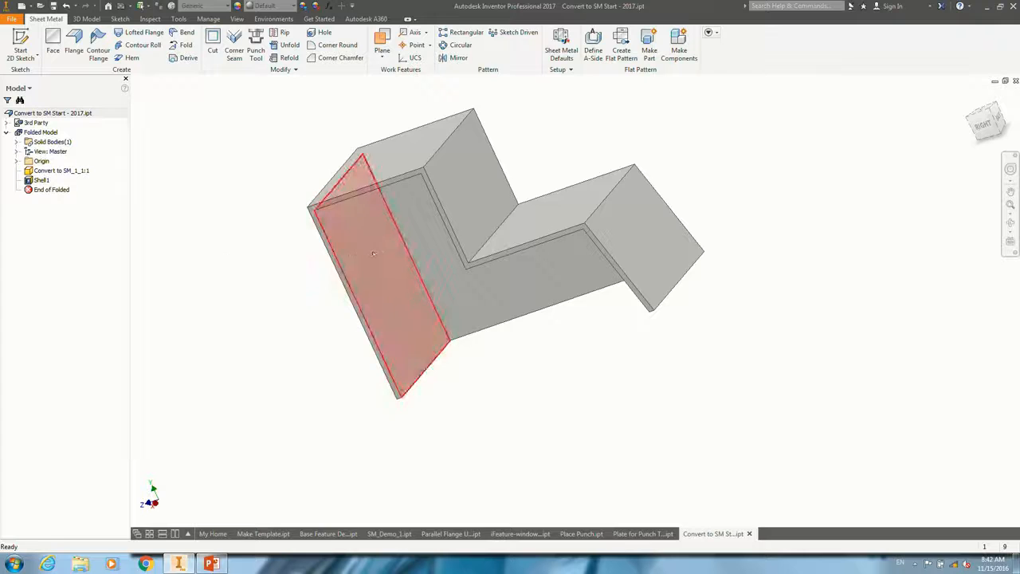
Step: Edit the shell feature so that its wall thickness is driven by the Thickness parameter
{"action": "middle_click_drag", "start_coordinate": [374, 253], "coordinate": [248, 274], "text": "shift"}
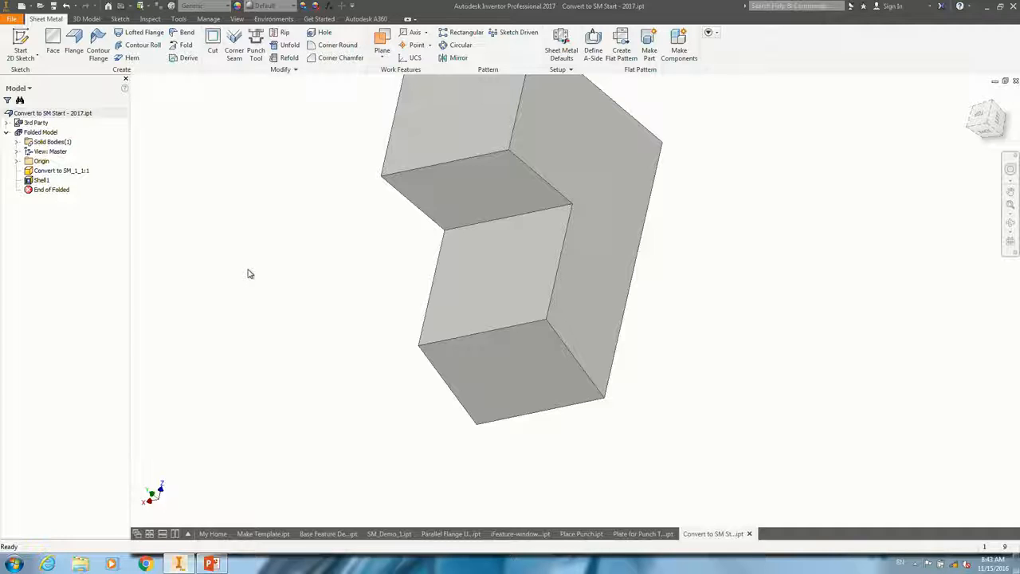
{"action": "double_click", "coordinate": [41, 180]}
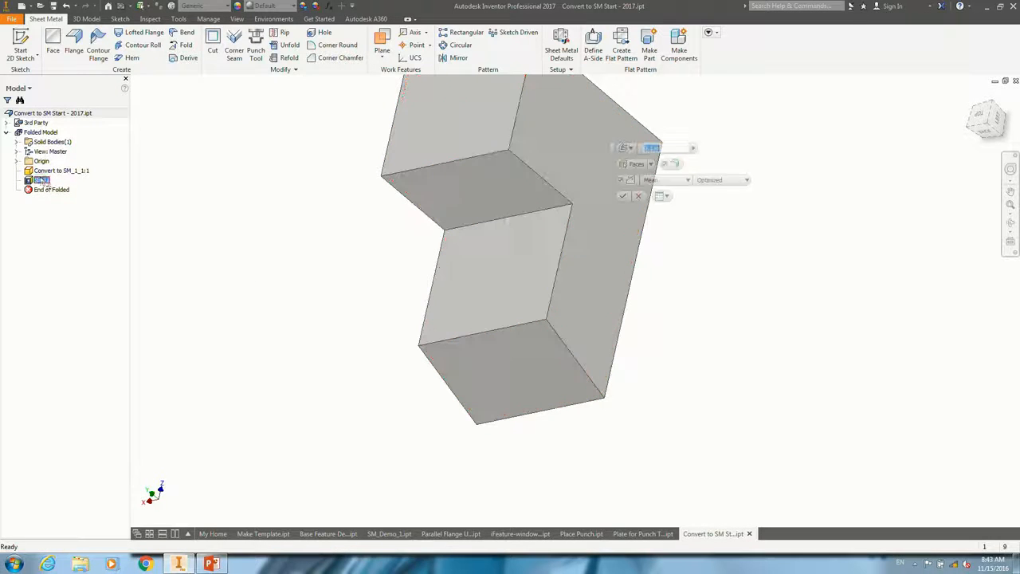
{"action": "left_click", "coordinate": [216, 96]}
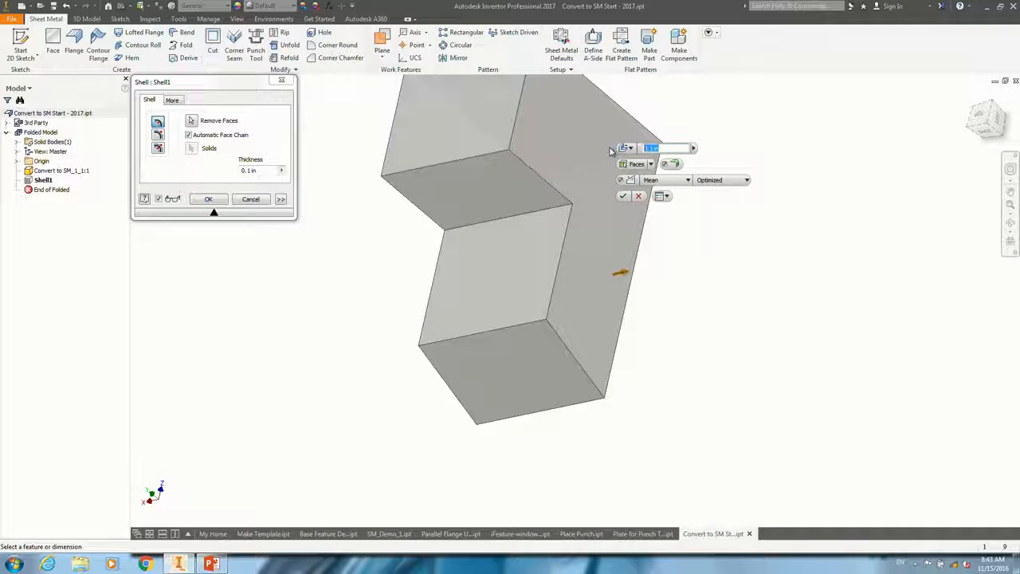
{"action": "type", "text": "Thickness"}
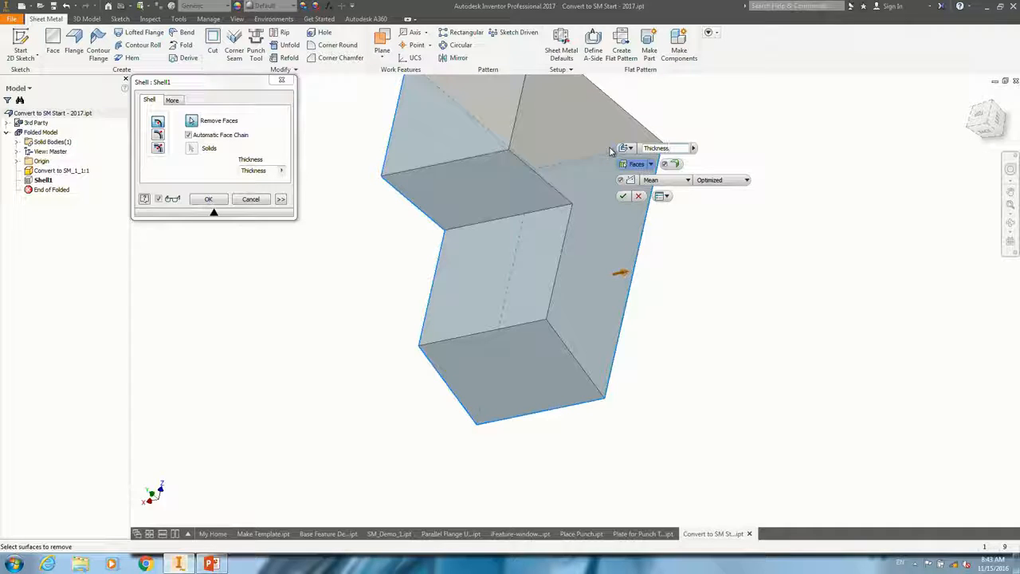
{"action": "left_click", "coordinate": [623, 195]}
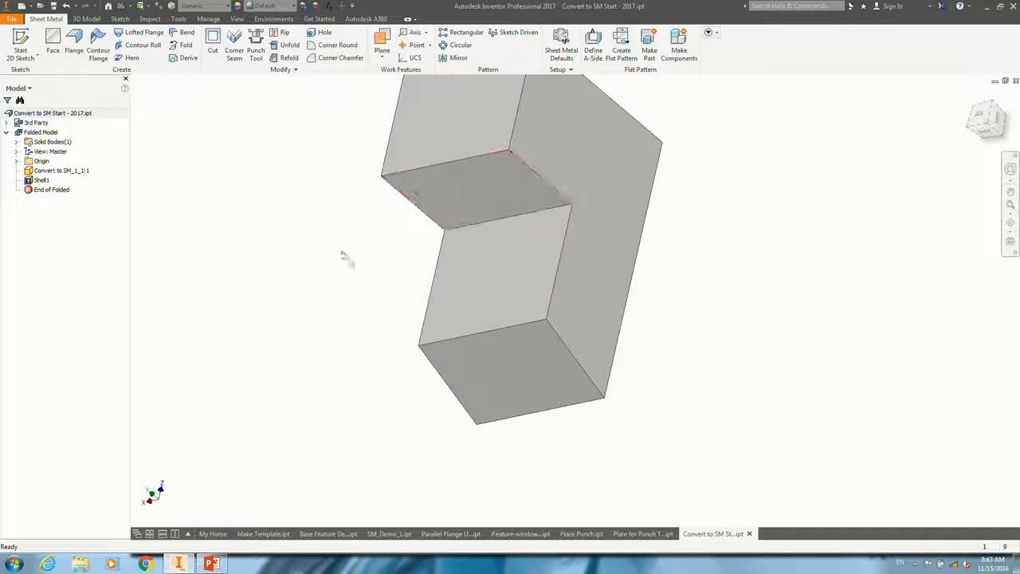
Step: Inspect the shelled sheet metal part and reopen the shell feature to review its thickness setting without changing it
{"action": "middle_click_drag", "start_coordinate": [490, 272], "coordinate": [610, 240], "text": "shift"}
{"action": "scroll", "coordinate": [602, 234], "scroll_direction": "down", "scroll_amount": 3}
{"action": "scroll", "coordinate": [401, 254], "scroll_direction": "up", "scroll_amount": 5}
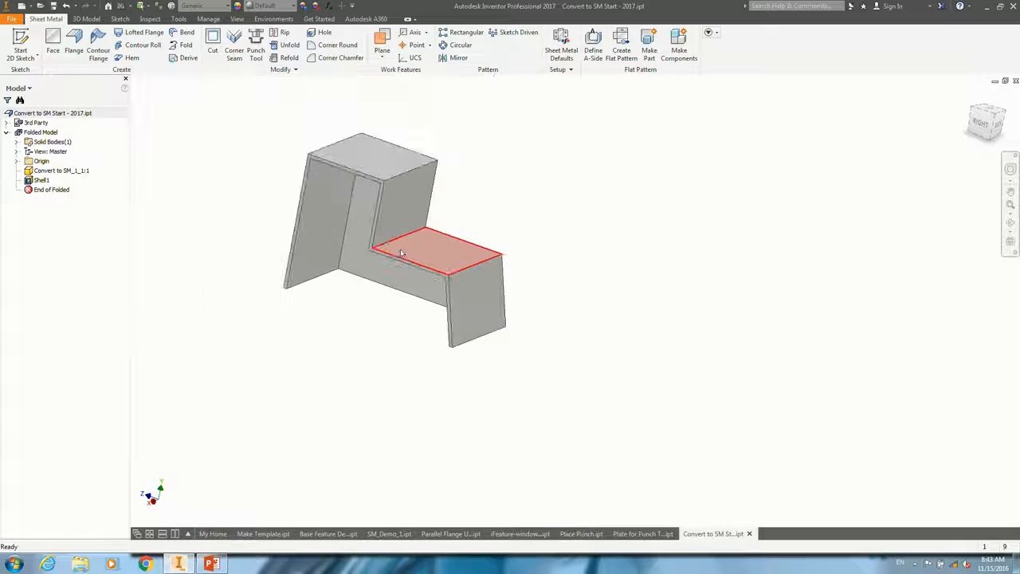
{"action": "middle_click_drag", "start_coordinate": [401, 253], "coordinate": [561, 269]}
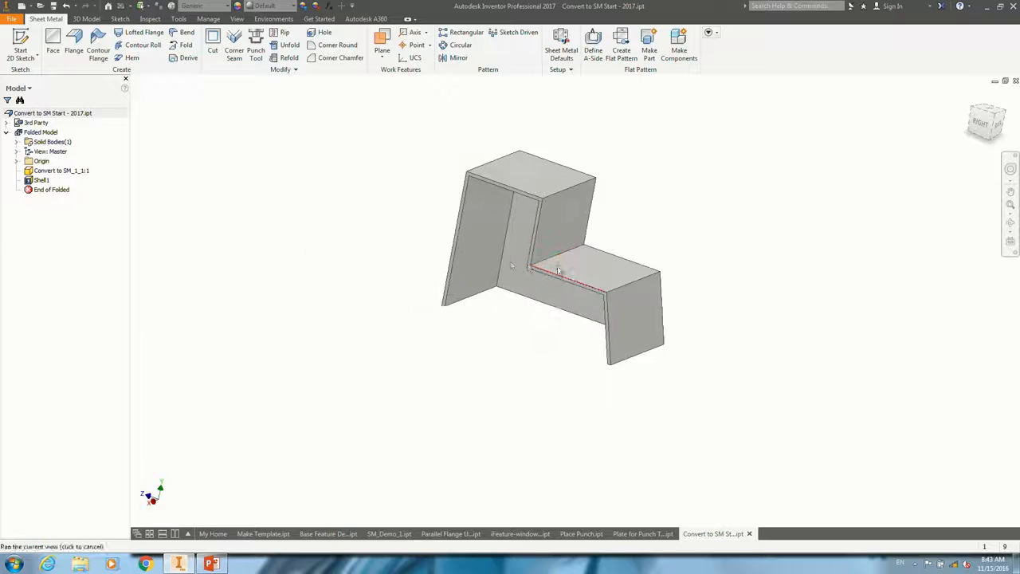
{"action": "double_click", "coordinate": [44, 180]}
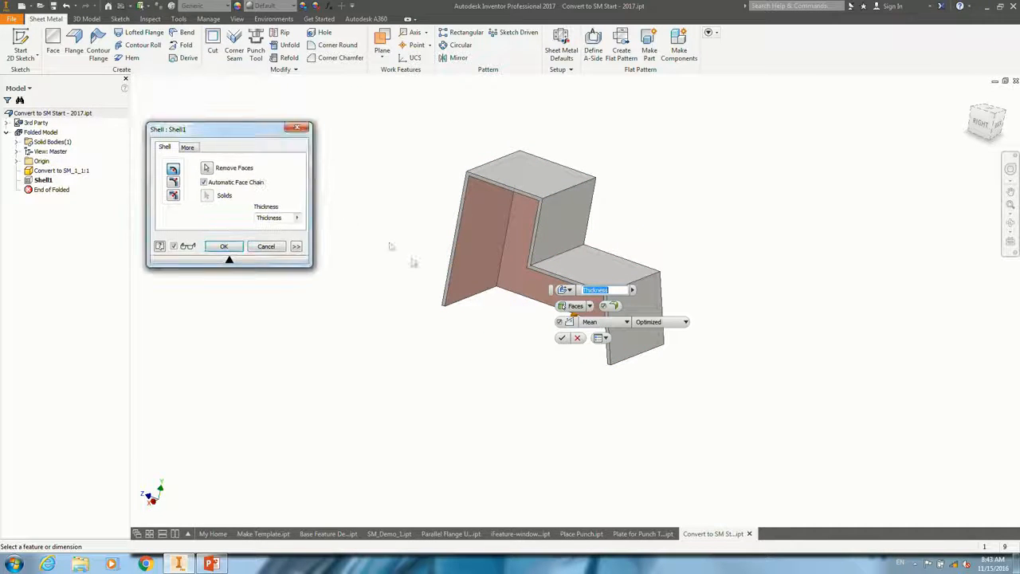
{"action": "left_click_drag", "start_coordinate": [552, 289], "coordinate": [330, 197]}
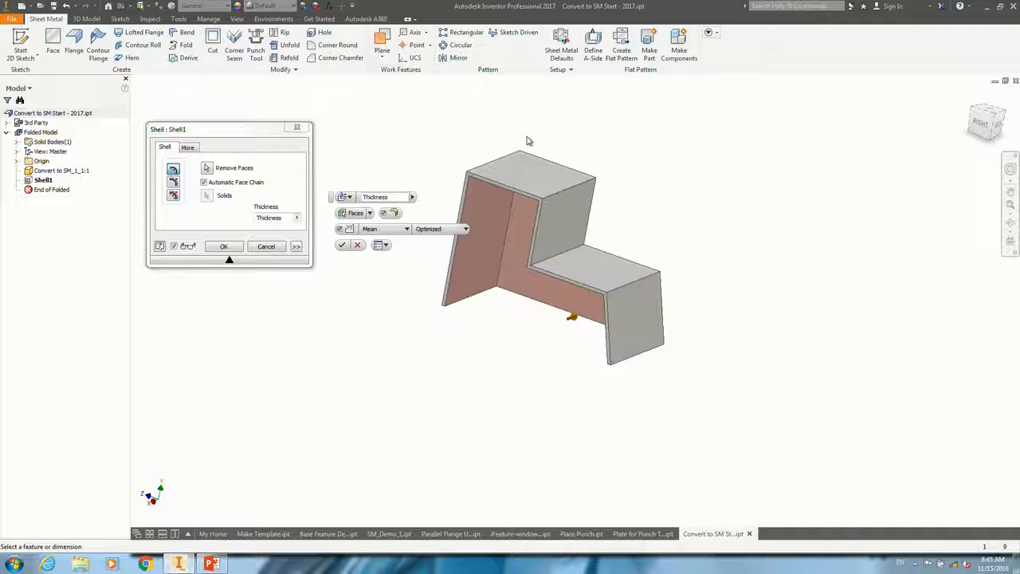
{"action": "left_click", "coordinate": [265, 248]}
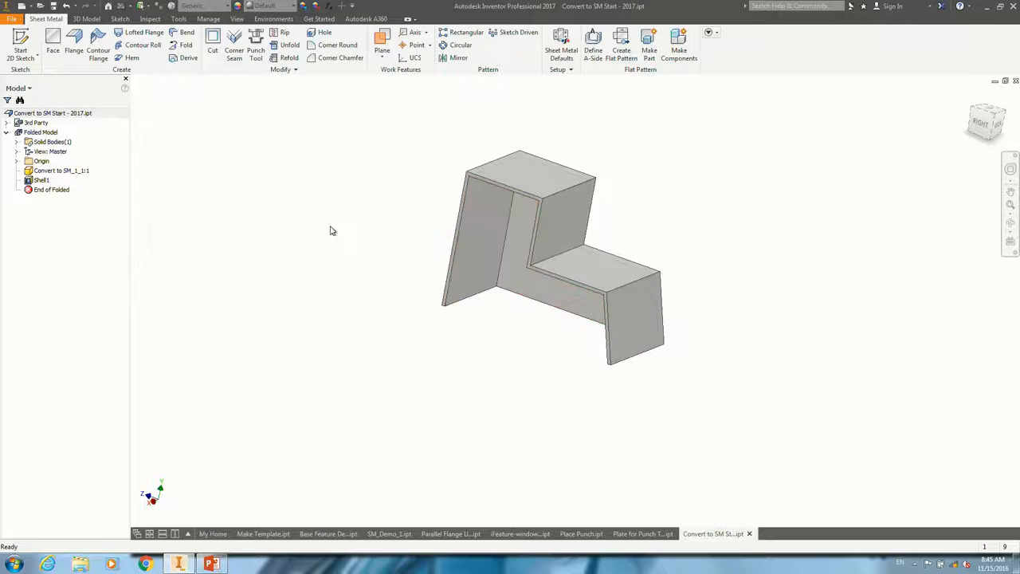
Step: Rip the four edges where the stepped side panel meets the top, riser, lower step and short end wall, using the GapSize gap
{"action": "middle_click_drag", "start_coordinate": [490, 301], "coordinate": [413, 328], "text": "shift"}
{"action": "middle_click_drag", "start_coordinate": [438, 283], "coordinate": [374, 288]}
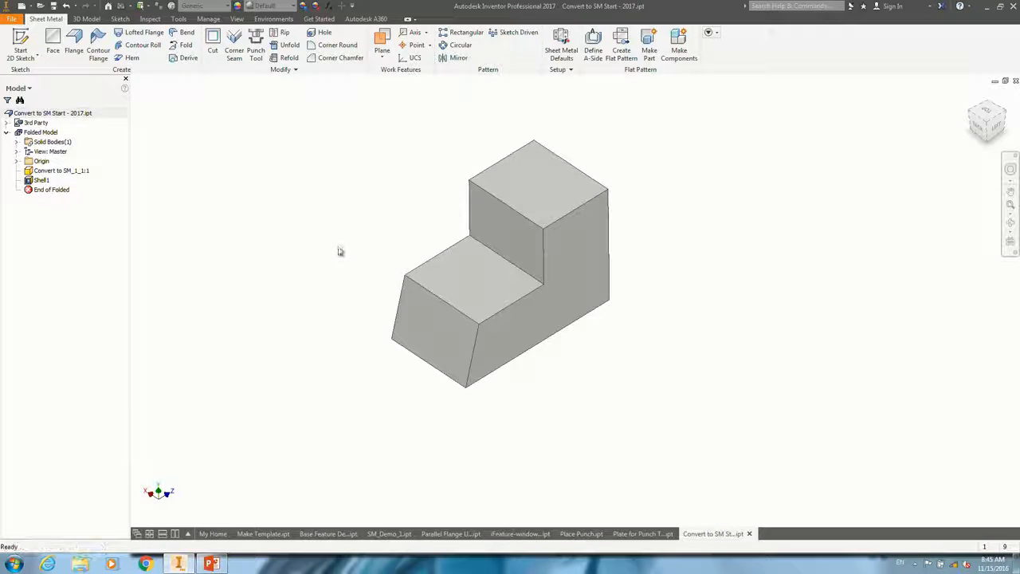
{"action": "left_click", "coordinate": [233, 51]}
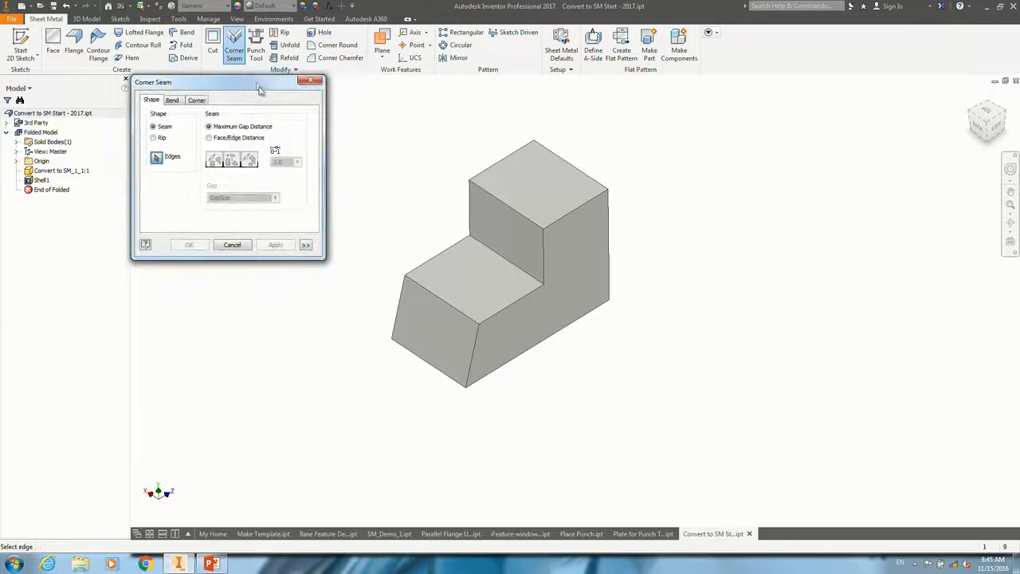
{"action": "left_click_drag", "start_coordinate": [257, 85], "coordinate": [284, 100]}
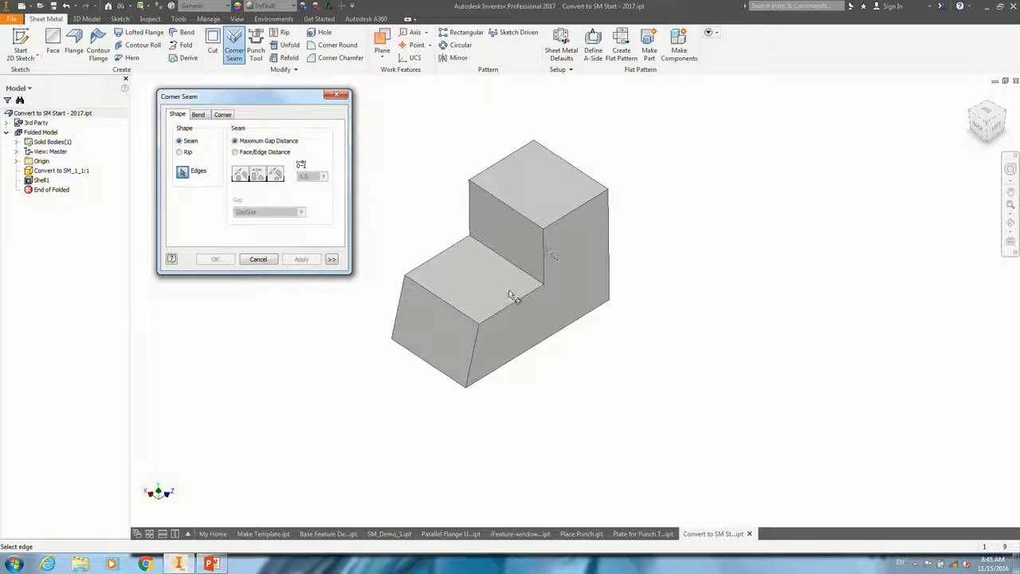
{"action": "left_click", "coordinate": [180, 152]}
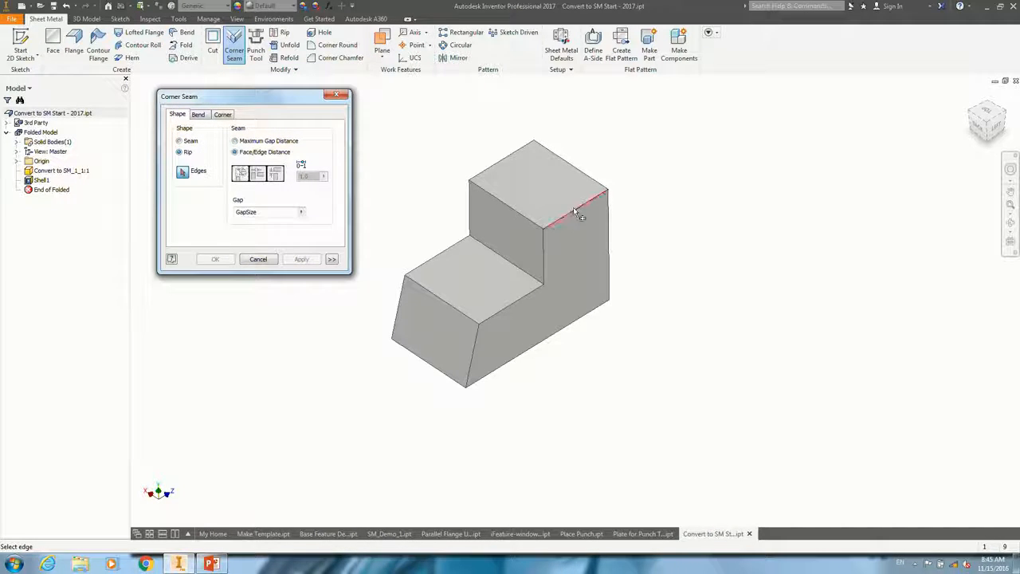
{"action": "left_click", "coordinate": [546, 254]}
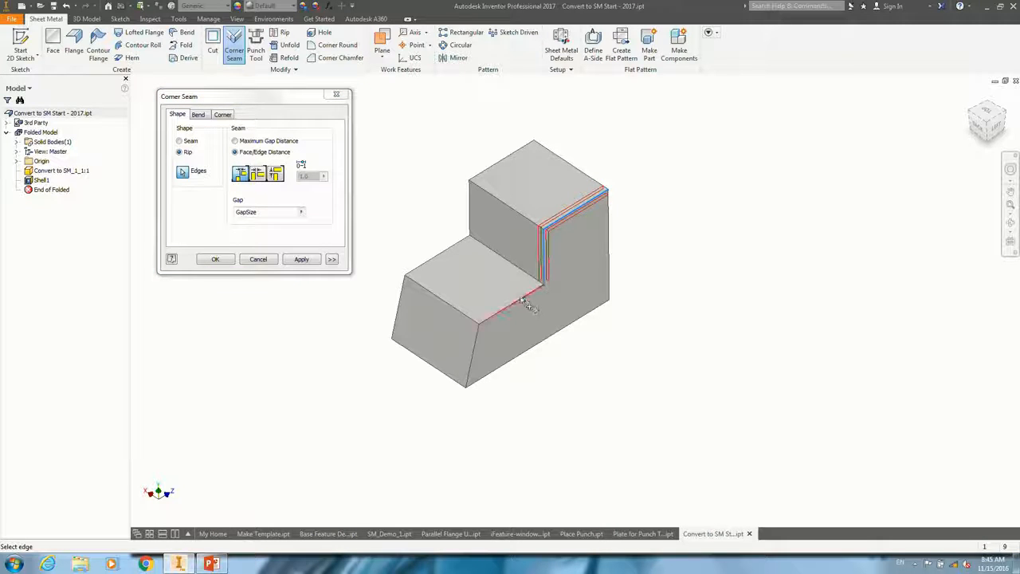
{"action": "left_click", "coordinate": [522, 300]}
{"action": "left_click", "coordinate": [476, 356]}
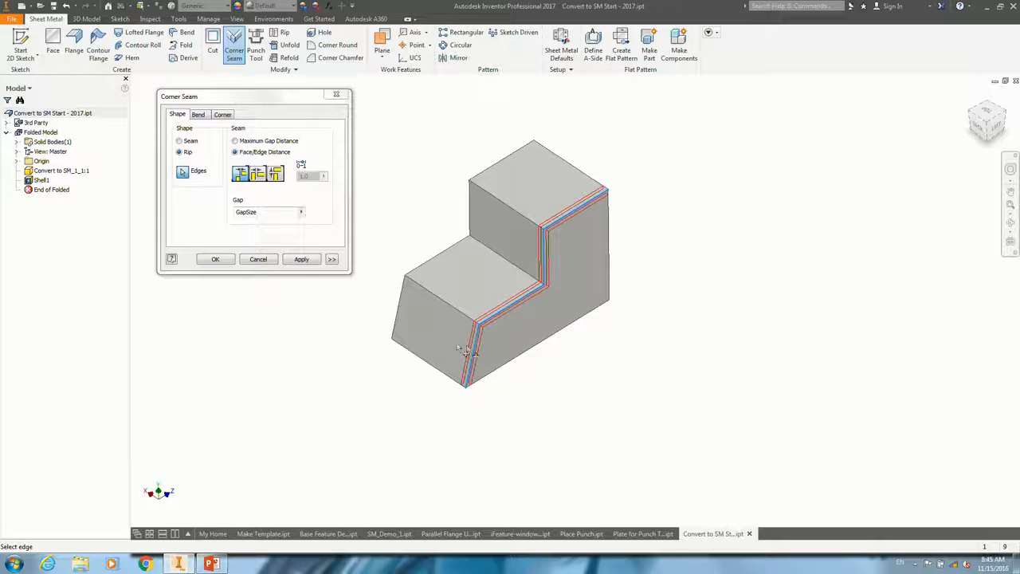
{"action": "left_click", "coordinate": [301, 259]}
{"action": "middle_click_drag", "start_coordinate": [301, 259], "coordinate": [394, 273], "text": "shift"}
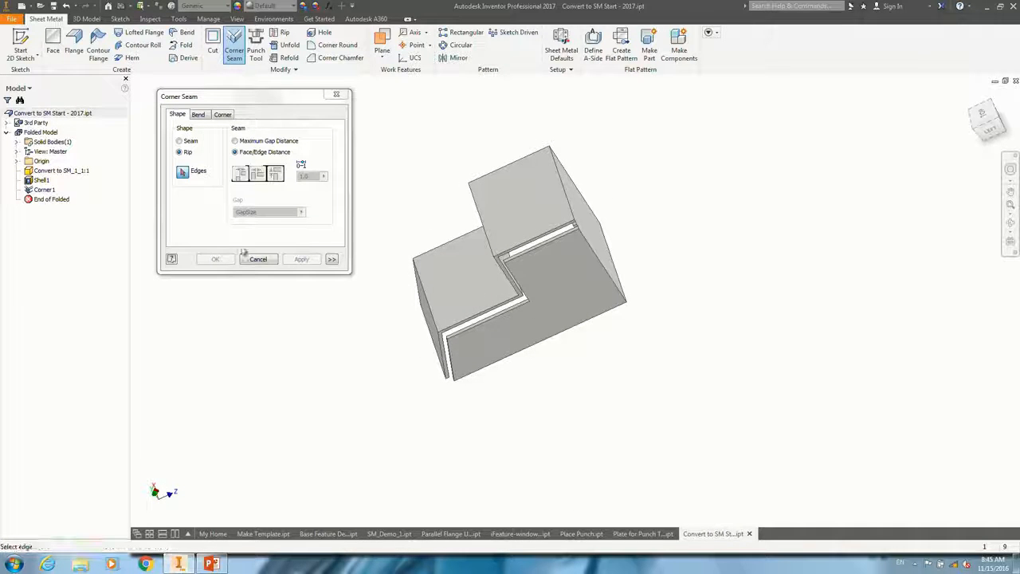
{"action": "left_click", "coordinate": [257, 259]}
Step: Bend the four crosswise edges joining the tall end wall, top, riser, lower step and short end wall, using the BendRadius value
{"action": "left_click", "coordinate": [186, 33]}
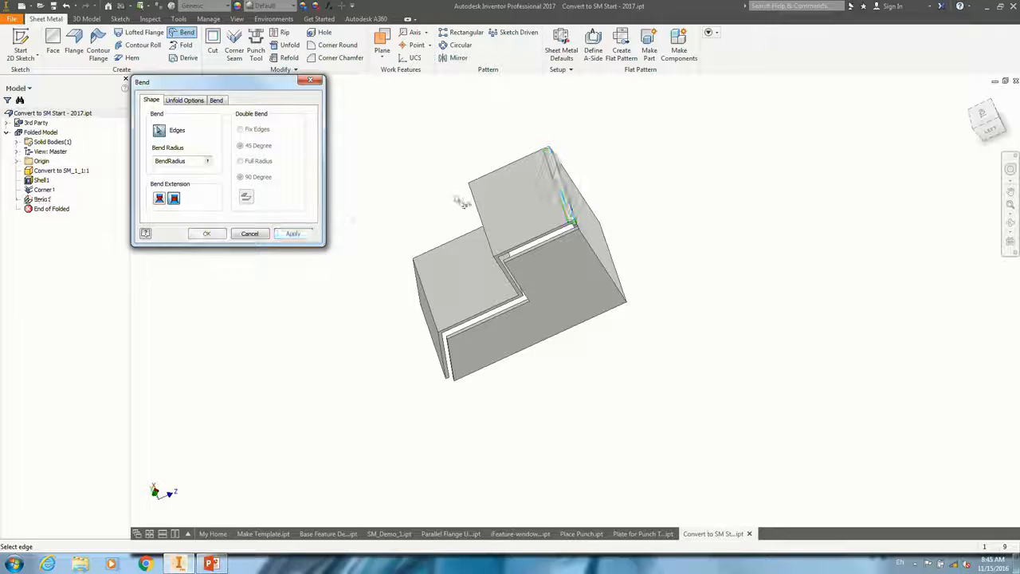
{"action": "middle_click_drag", "start_coordinate": [467, 200], "coordinate": [530, 200], "text": "shift"}
{"action": "left_click", "coordinate": [520, 206]}
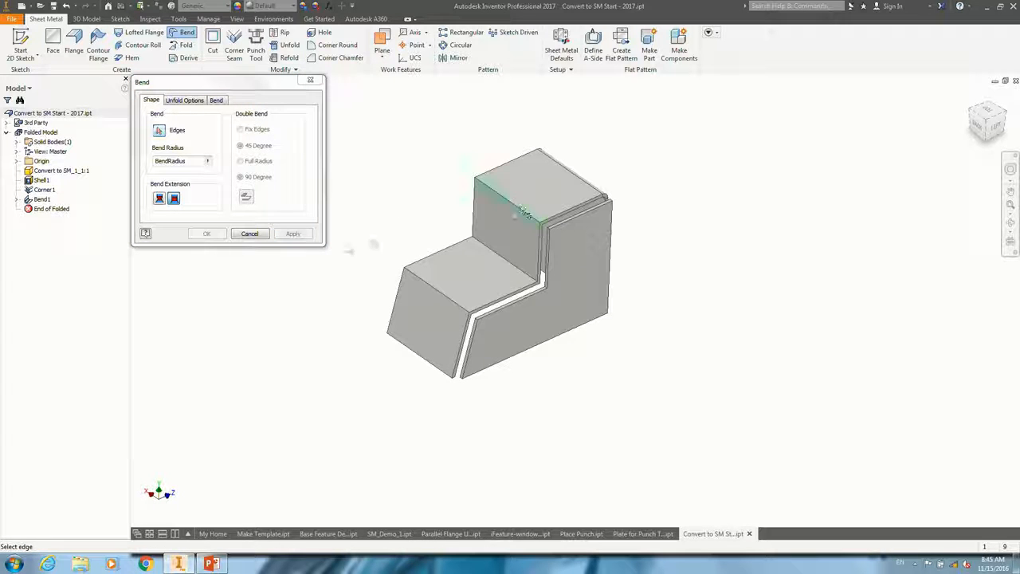
{"action": "left_click", "coordinate": [291, 234]}
{"action": "left_click", "coordinate": [499, 257]}
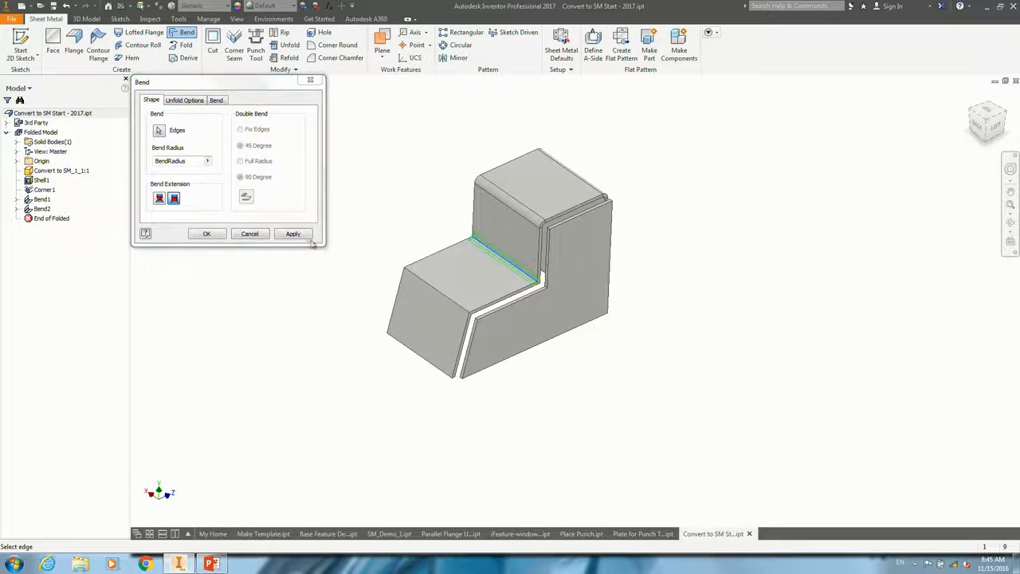
{"action": "left_click", "coordinate": [432, 287]}
{"action": "left_click", "coordinate": [291, 235]}
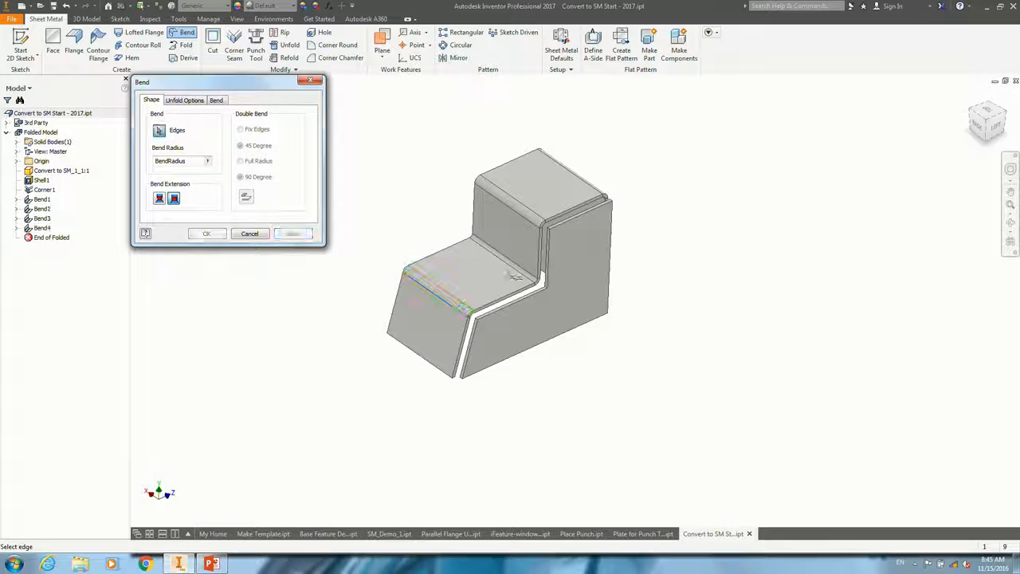
Step: Bend the edge between the stepped side panel and the tall end wall with the default bend radius
{"action": "mouse_move", "coordinate": [576, 268]}
{"action": "middle_mouse_down", "text": "shift"}
{"action": "mouse_move", "coordinate": [563, 268]}
{"action": "mouse_move", "coordinate": [578, 259]}
{"action": "middle_mouse_up", "text": "shift"}
{"action": "left_click", "coordinate": [580, 263]}
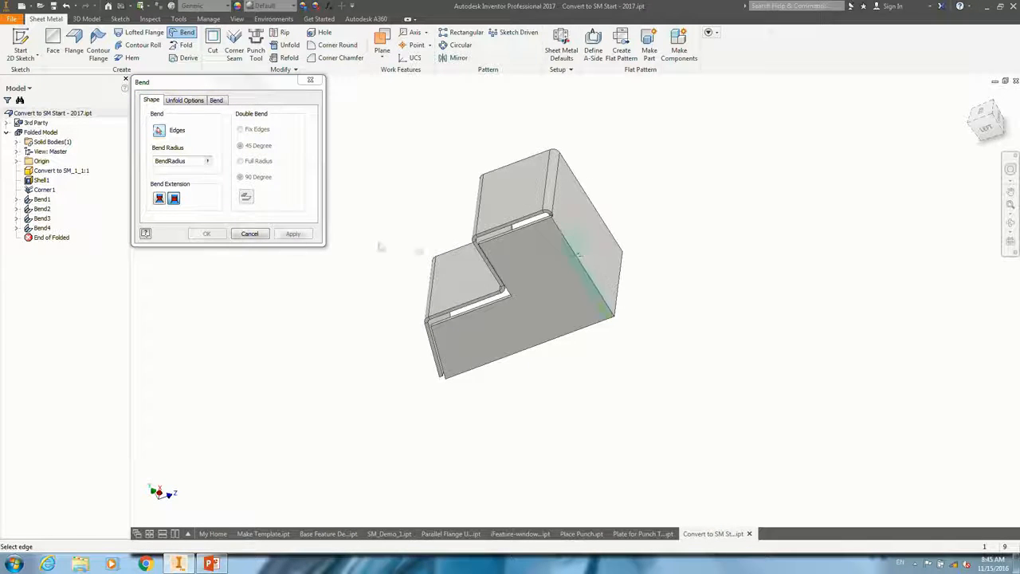
{"action": "left_click", "coordinate": [217, 237]}
Step: Create the flat pattern of the ripped and bent part, and return to the folded model
{"action": "middle_click_drag", "start_coordinate": [362, 241], "coordinate": [404, 236], "text": "shift"}
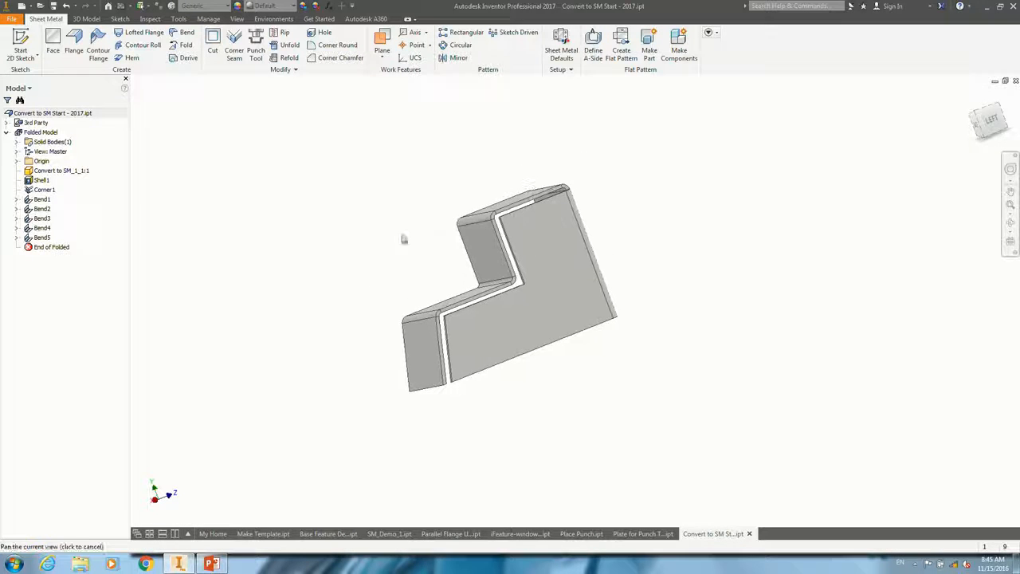
{"action": "middle_click_drag", "start_coordinate": [593, 131], "coordinate": [616, 139], "text": "shift"}
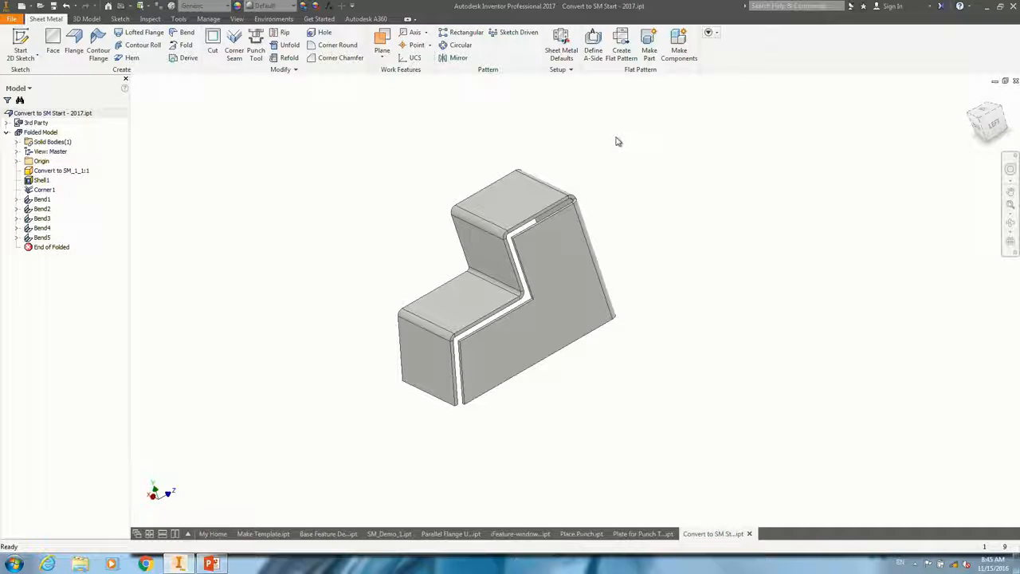
{"action": "left_click", "coordinate": [622, 54]}
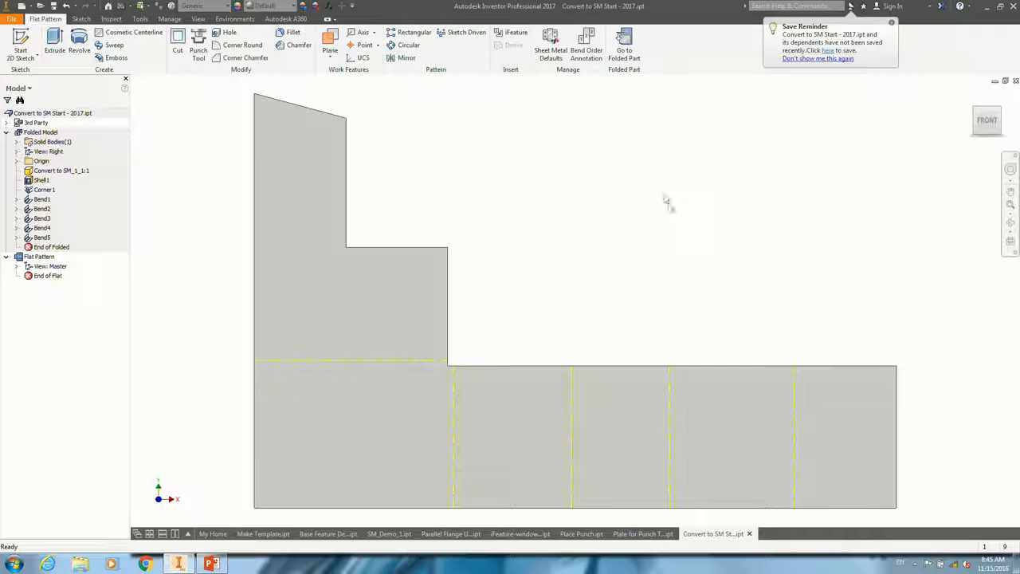
{"action": "left_click", "coordinate": [624, 48]}
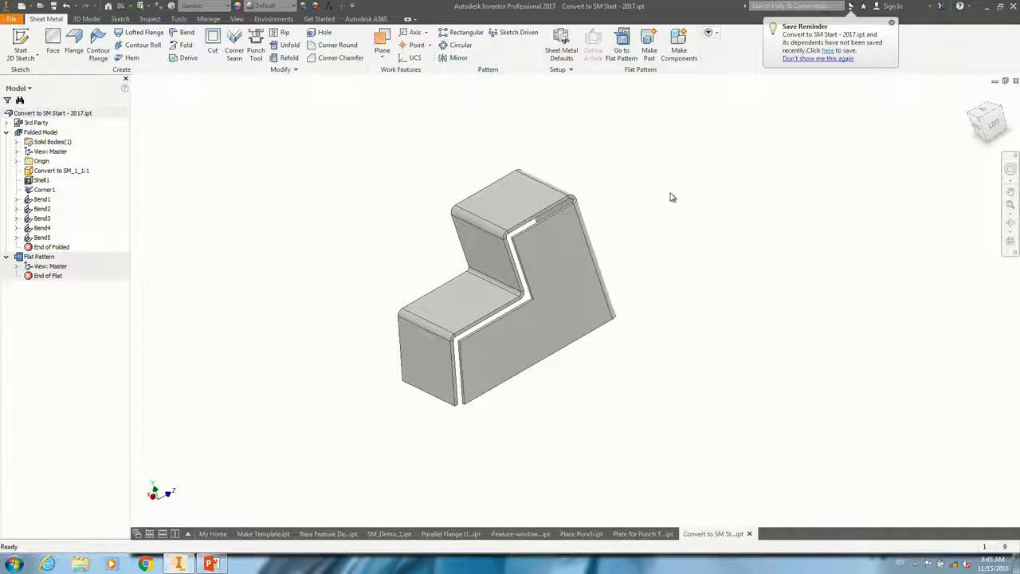
Step: Switch to the PowerPoint presentation
{"action": "key", "text": "alt+Tab"}
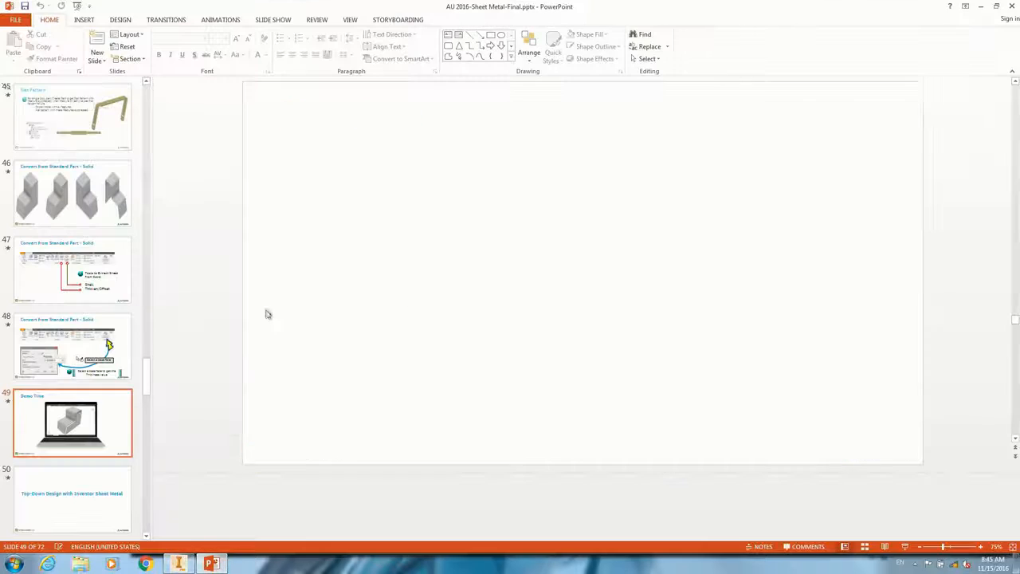
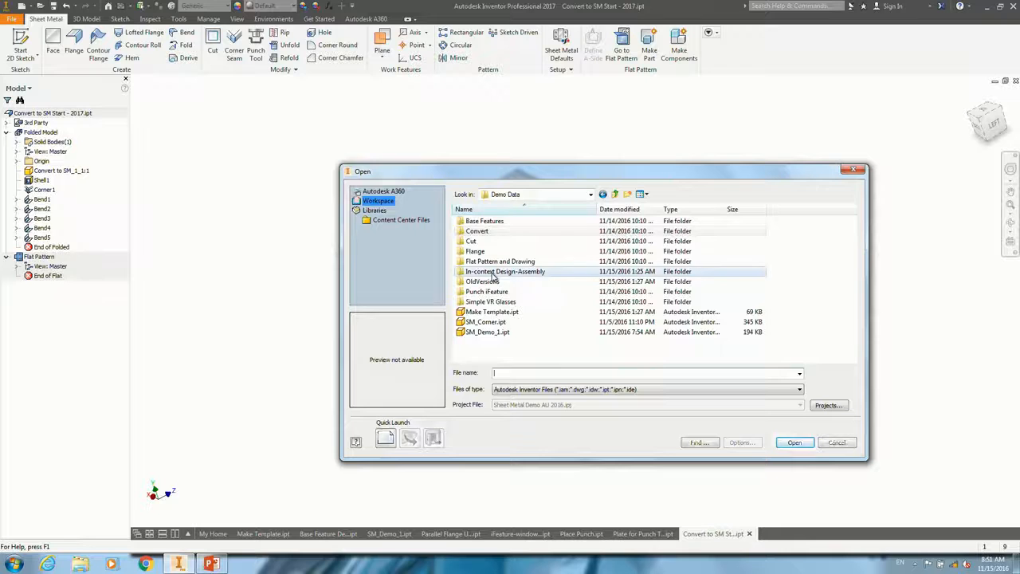
Step: Open In-Context Design - Assembly.iam in Inventor and hide the finished bracket component In-context design-Assembly:1
{"action": "left_click", "coordinate": [491, 242]}
{"action": "double_click", "coordinate": [492, 242]}
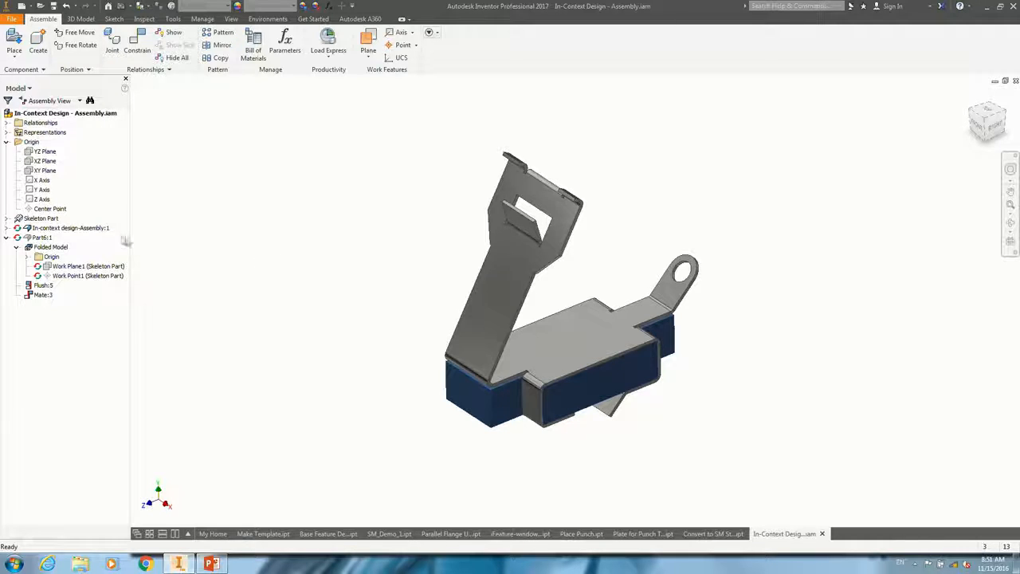
{"action": "right_click", "coordinate": [64, 228]}
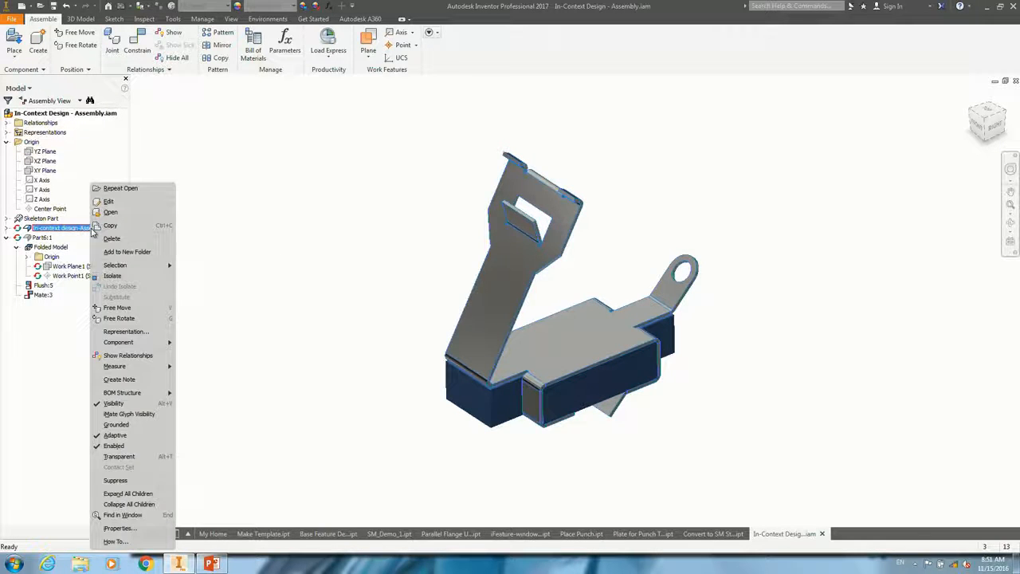
{"action": "key", "text": "v"}
{"action": "left_click", "coordinate": [324, 227]}
{"action": "middle_click_drag", "start_coordinate": [447, 300], "coordinate": [406, 226]}
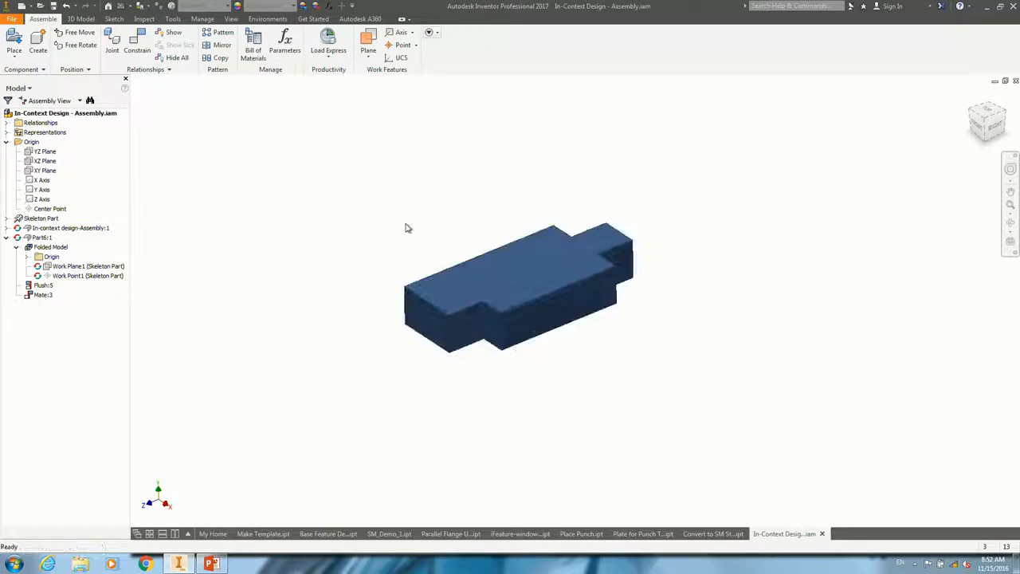
{"action": "scroll", "coordinate": [491, 264], "scroll_direction": "up", "scroll_amount": 3}
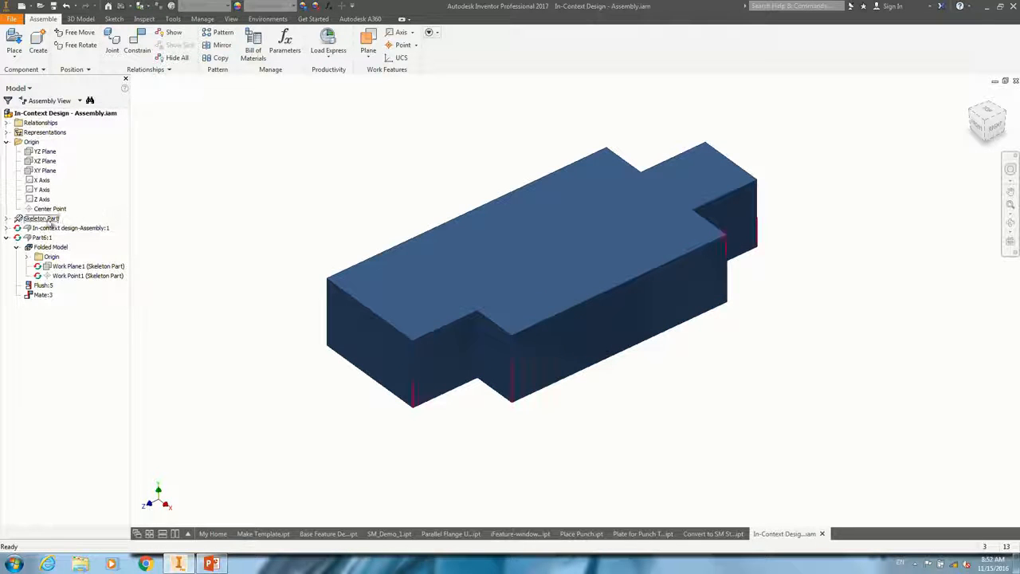
Step: Identify the top-level assembly and its skeleton part in the model tree
{"action": "left_click", "coordinate": [91, 116]}
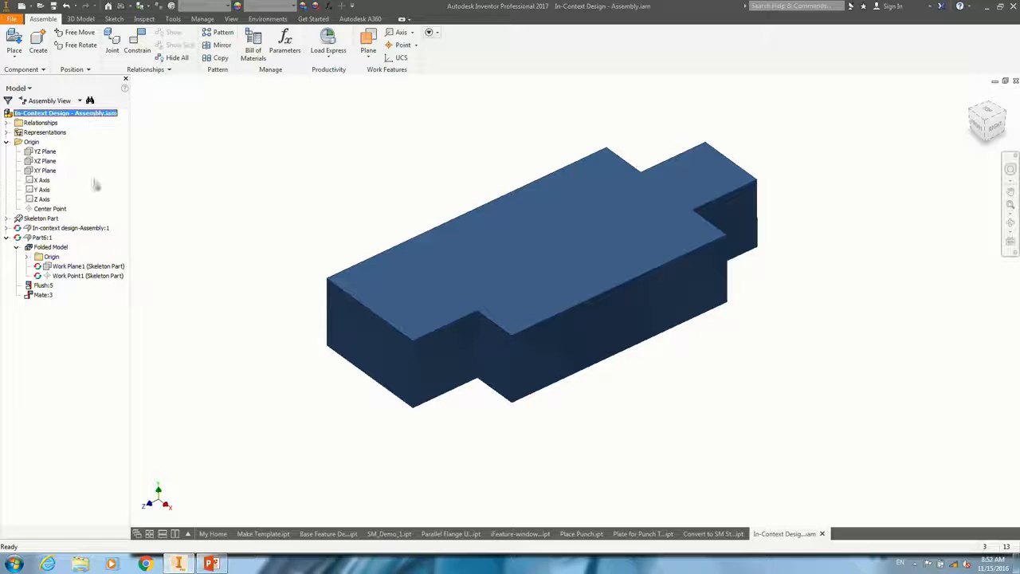
{"action": "left_click", "coordinate": [39, 218]}
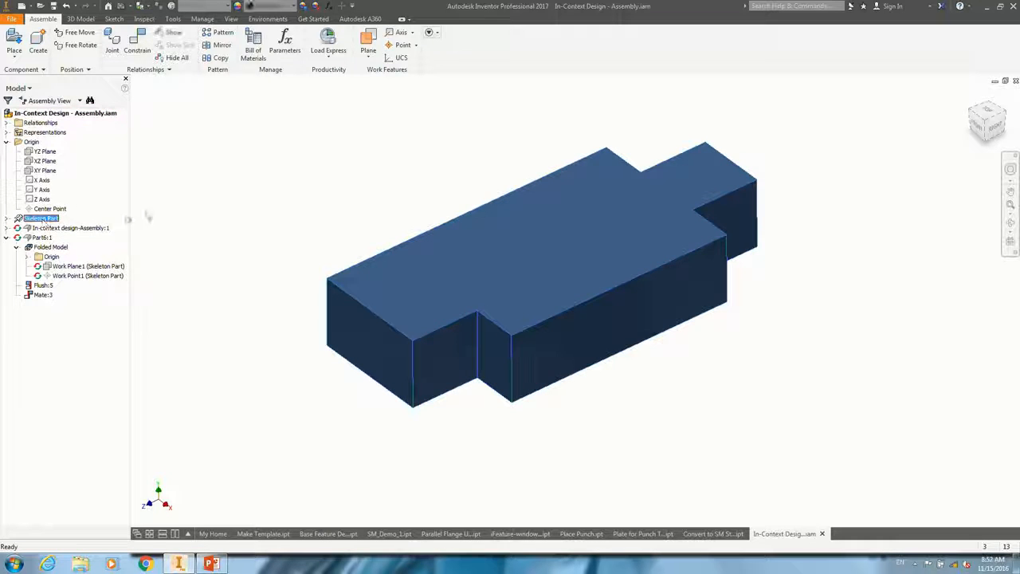
{"action": "left_click", "coordinate": [222, 184]}
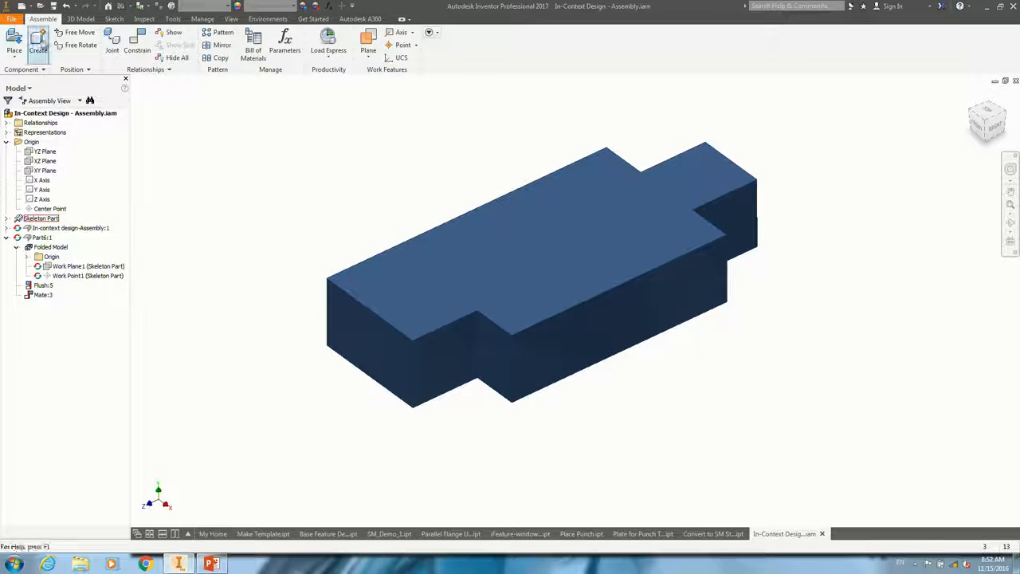
Step: Create an in-place component from the AU 2016 Sheet Metal.ipt template and place it on the assembly's origin center point
{"action": "left_click", "coordinate": [38, 42]}
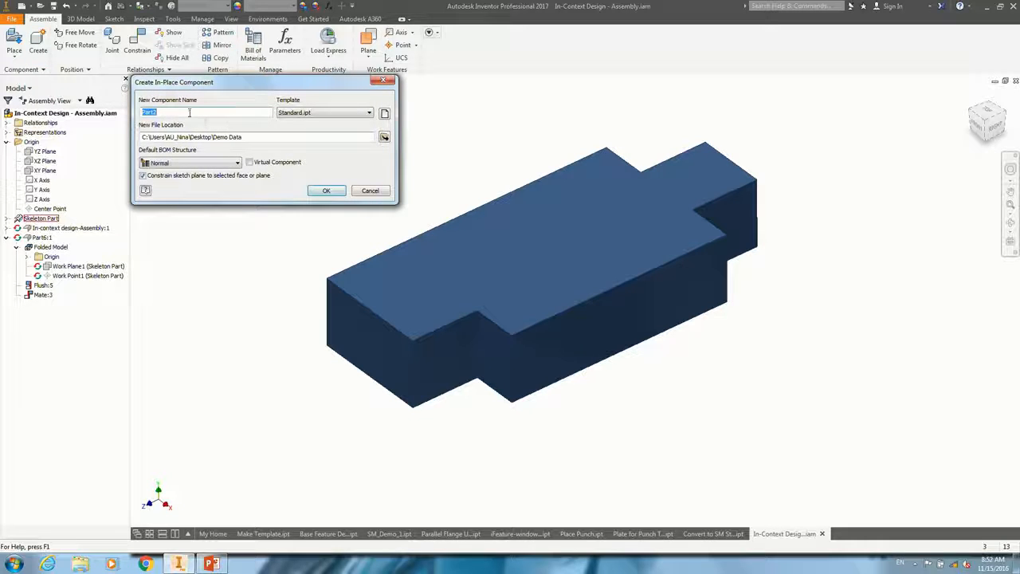
{"action": "left_click", "coordinate": [303, 113]}
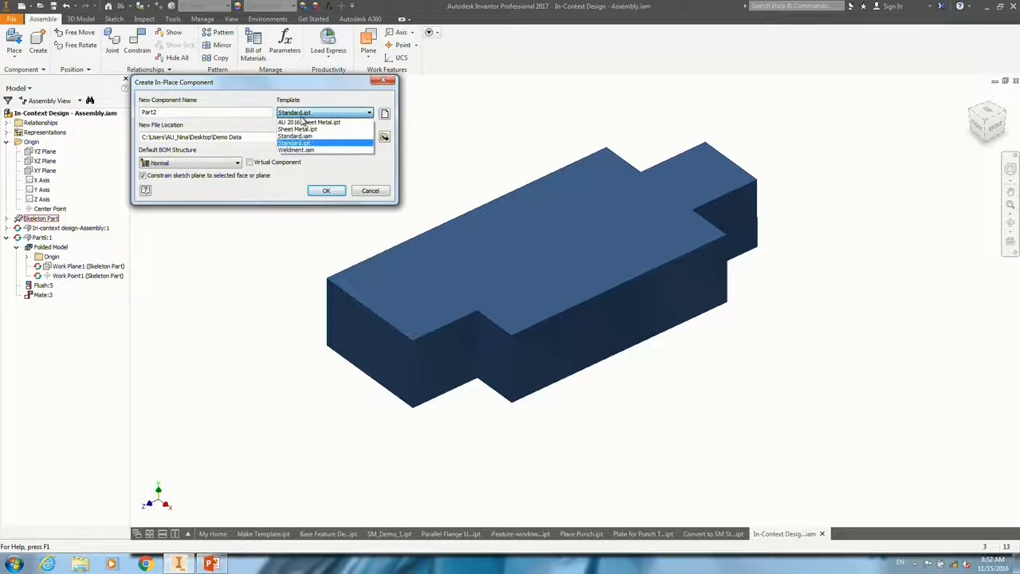
{"action": "left_click", "coordinate": [306, 123]}
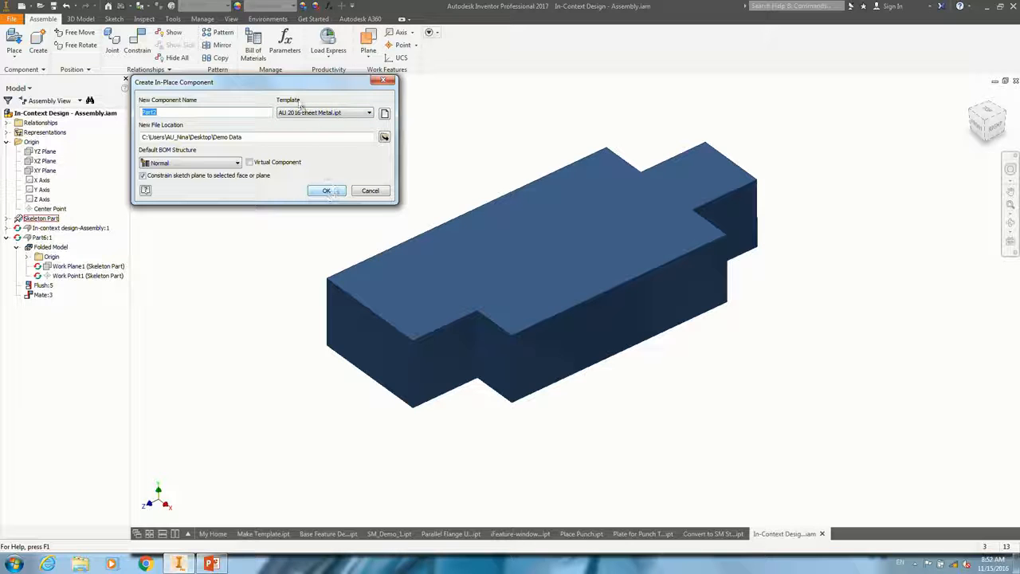
{"action": "left_click_drag", "start_coordinate": [291, 85], "coordinate": [377, 103]}
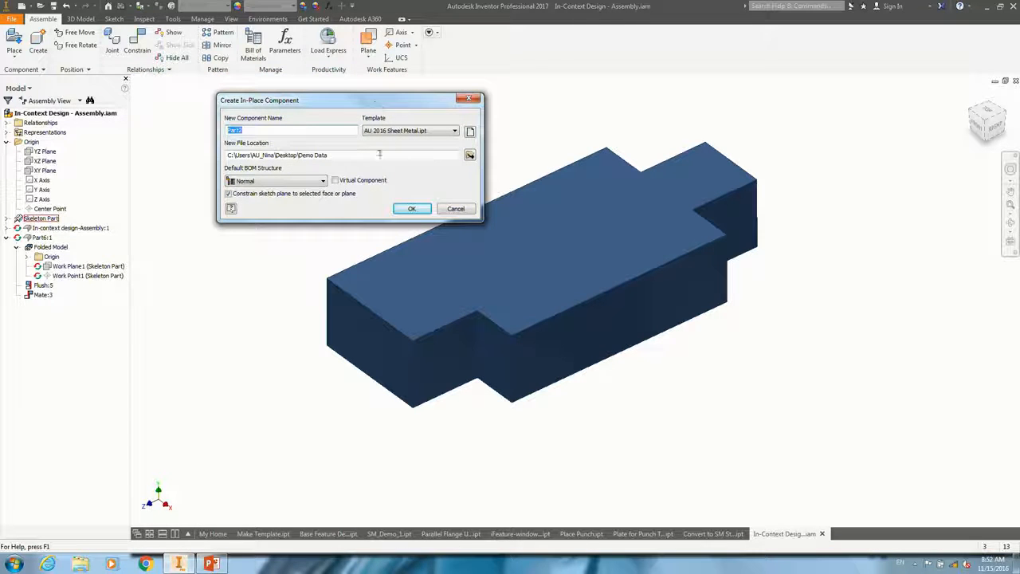
{"action": "left_click", "coordinate": [410, 210]}
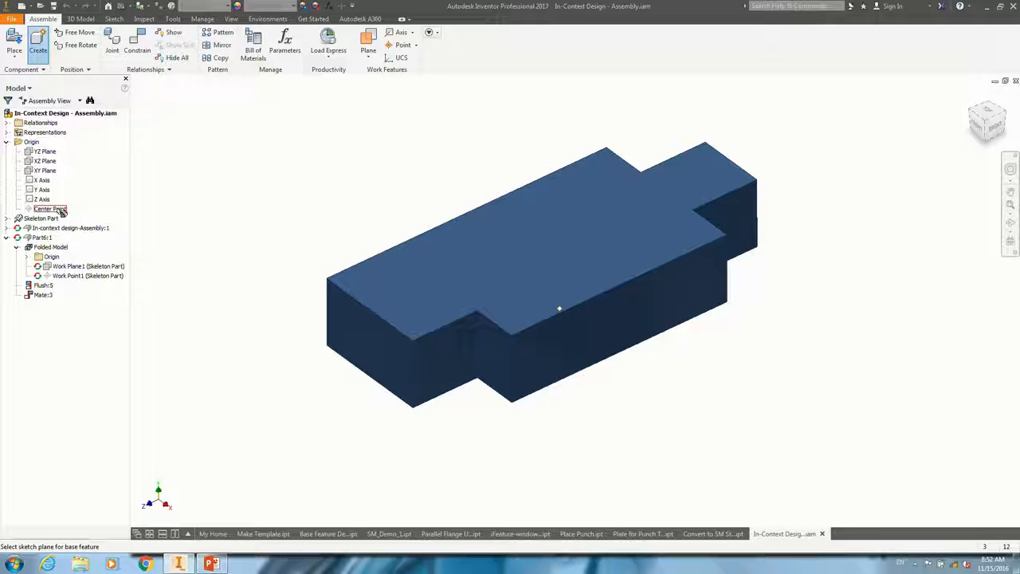
{"action": "left_click", "coordinate": [60, 212]}
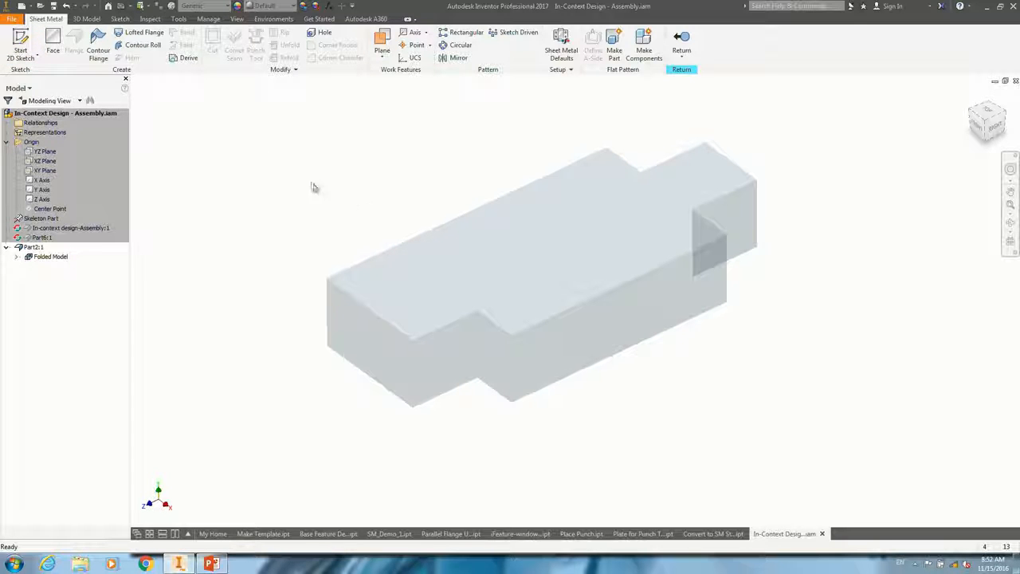
Step: Start a 2D sketch on the skeleton block's top face, project that face's outline into it and finish the sketch
{"action": "left_click", "coordinate": [24, 39]}
{"action": "scroll", "coordinate": [519, 249], "scroll_direction": "up", "scroll_amount": 3}
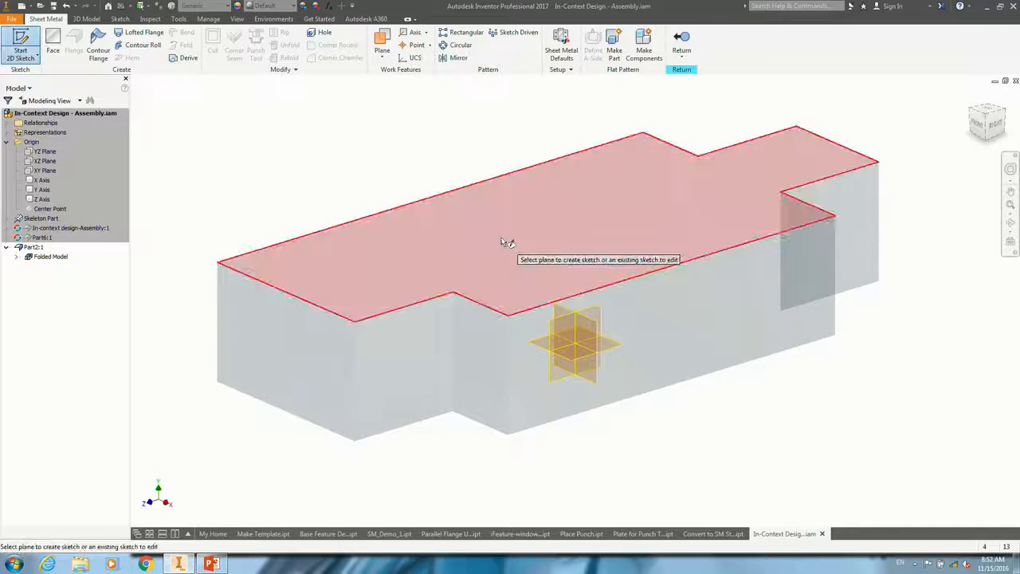
{"action": "left_click", "coordinate": [505, 243]}
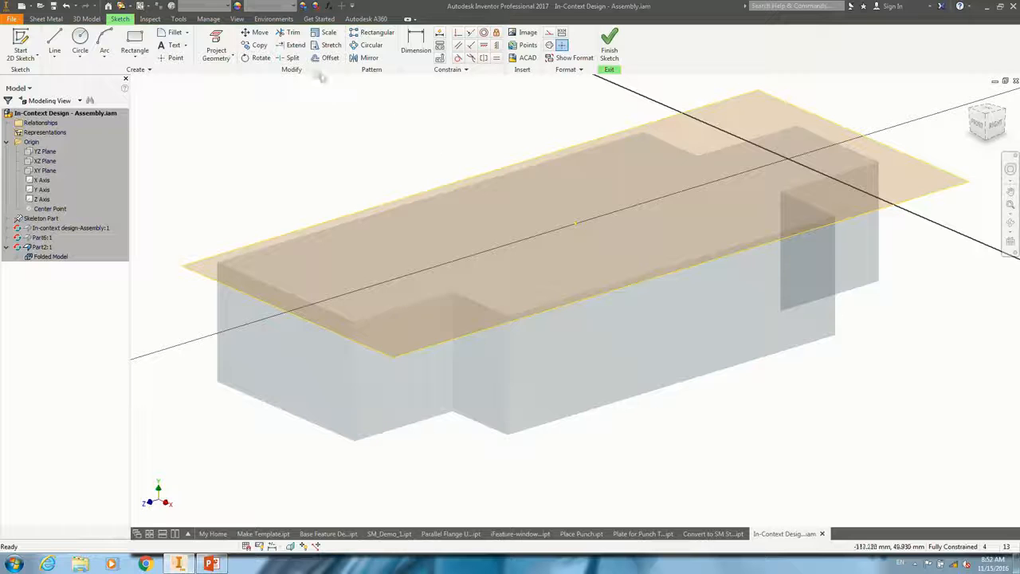
{"action": "left_click", "coordinate": [216, 46]}
{"action": "left_click", "coordinate": [410, 170]}
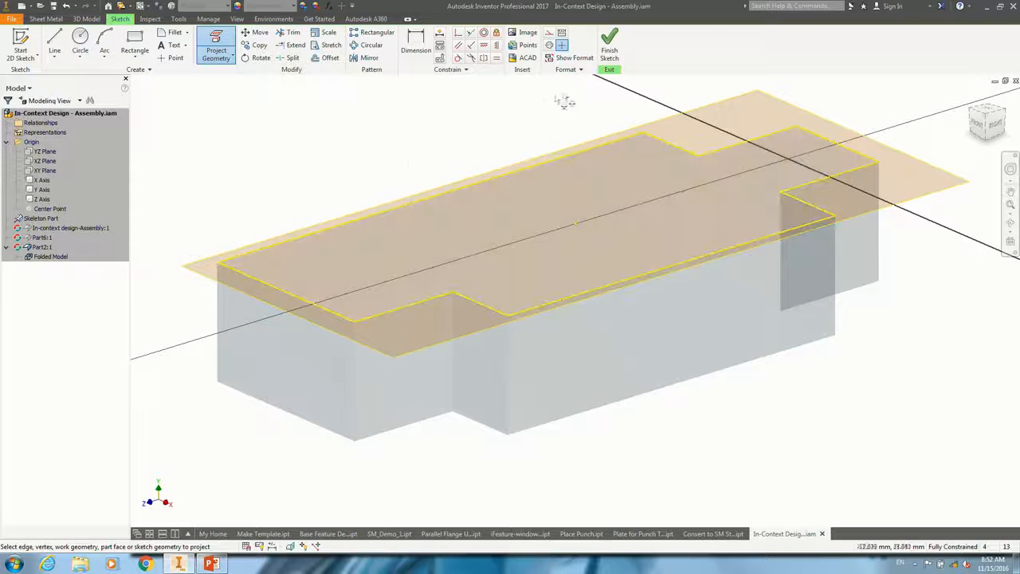
{"action": "left_click", "coordinate": [609, 45]}
Step: Create a sheet metal Face from the projected outline on top of the skeleton block
{"action": "scroll", "coordinate": [477, 192], "scroll_direction": "down", "scroll_amount": 3}
{"action": "mouse_move", "coordinate": [478, 193]}
{"action": "middle_mouse_down", "text": "shift"}
{"action": "mouse_move", "coordinate": [506, 220]}
{"action": "mouse_move", "coordinate": [530, 280]}
{"action": "middle_mouse_up", "text": "shift"}
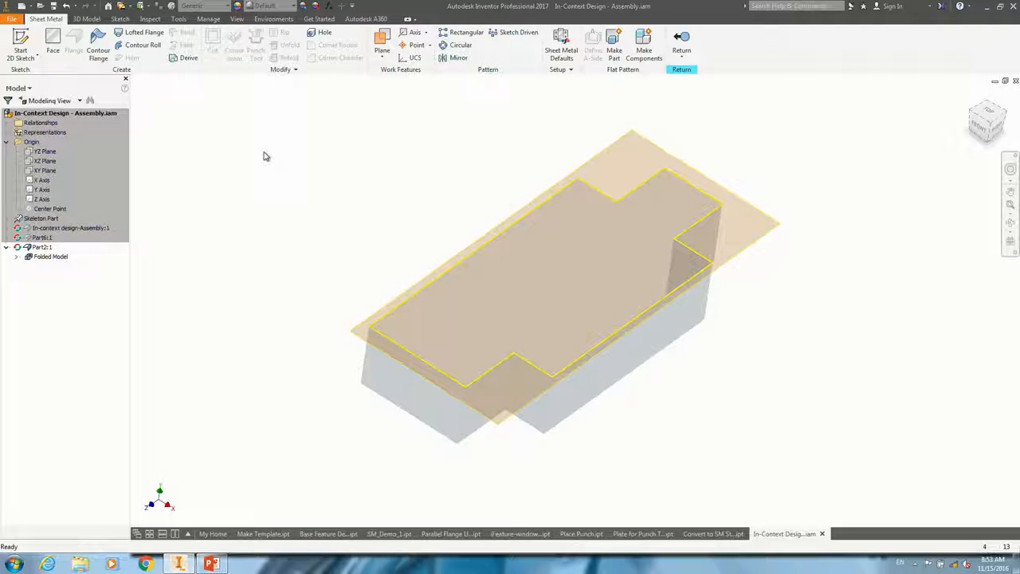
{"action": "left_click", "coordinate": [52, 41]}
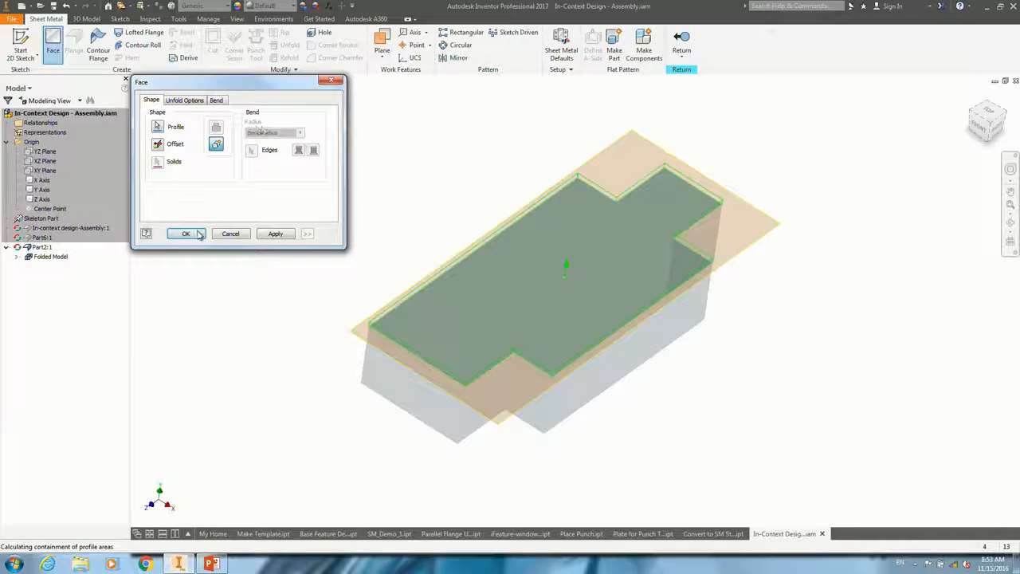
{"action": "left_click", "coordinate": [185, 233]}
{"action": "middle_click_drag", "start_coordinate": [515, 228], "coordinate": [489, 214], "text": "shift"}
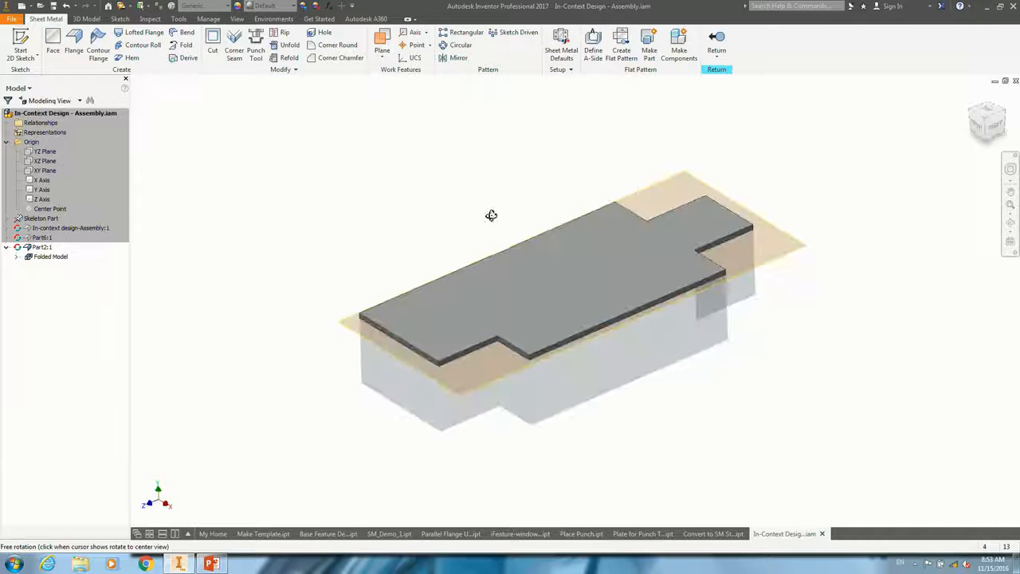
{"action": "left_click", "coordinate": [64, 259]}
{"action": "mouse_move", "coordinate": [528, 219]}
{"action": "middle_mouse_down", "text": "shift"}
{"action": "mouse_move", "coordinate": [573, 199]}
{"action": "mouse_move", "coordinate": [478, 258]}
{"action": "mouse_move", "coordinate": [546, 224]}
{"action": "middle_mouse_up", "text": "shift"}
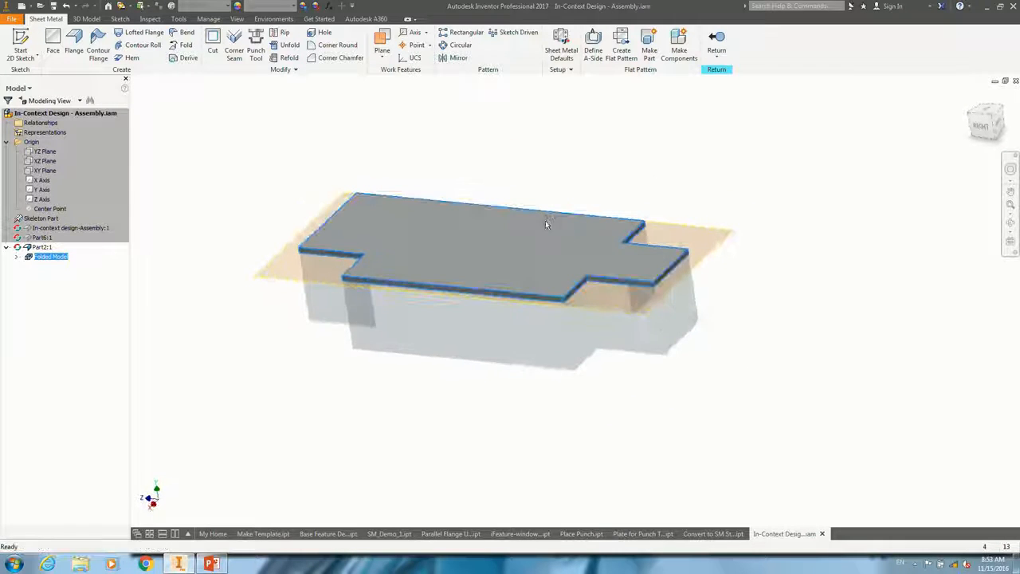
{"action": "left_click", "coordinate": [579, 146]}
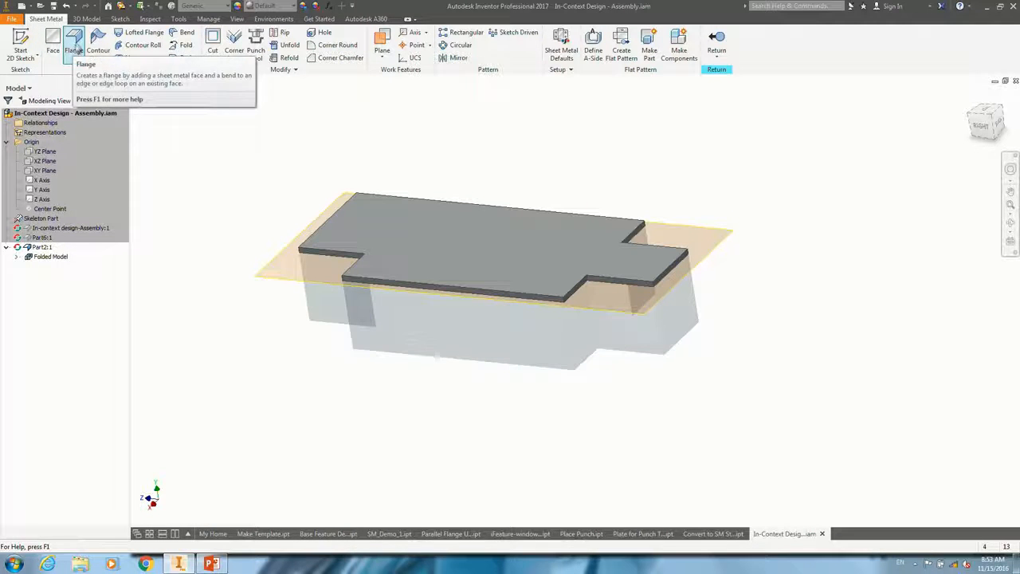
{"action": "left_click", "coordinate": [73, 51]}
{"action": "left_click", "coordinate": [580, 301]}
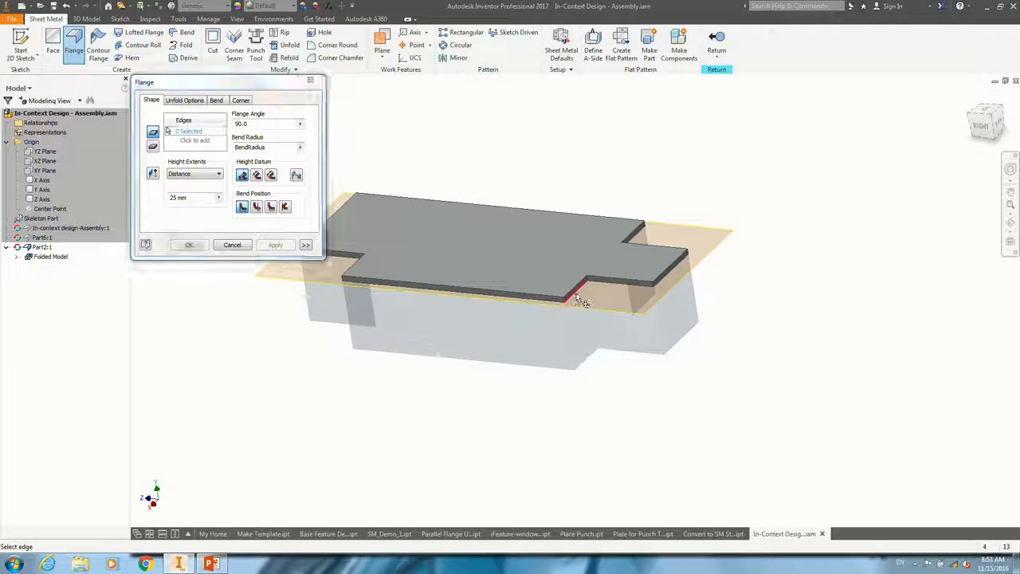
{"action": "left_click", "coordinate": [271, 207]}
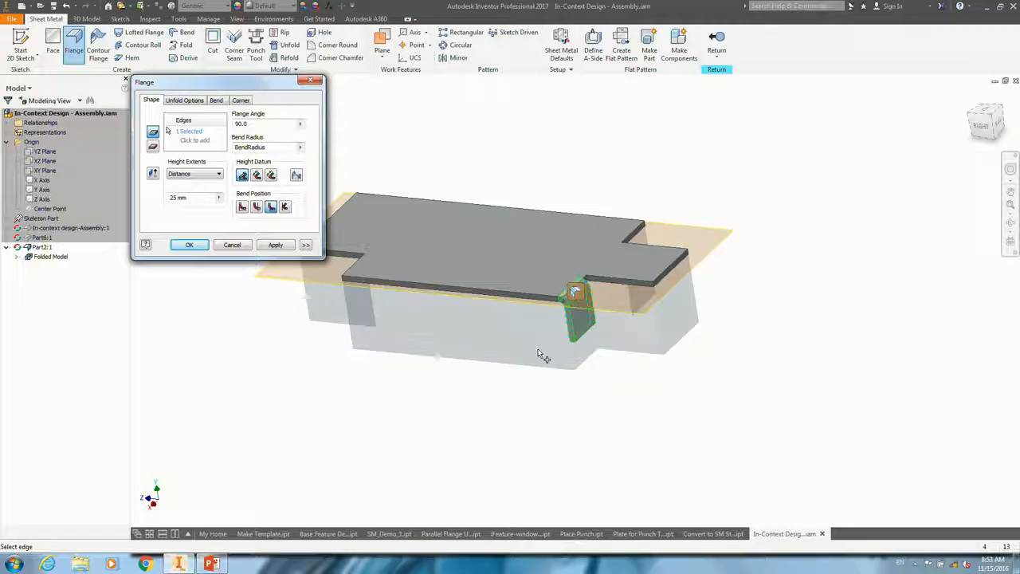
{"action": "left_click", "coordinate": [199, 173]}
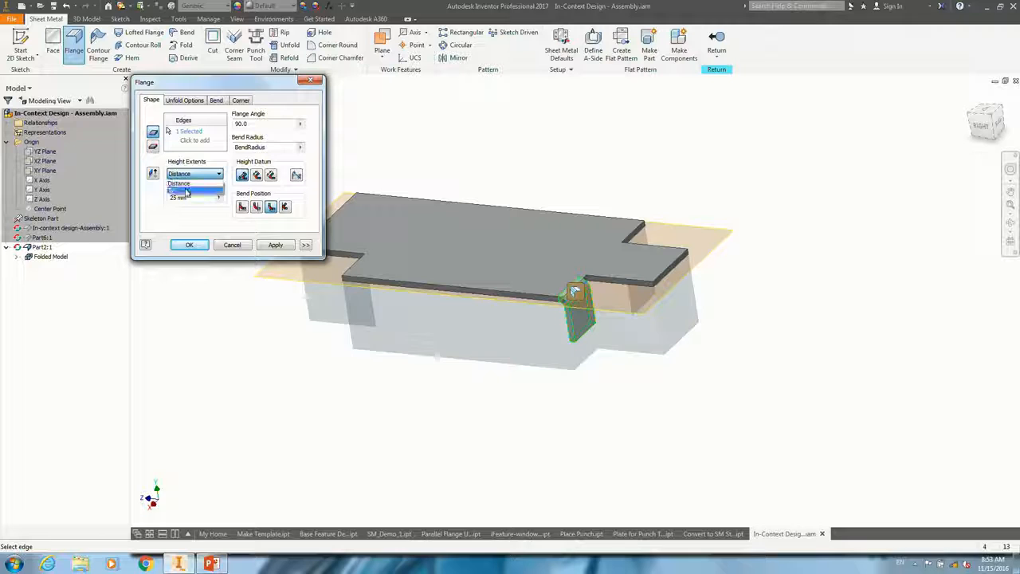
{"action": "left_click", "coordinate": [186, 193]}
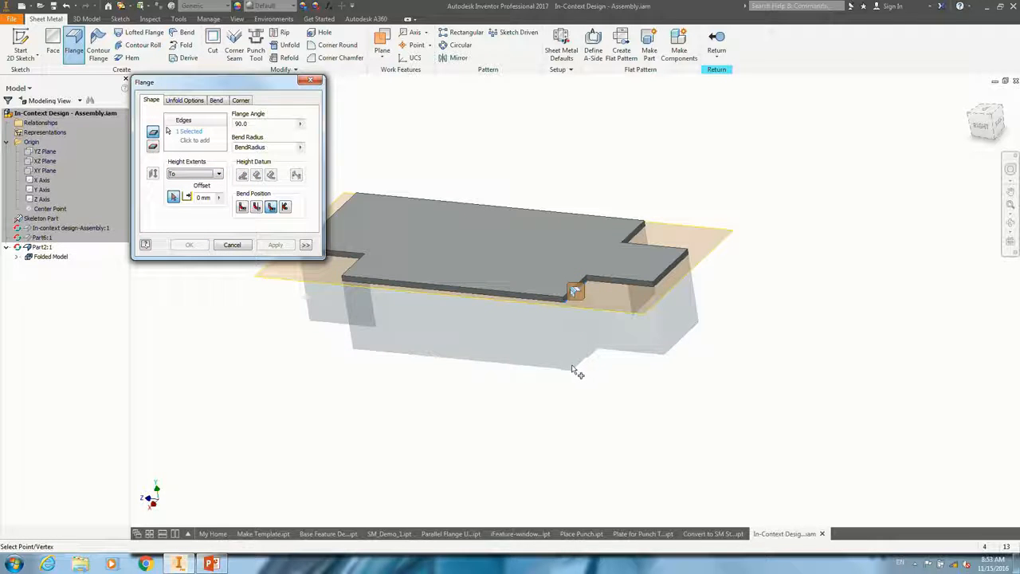
{"action": "left_click", "coordinate": [232, 245]}
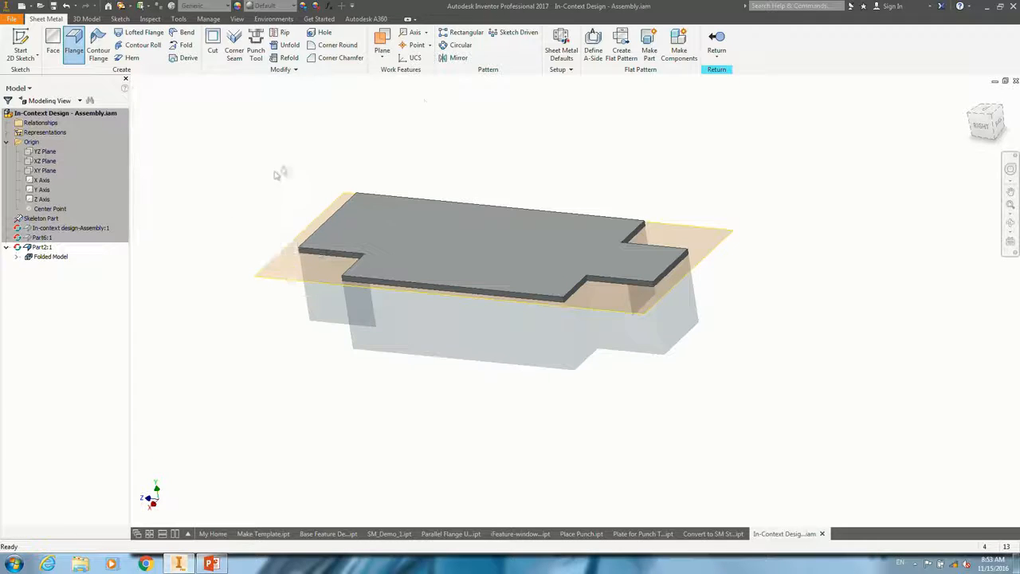
Step: Add a work point on the skeleton block's lower corner below the notch edge and locate it in the folded model's feature list
{"action": "left_click", "coordinate": [415, 46]}
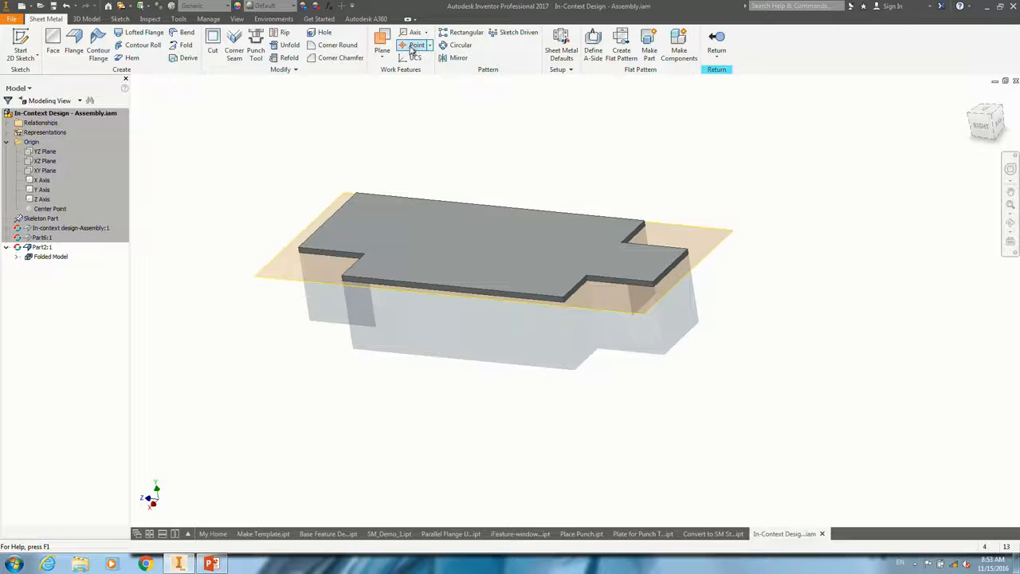
{"action": "left_click", "coordinate": [576, 372]}
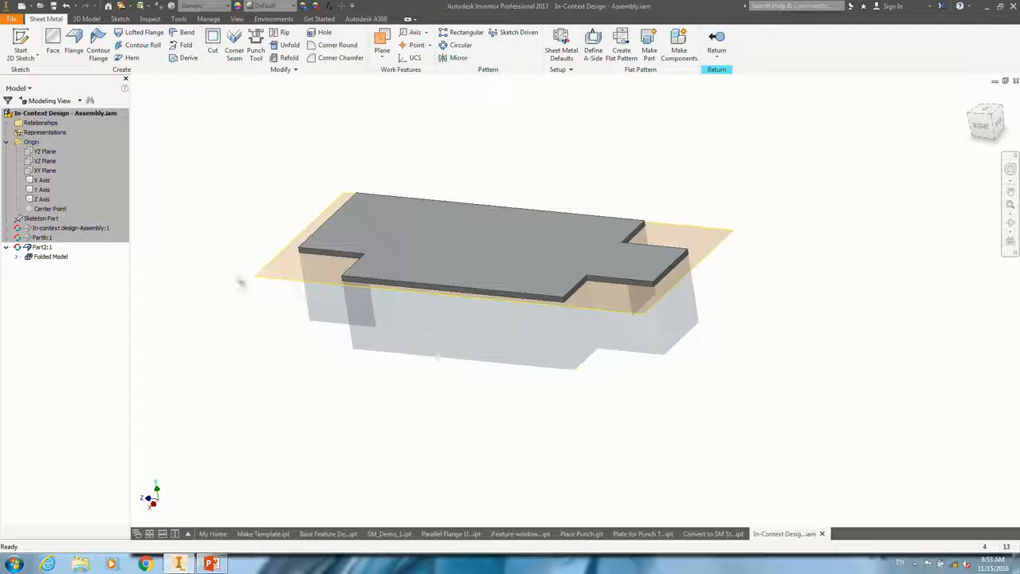
{"action": "left_click", "coordinate": [17, 256]}
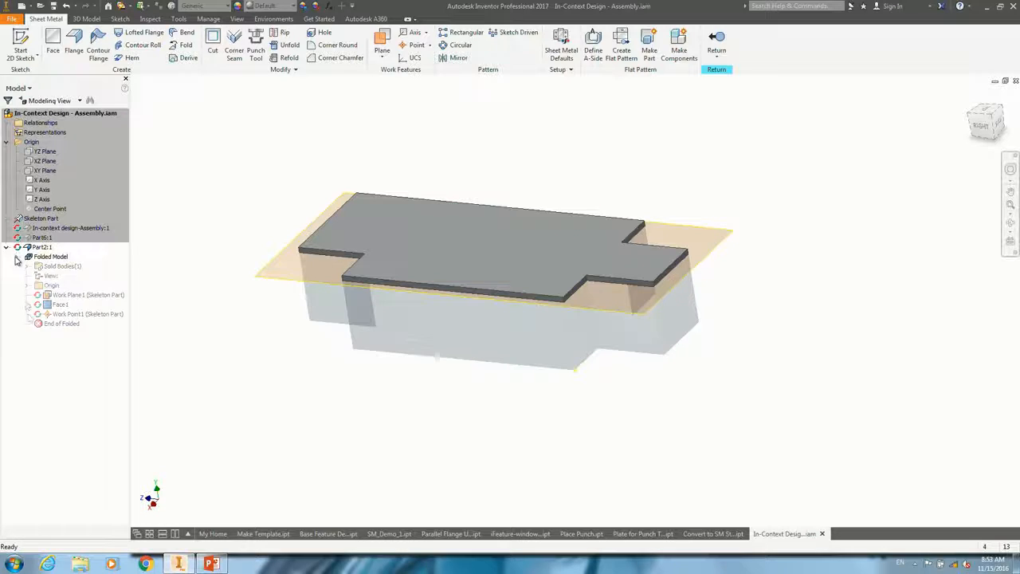
{"action": "left_click", "coordinate": [56, 315]}
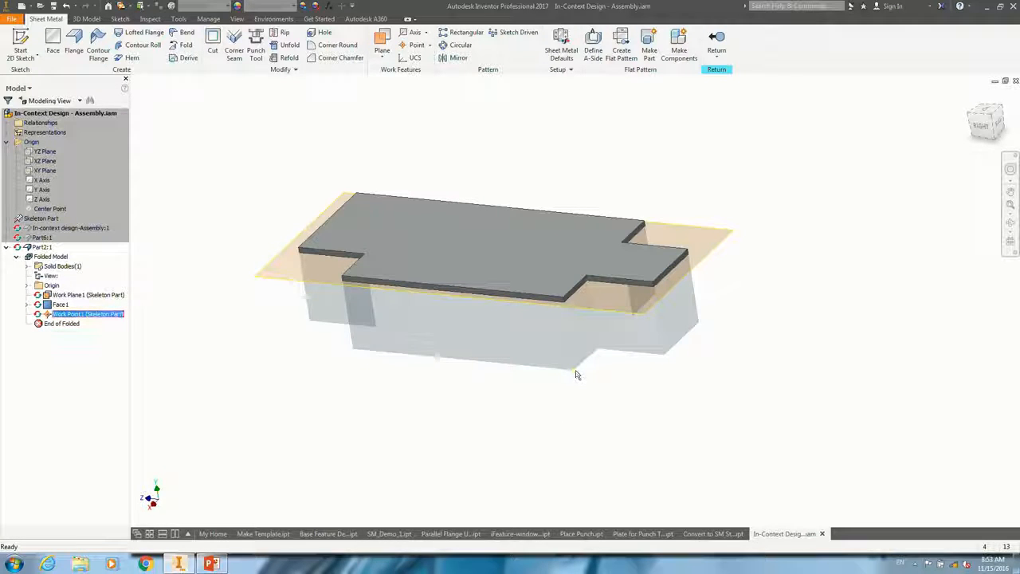
{"action": "left_click", "coordinate": [602, 377]}
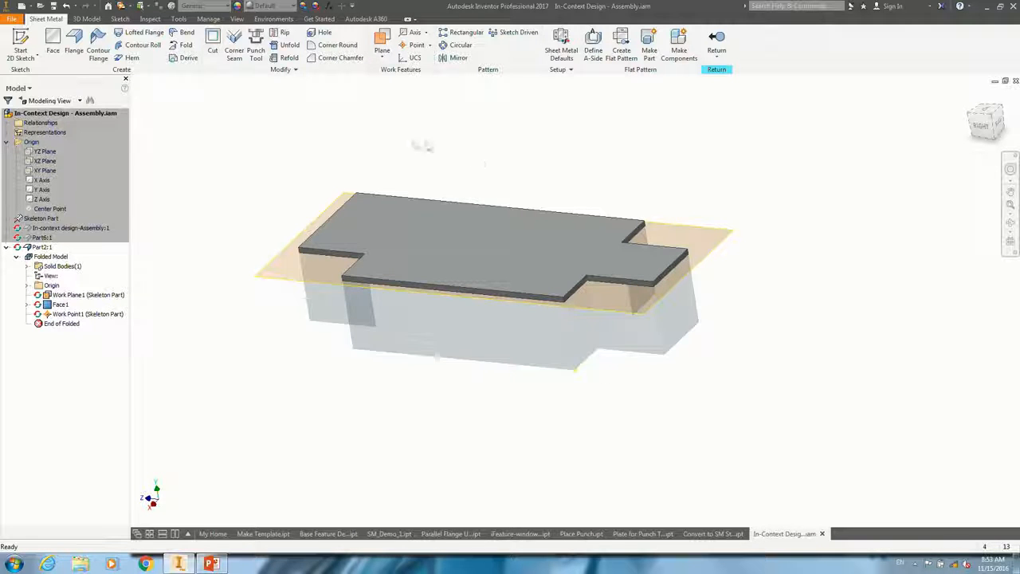
Step: Add a 90° flange down from the notch's short edge, with its height extending to the work point on the skeleton
{"action": "left_click", "coordinate": [73, 44]}
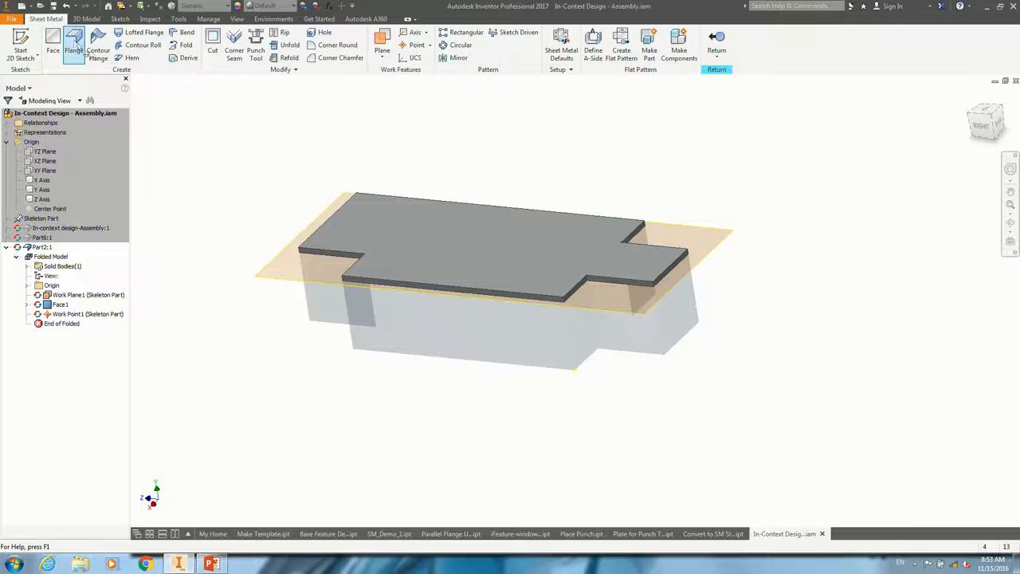
{"action": "left_click", "coordinate": [579, 295]}
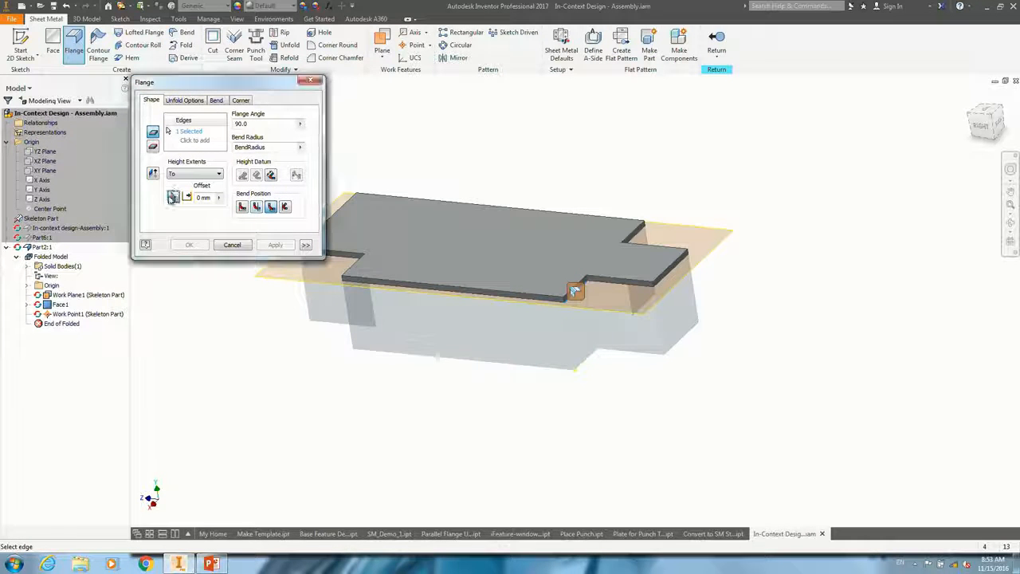
{"action": "left_click", "coordinate": [579, 369]}
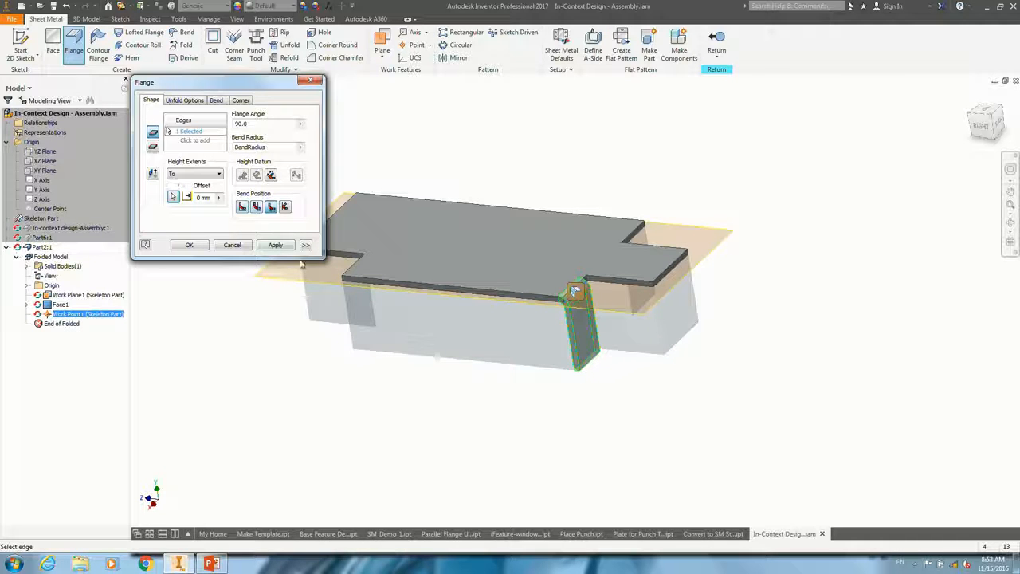
{"action": "left_click", "coordinate": [281, 245]}
Step: Add a 90° flange with a 25 mm distance along the lower edge of the vertical flange, running under the skeleton block
{"action": "middle_click_drag", "start_coordinate": [536, 309], "coordinate": [599, 231], "text": "shift"}
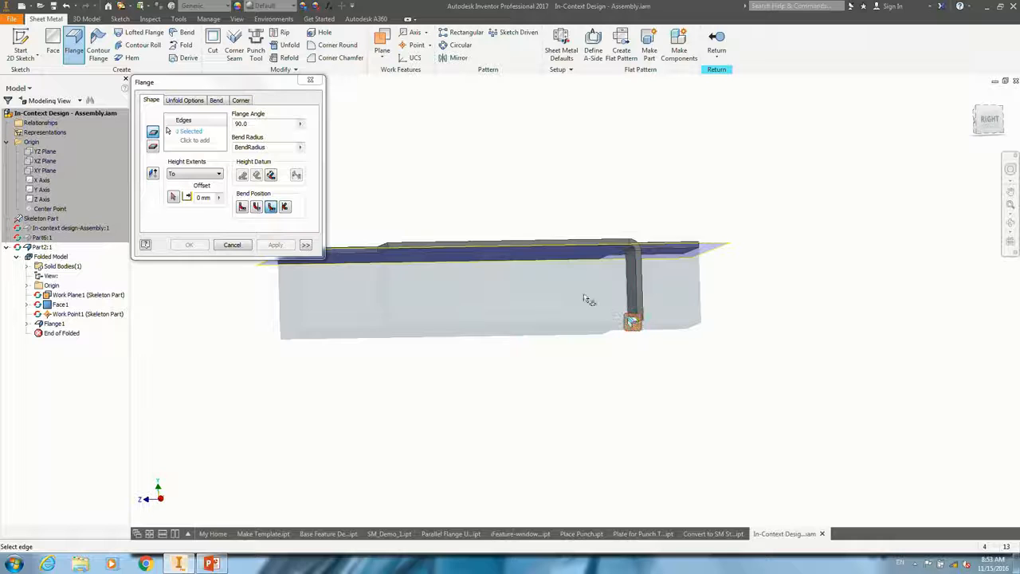
{"action": "middle_click_drag", "start_coordinate": [588, 299], "coordinate": [457, 296], "text": "shift"}
{"action": "left_click", "coordinate": [183, 175]}
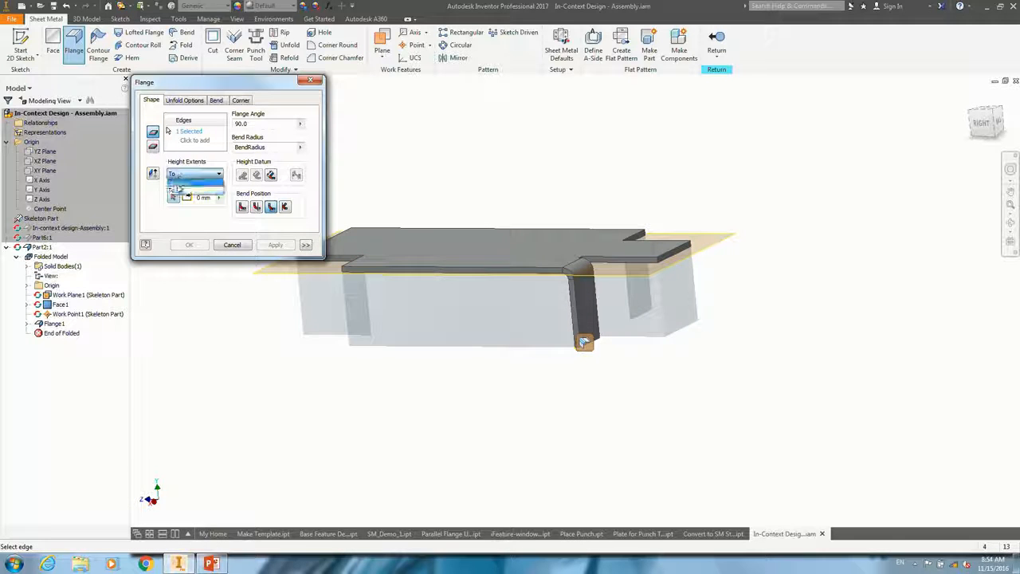
{"action": "left_click", "coordinate": [179, 189]}
{"action": "left_click", "coordinate": [276, 245]}
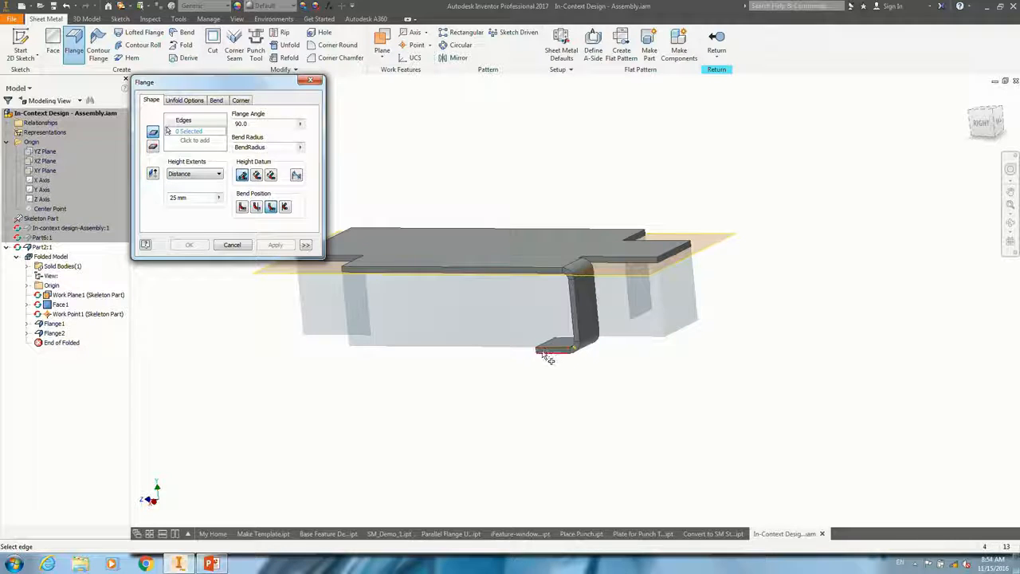
Step: Add a 25 mm flange angled downward at 45° on the free edge of the lower horizontal flange
{"action": "left_click", "coordinate": [544, 354]}
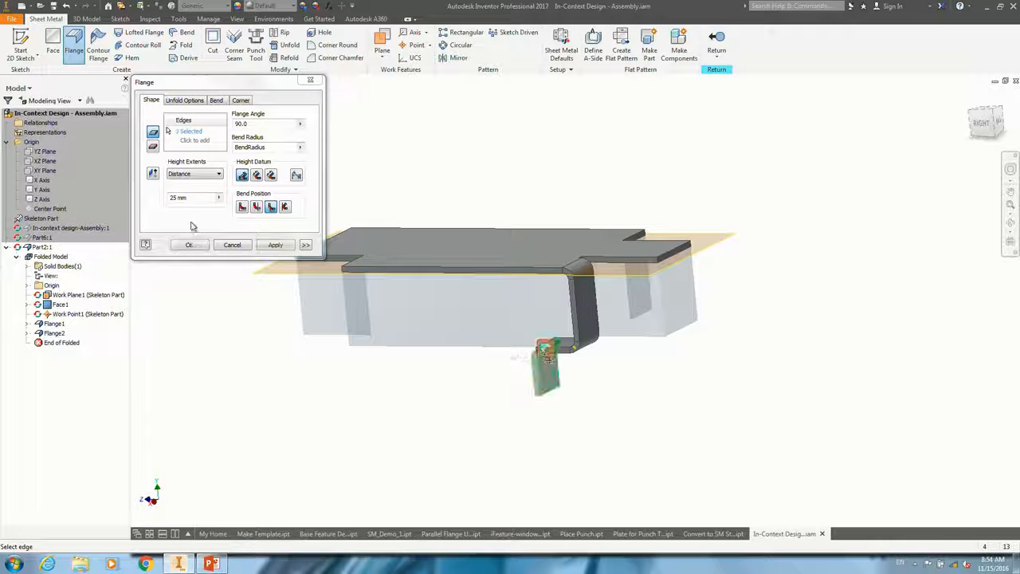
{"action": "type", "text": "45"}
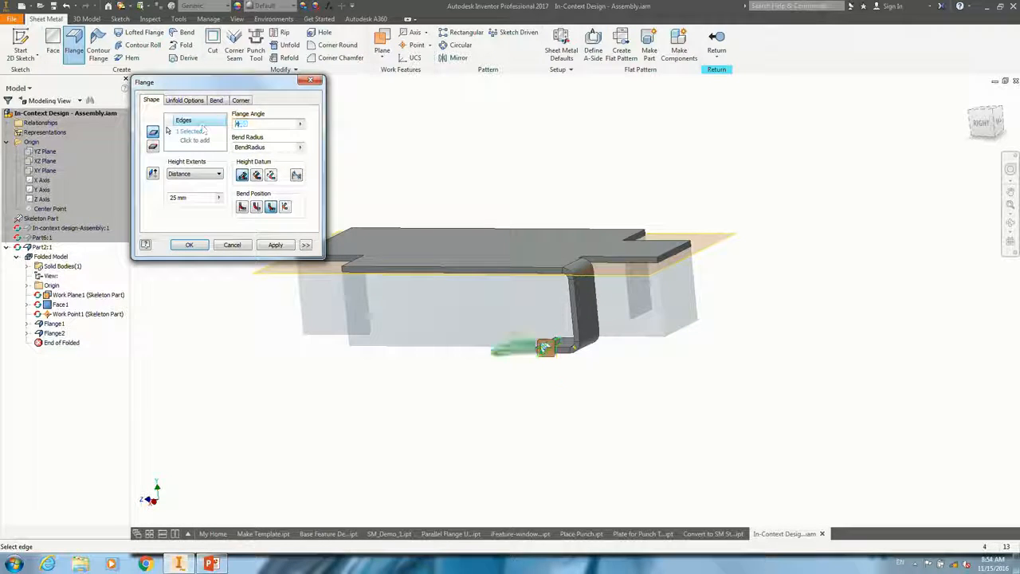
{"action": "middle_click_drag", "start_coordinate": [610, 296], "coordinate": [668, 306], "text": "shift"}
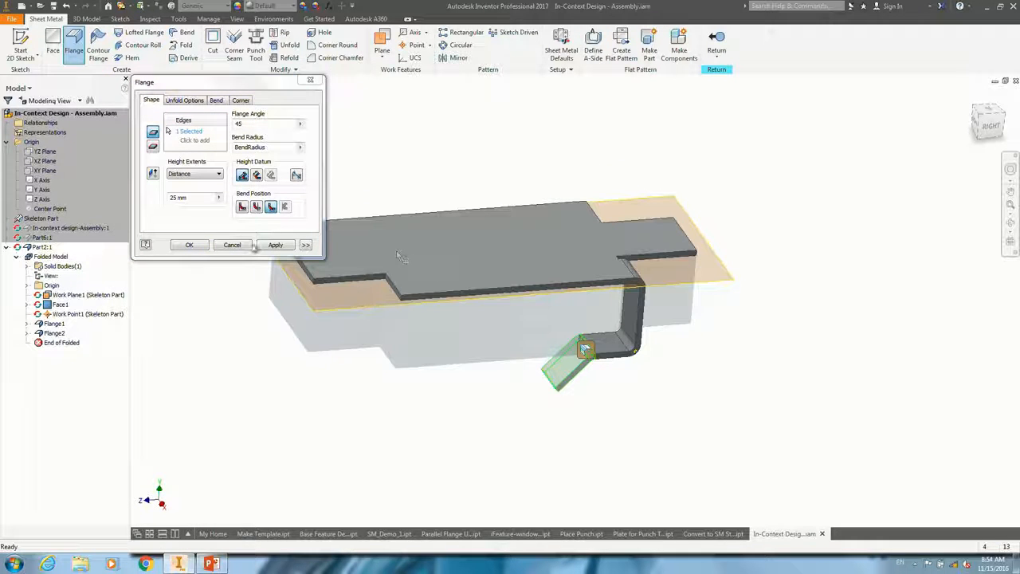
{"action": "left_click", "coordinate": [189, 245]}
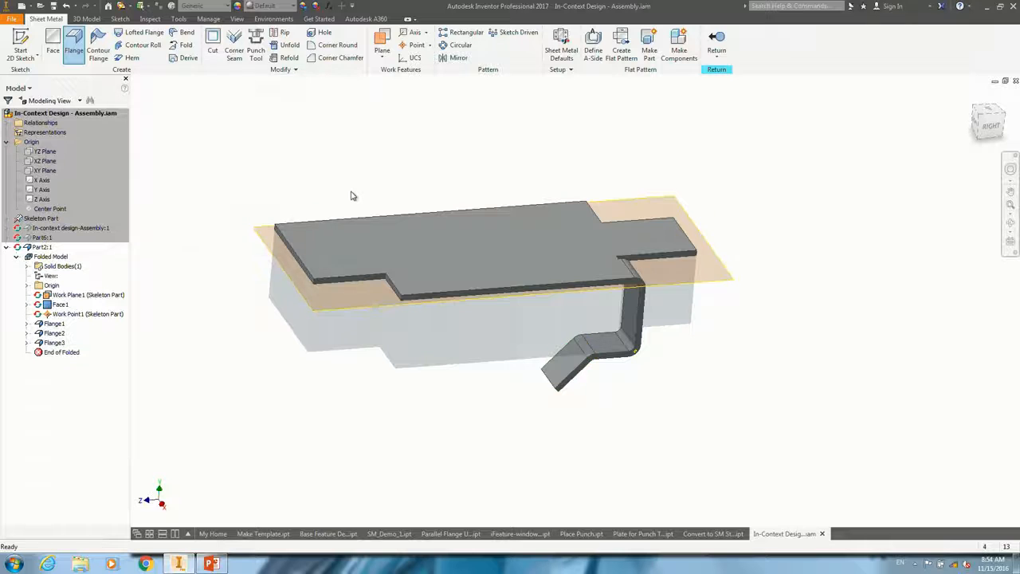
{"action": "middle_click_drag", "start_coordinate": [519, 258], "coordinate": [409, 264], "text": "shift"}
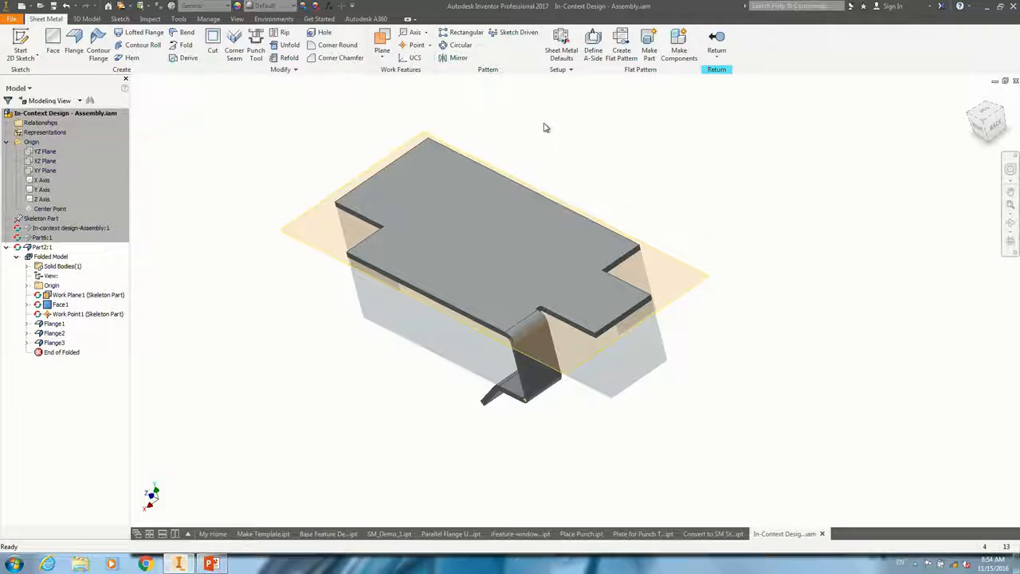
Step: Expand the bracket part's origin folder and examine which origin planes run through the middle of the plate
{"action": "left_click", "coordinate": [56, 172]}
{"action": "left_click", "coordinate": [27, 285]}
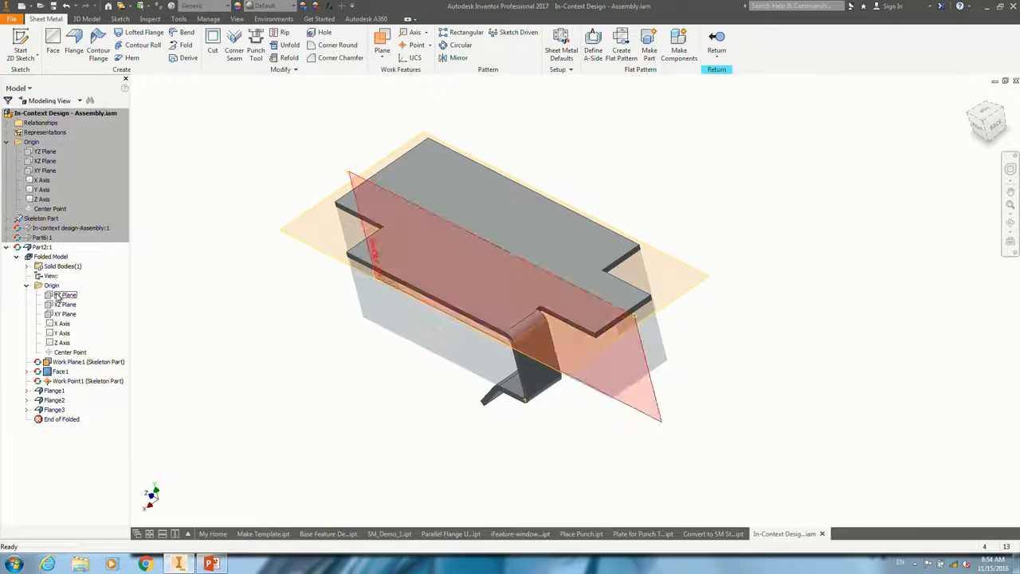
{"action": "left_click", "coordinate": [57, 296]}
{"action": "middle_click_drag", "start_coordinate": [470, 204], "coordinate": [443, 237], "text": "shift"}
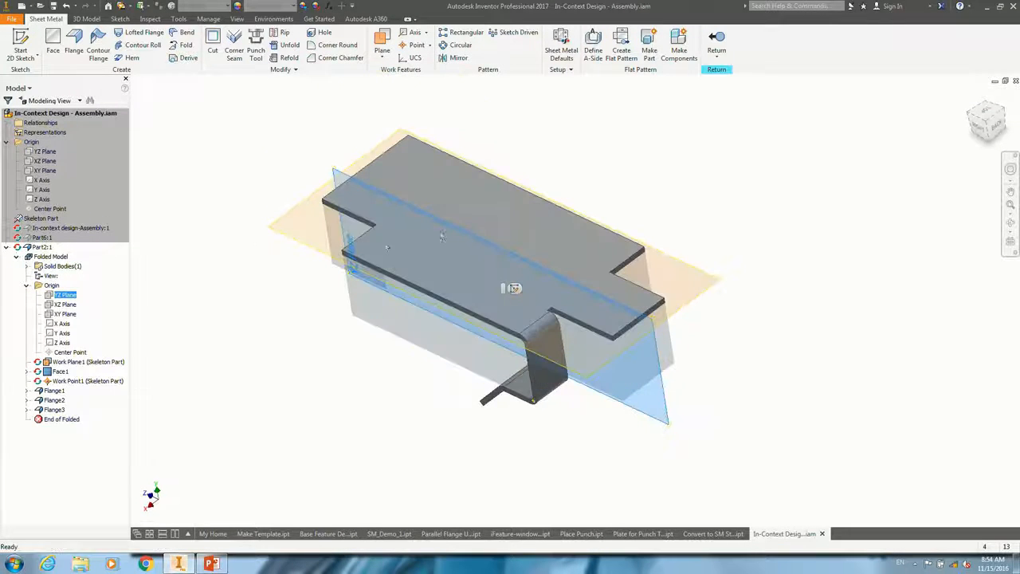
{"action": "right_click", "coordinate": [68, 298]}
{"action": "key", "text": "Escape"}
{"action": "right_click", "coordinate": [71, 315]}
{"action": "key", "text": "Escape"}
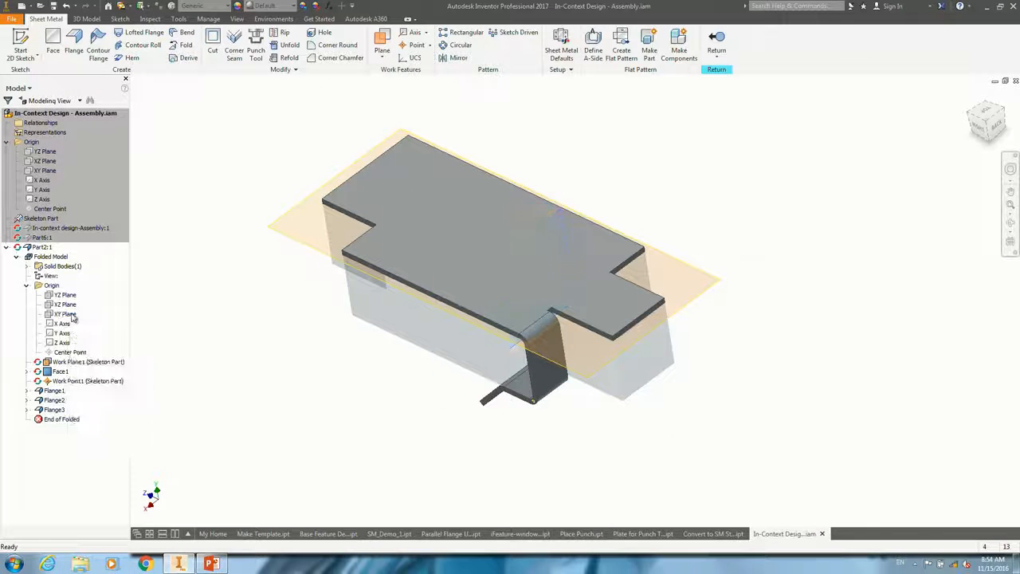
Step: Mirror the three flanges about the bracket part's YZ plane
{"action": "left_click", "coordinate": [456, 59]}
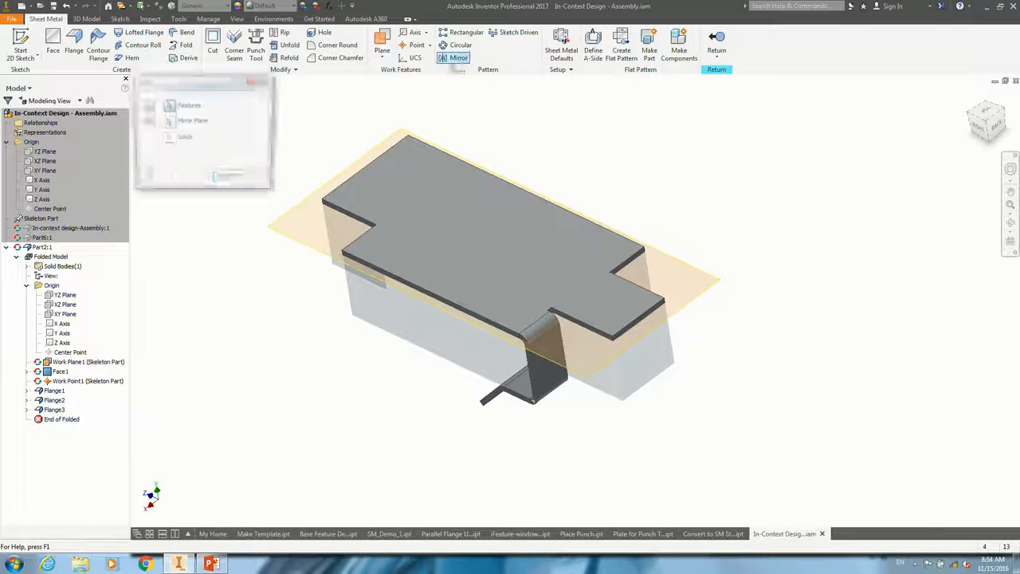
{"action": "left_click", "coordinate": [54, 391]}
{"action": "left_click", "coordinate": [54, 410], "text": "shift"}
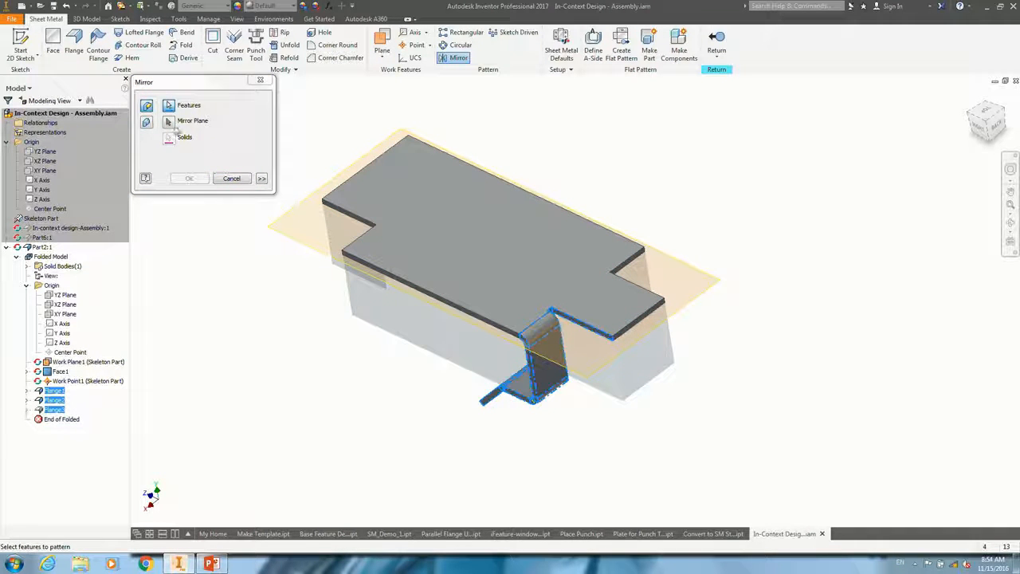
{"action": "left_click", "coordinate": [168, 121]}
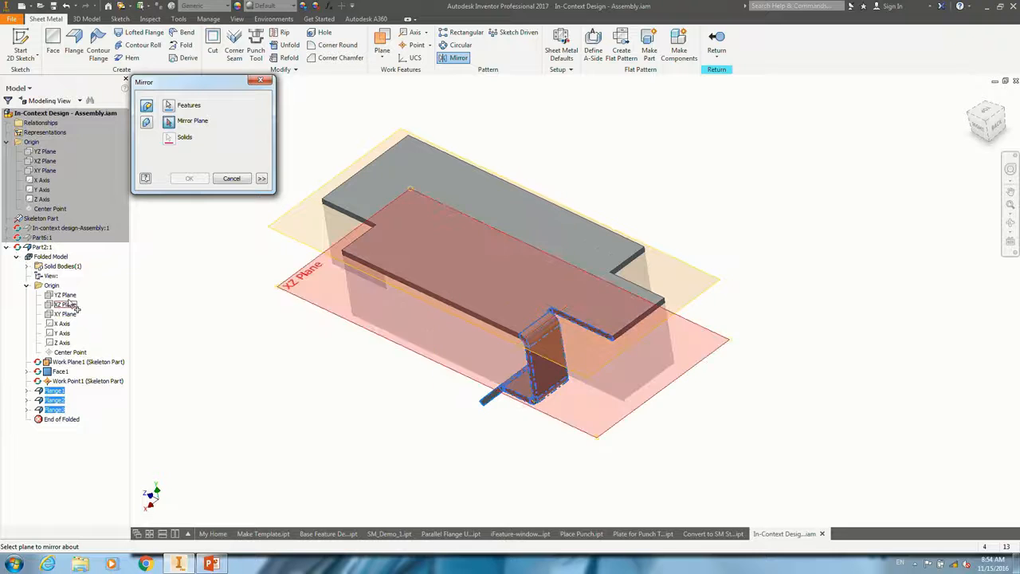
{"action": "left_click", "coordinate": [69, 295]}
{"action": "middle_click_drag", "start_coordinate": [574, 201], "coordinate": [613, 209], "text": "shift"}
{"action": "left_click", "coordinate": [190, 179]}
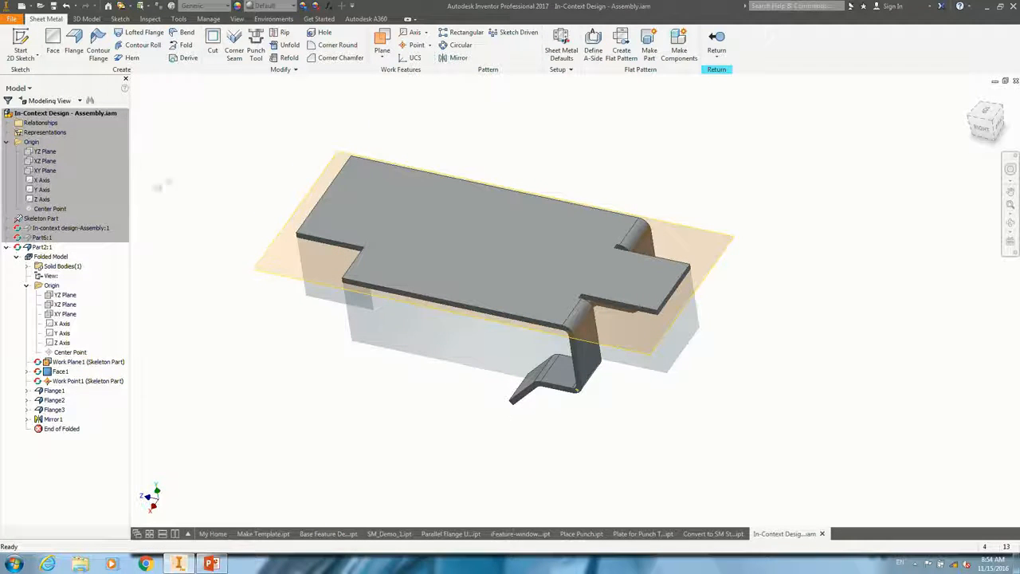
Step: Mirror the three original flanges about the bracket part's XY plane to the opposite end of the plate
{"action": "key", "text": "Return"}
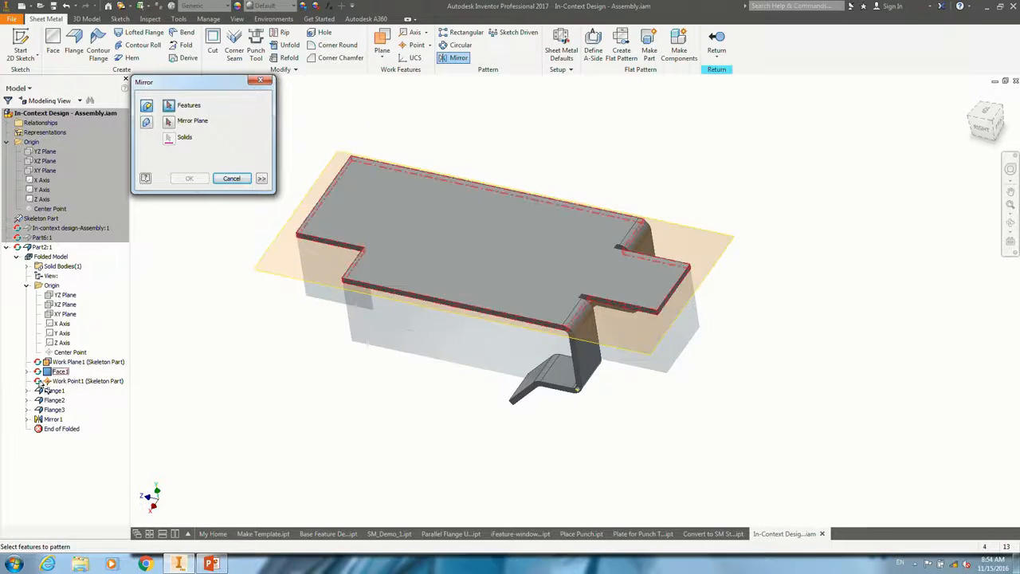
{"action": "left_click", "coordinate": [54, 391]}
{"action": "left_click", "coordinate": [54, 409], "text": "shift"}
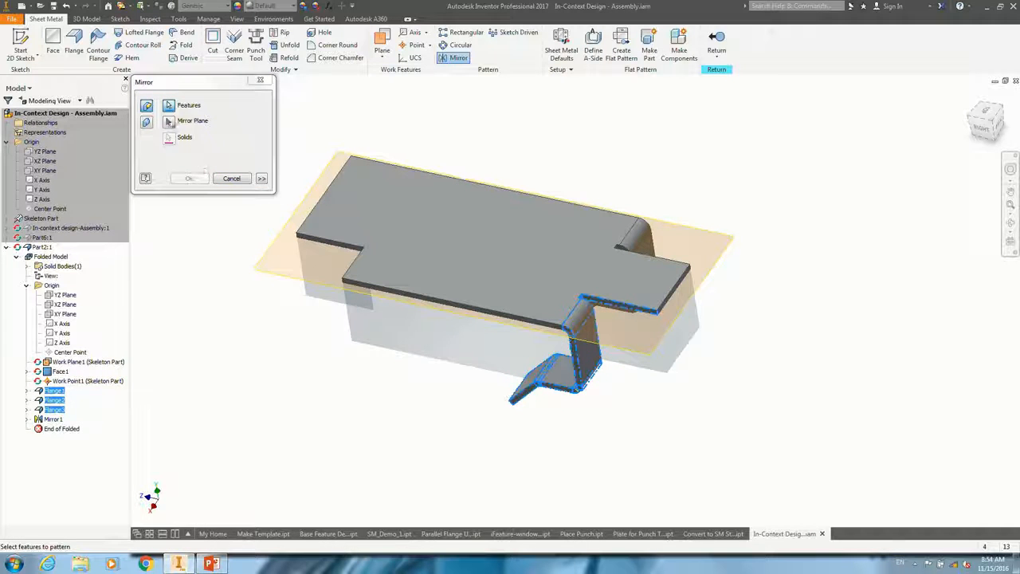
{"action": "left_click", "coordinate": [168, 121]}
{"action": "left_click", "coordinate": [65, 315]}
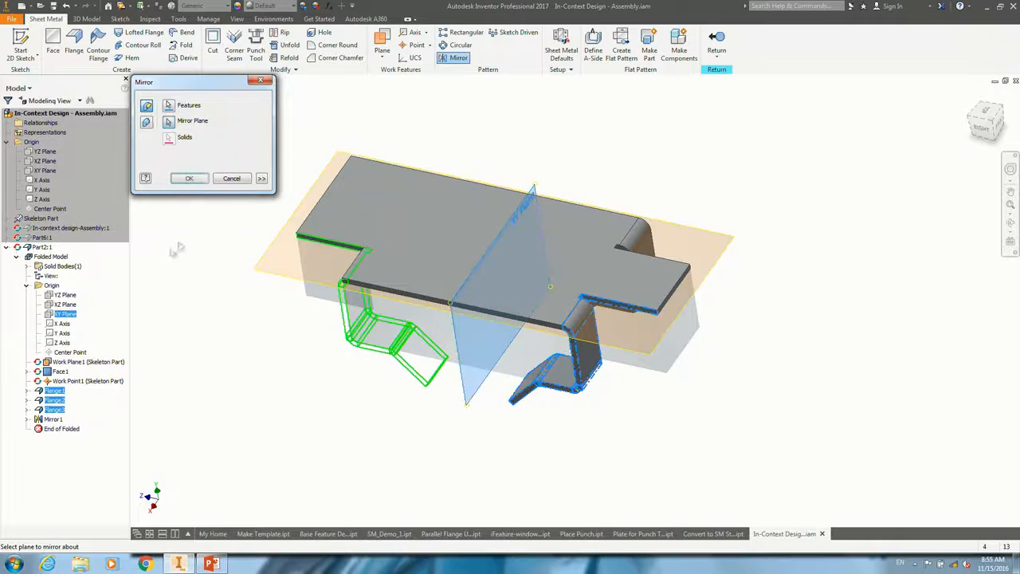
{"action": "left_click", "coordinate": [190, 179]}
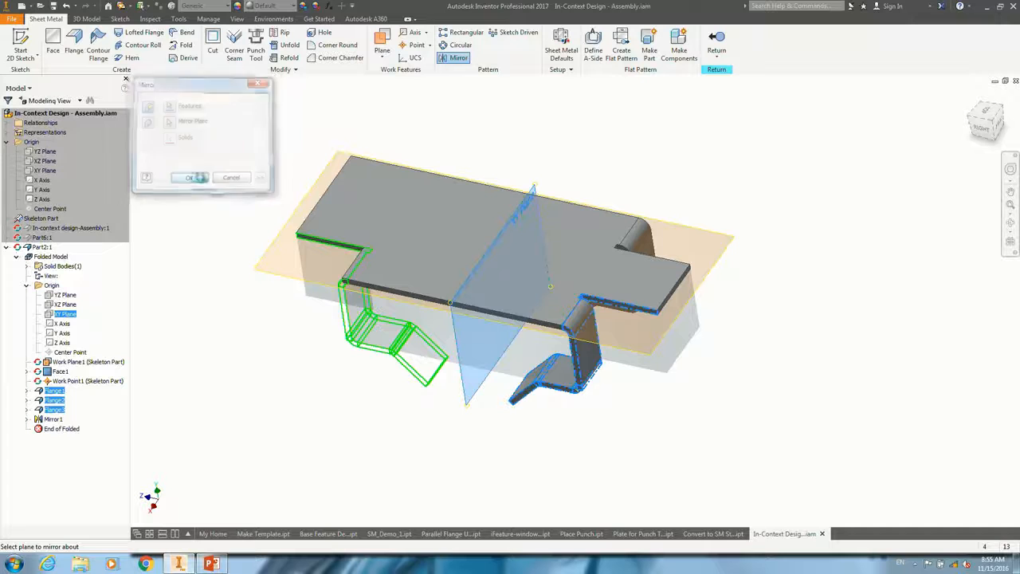
{"action": "middle_click_drag", "start_coordinate": [228, 201], "coordinate": [464, 236], "text": "shift"}
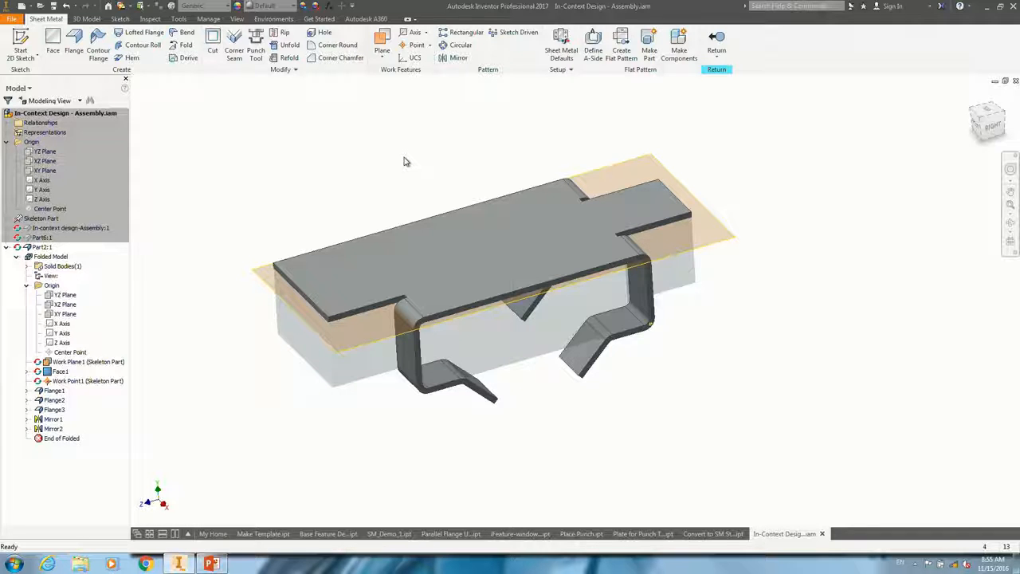
Step: Add an 85 mm flange at a 120° angle rising from the short end edge of the top plate
{"action": "middle_click_drag", "start_coordinate": [498, 185], "coordinate": [514, 228], "text": "shift"}
{"action": "left_click", "coordinate": [73, 44]}
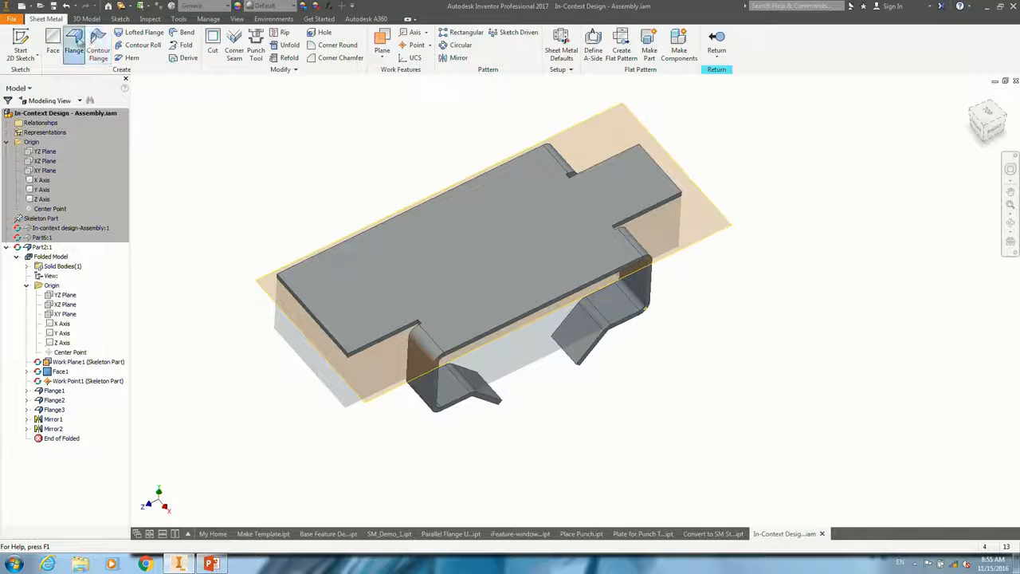
{"action": "left_click", "coordinate": [319, 323]}
{"action": "middle_click_drag", "start_coordinate": [374, 279], "coordinate": [415, 277], "text": "shift"}
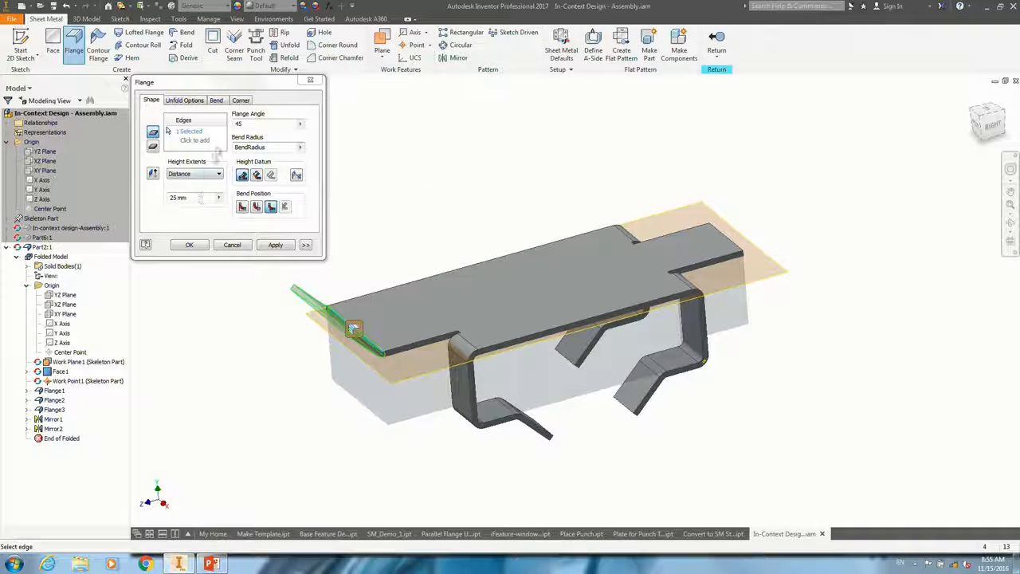
{"action": "left_click_drag", "start_coordinate": [245, 125], "coordinate": [205, 126]}
{"action": "type", "text": "1"}
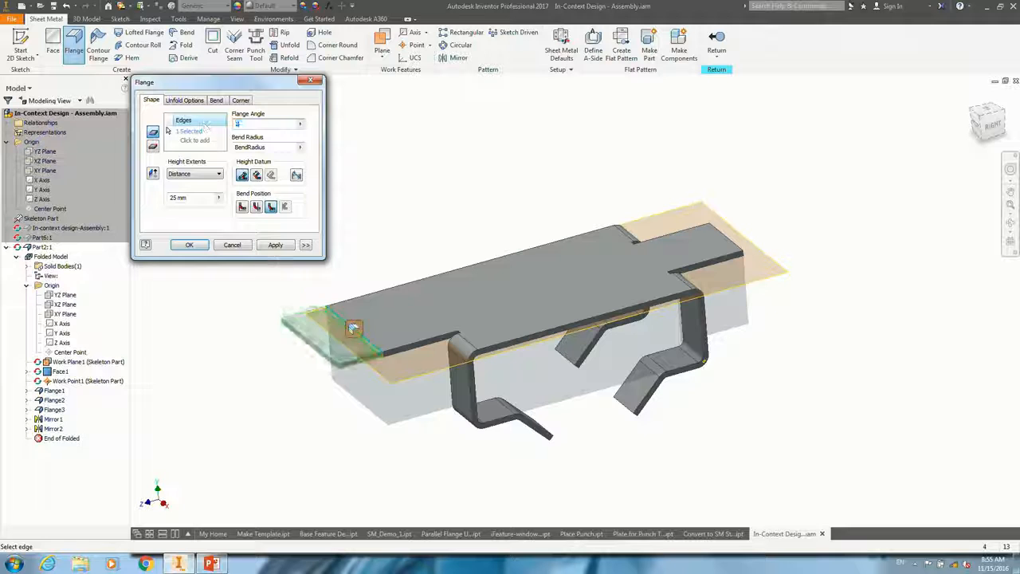
{"action": "type", "text": "20"}
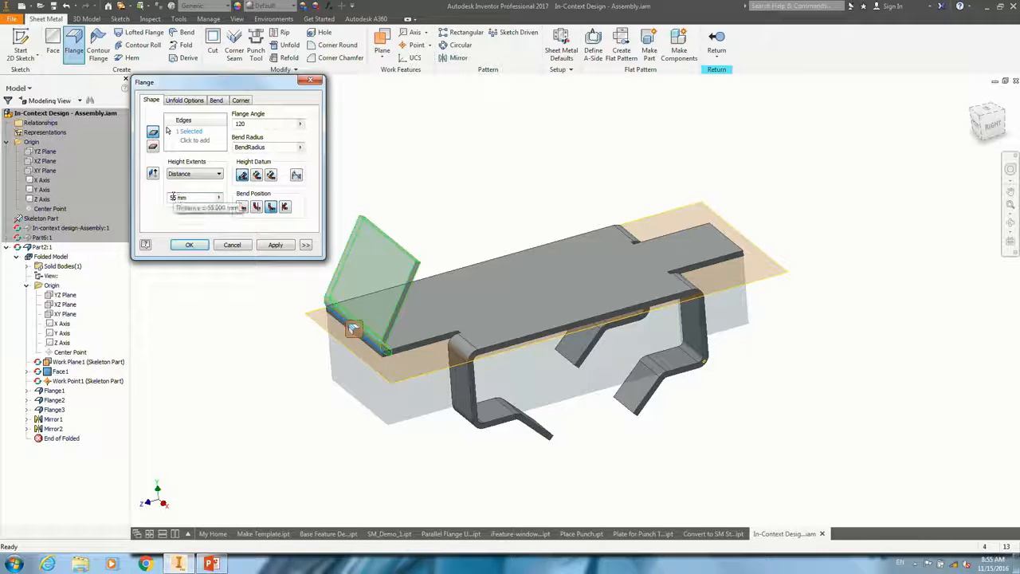
{"action": "type", "text": "8"}
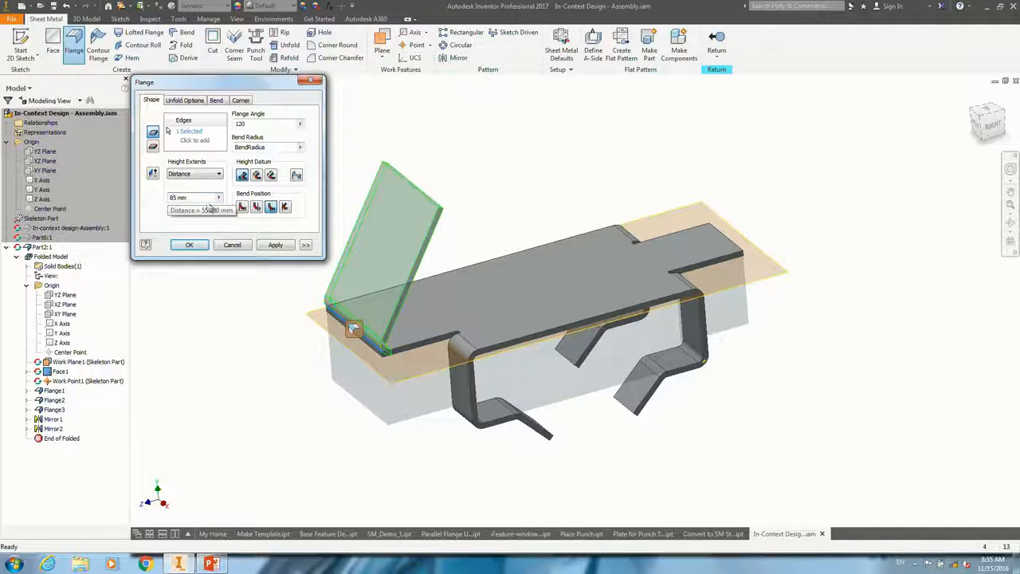
{"action": "left_click", "coordinate": [275, 244]}
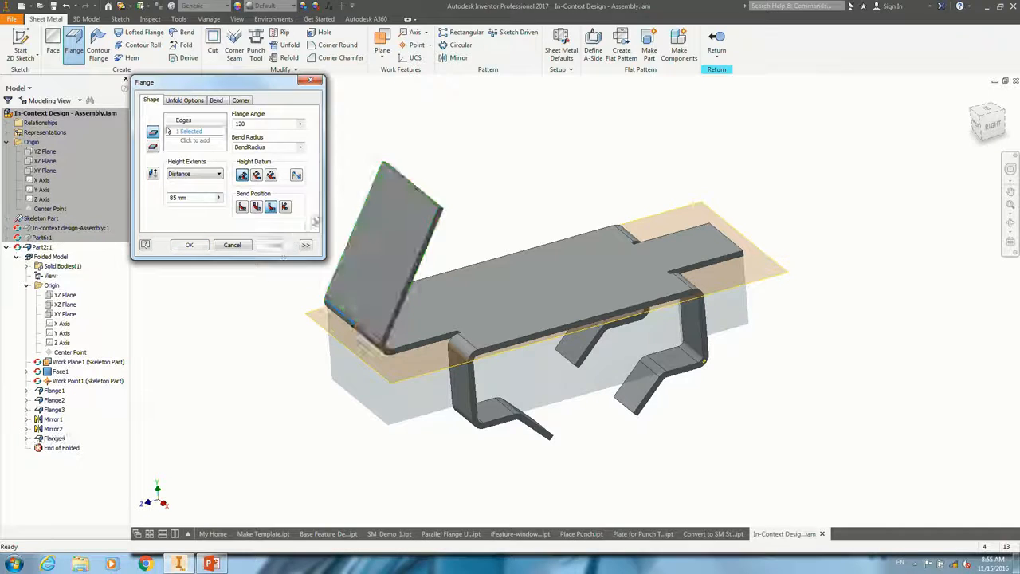
Step: Start a flange with a 0° angle on the free edge of the inclined flange and expand its width extents options
{"action": "left_click", "coordinate": [411, 188]}
{"action": "scroll", "coordinate": [447, 187], "scroll_direction": "up", "scroll_amount": 2}
{"action": "scroll", "coordinate": [450, 191], "scroll_direction": "down", "scroll_amount": 4}
{"action": "left_click_drag", "start_coordinate": [254, 124], "coordinate": [210, 133]}
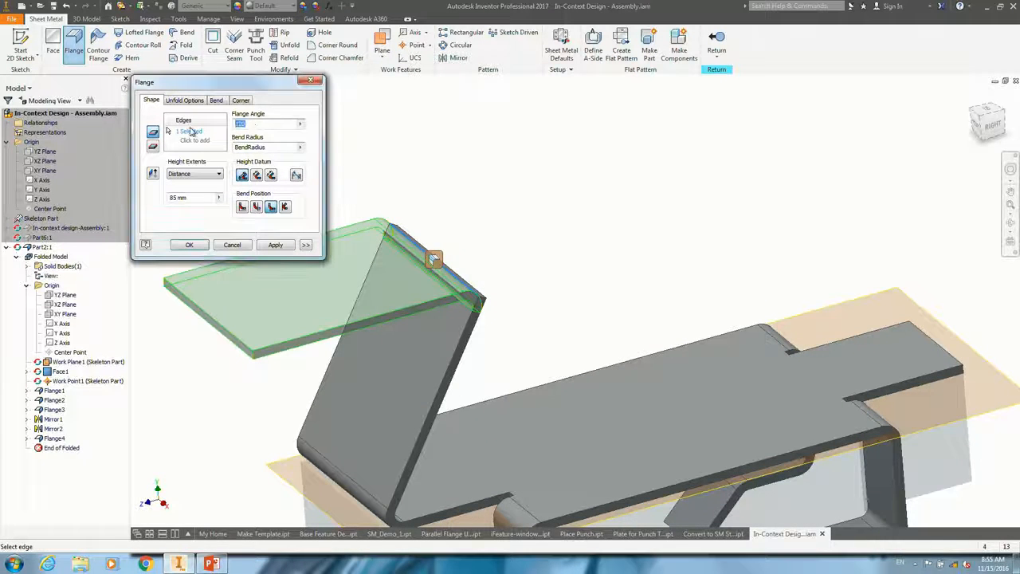
{"action": "type", "text": "0"}
{"action": "scroll", "coordinate": [460, 211], "scroll_direction": "up", "scroll_amount": 3}
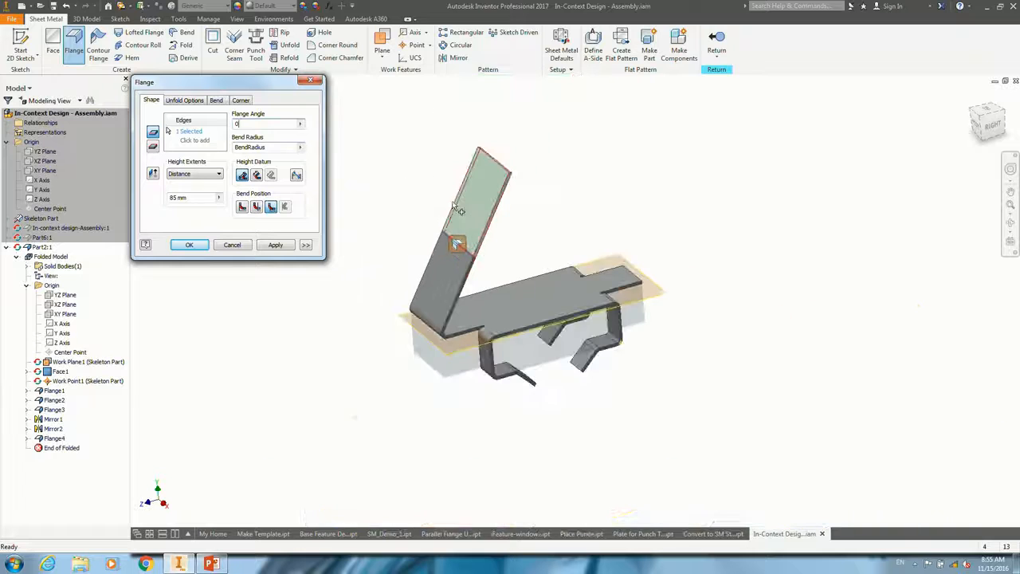
{"action": "scroll", "coordinate": [461, 211], "scroll_direction": "down", "scroll_amount": 3}
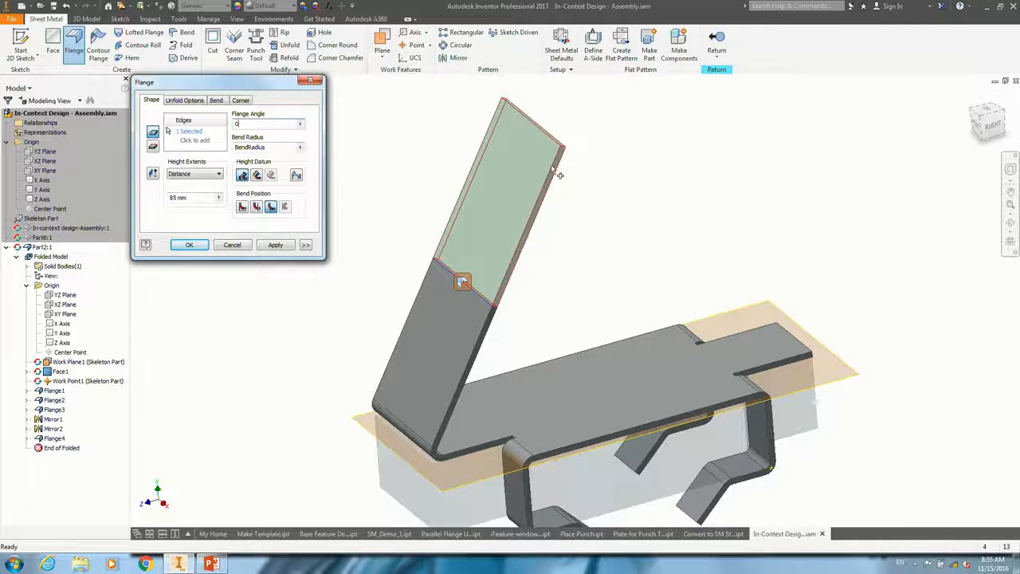
{"action": "left_click", "coordinate": [305, 245]}
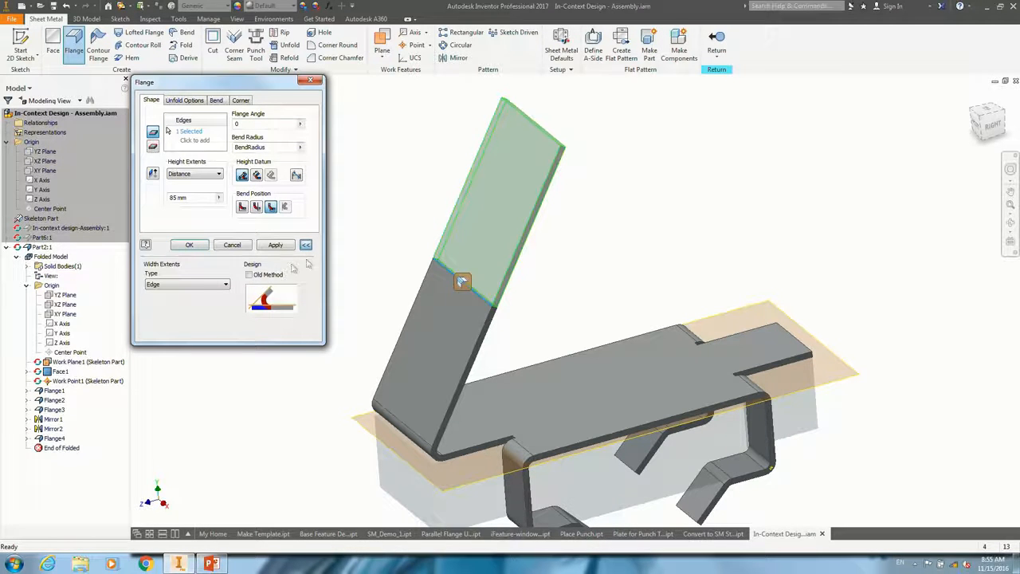
Step: Set the flange's width extents to a centered Width and try to measure the supporting edge for the width value
{"action": "left_click", "coordinate": [168, 285]}
{"action": "left_click", "coordinate": [158, 302]}
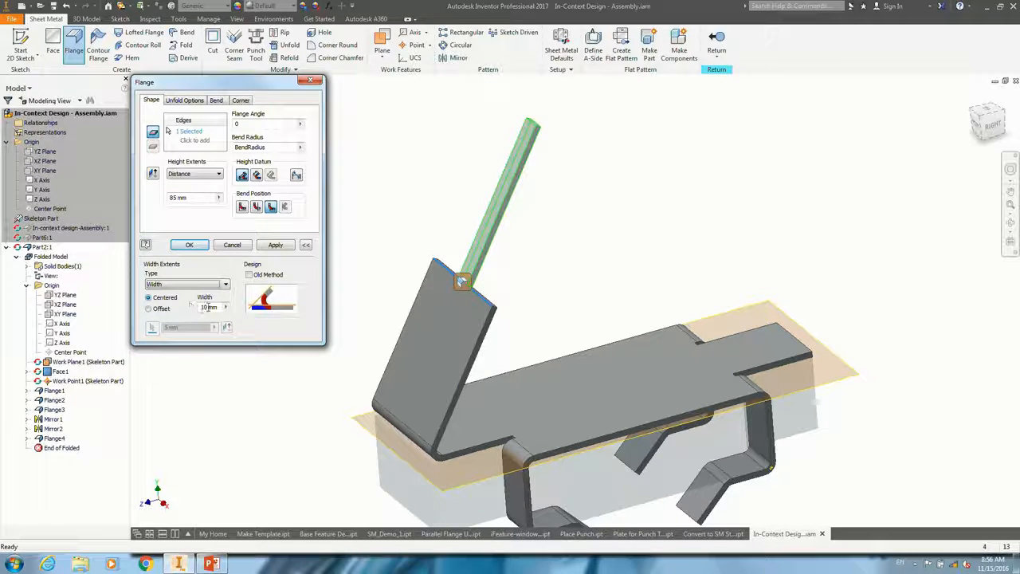
{"action": "double_click", "coordinate": [200, 308]}
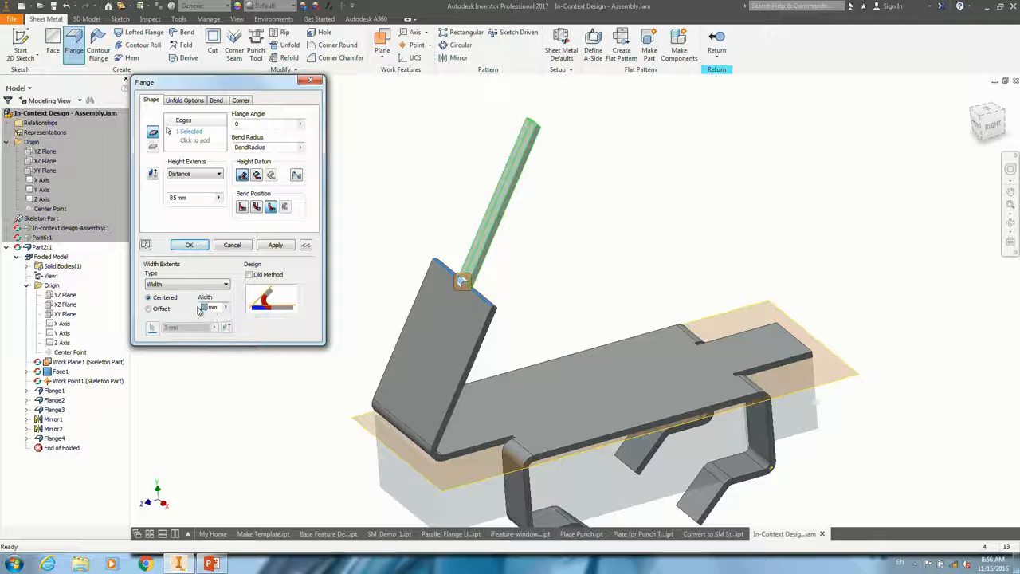
{"action": "right_click", "coordinate": [393, 217]}
{"action": "left_click", "coordinate": [387, 214]}
{"action": "right_click", "coordinate": [227, 306]}
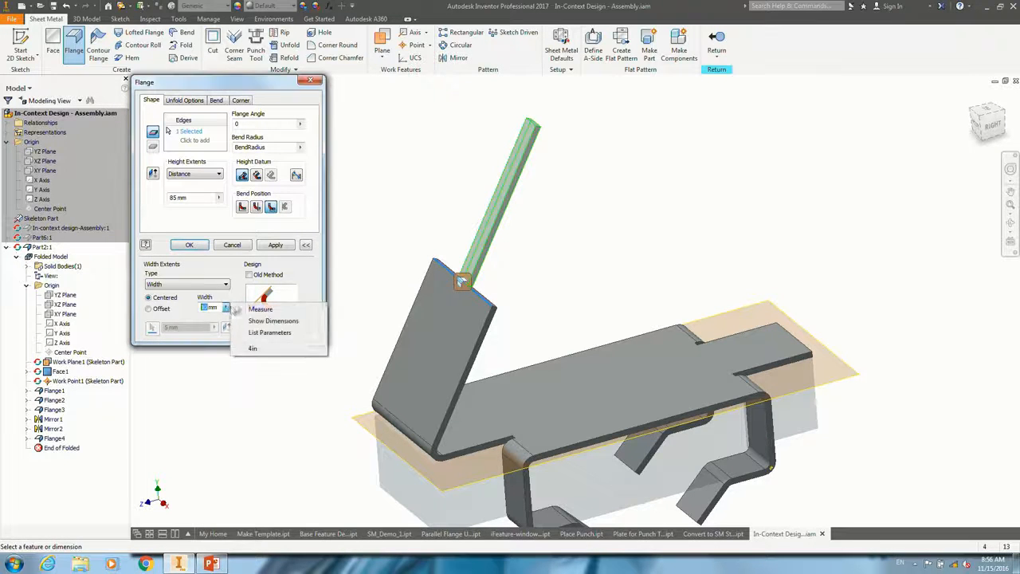
{"action": "left_click", "coordinate": [253, 316]}
{"action": "left_click", "coordinate": [478, 296]}
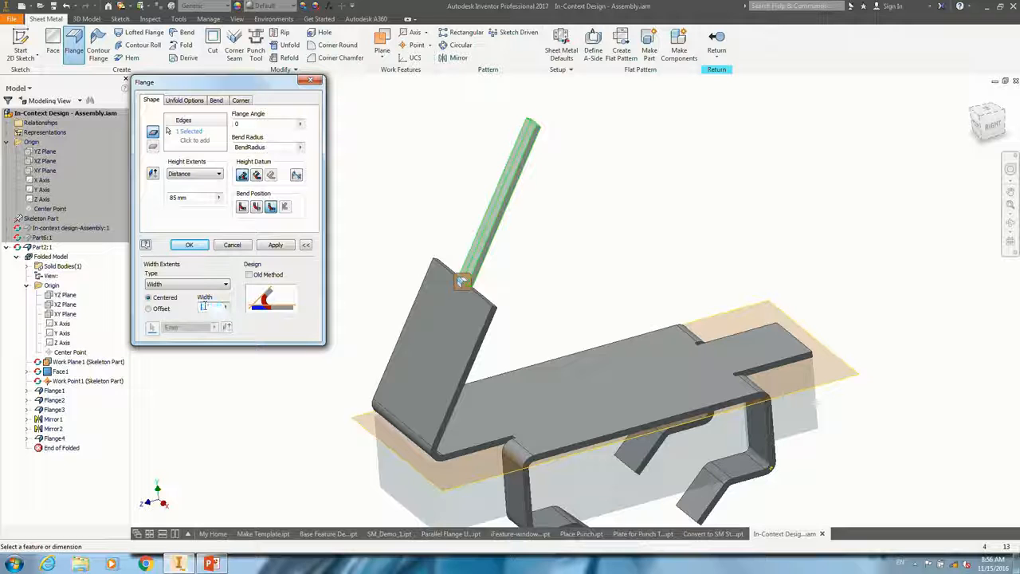
Step: Try centered widths of 60 mm and 100 mm for the 0° flange
{"action": "type", "text": "60"}
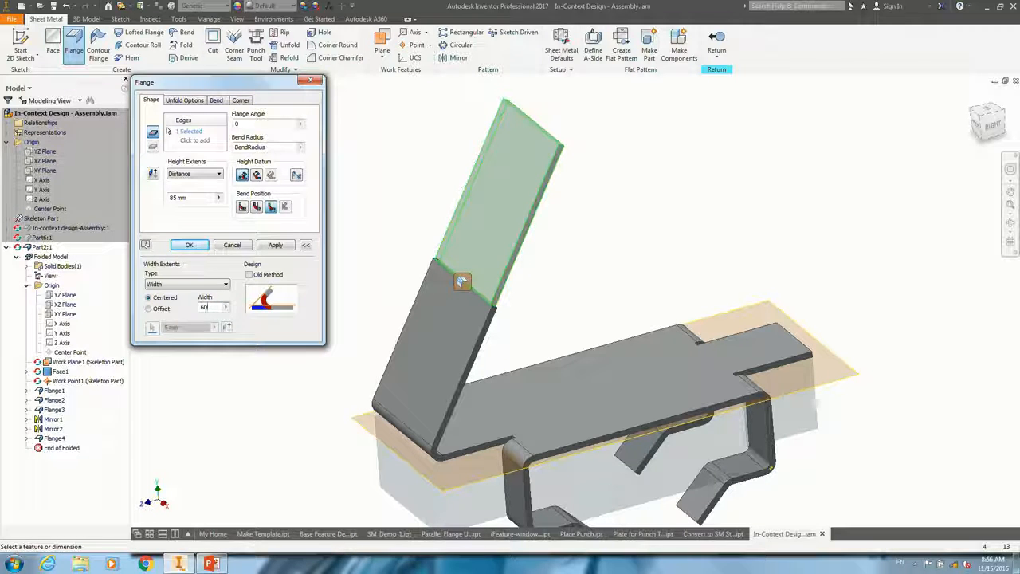
{"action": "key", "text": "BackSpace"}
{"action": "key", "text": "BackSpace"}
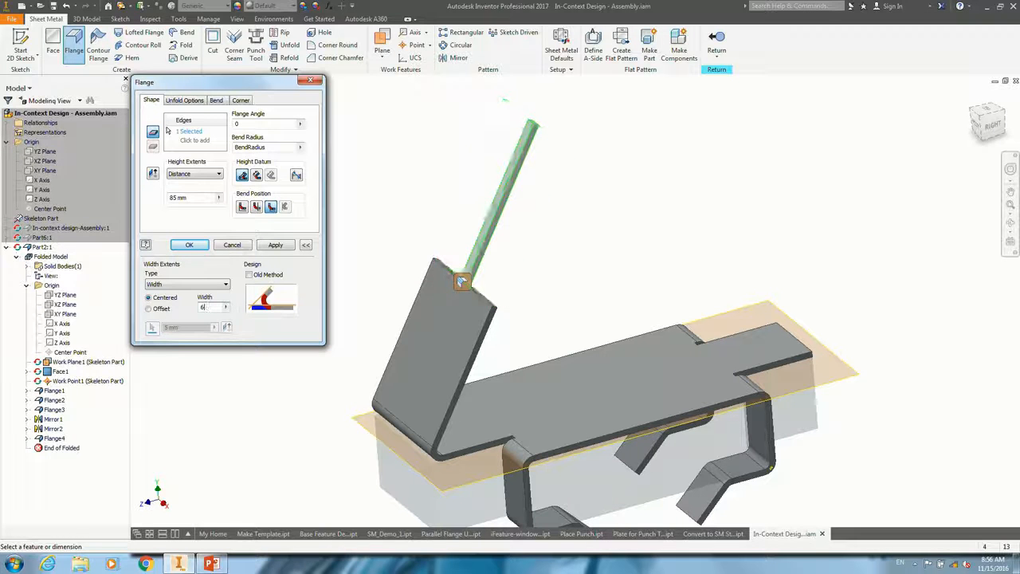
{"action": "type", "text": "100"}
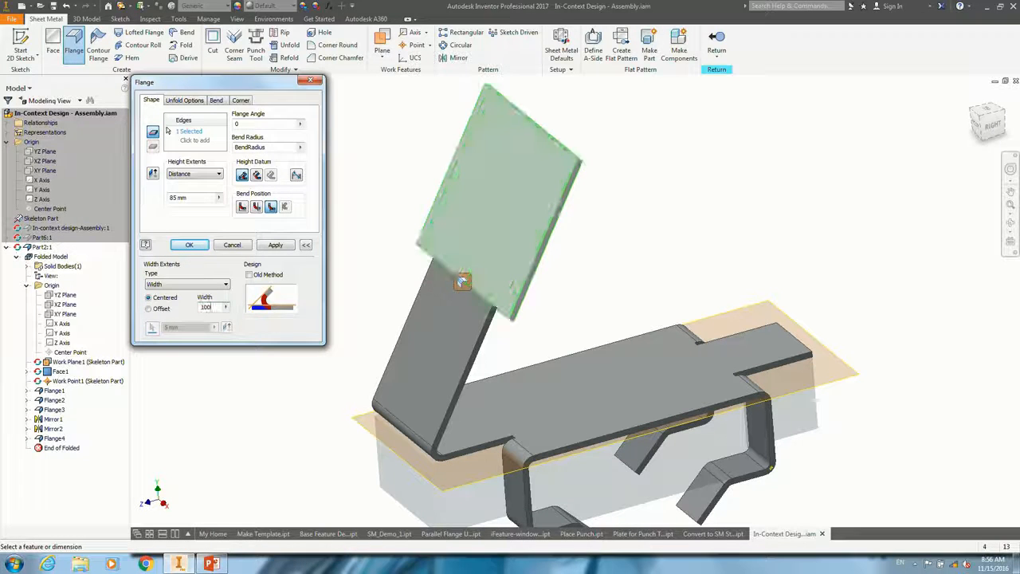
{"action": "middle_click_drag", "start_coordinate": [560, 278], "coordinate": [593, 280], "text": "shift"}
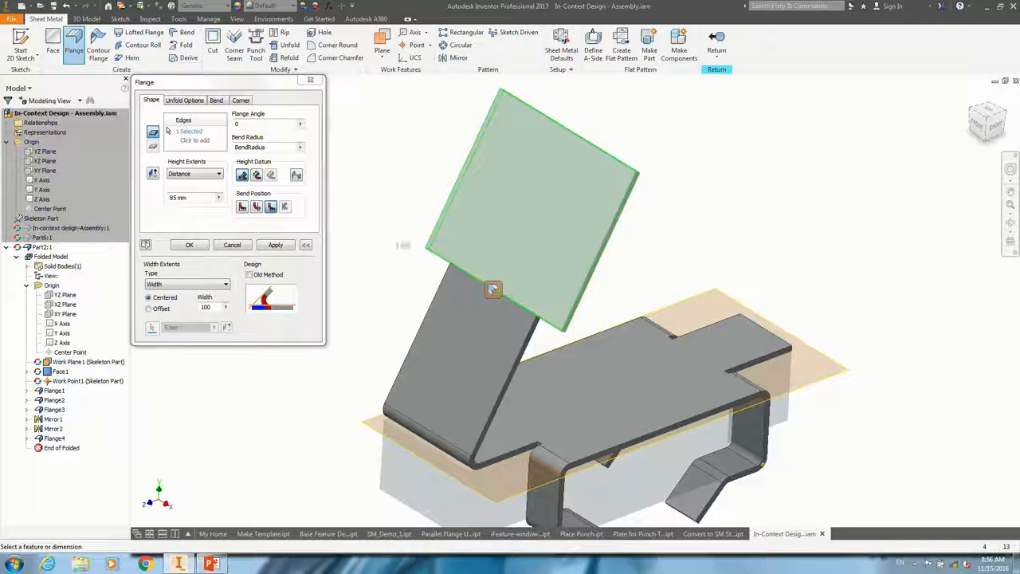
Step: Try the Offset type for the 0° flange's width extents, with Offset1 at 55 mm and Offset2 at 5 mm
{"action": "left_click", "coordinate": [193, 285]}
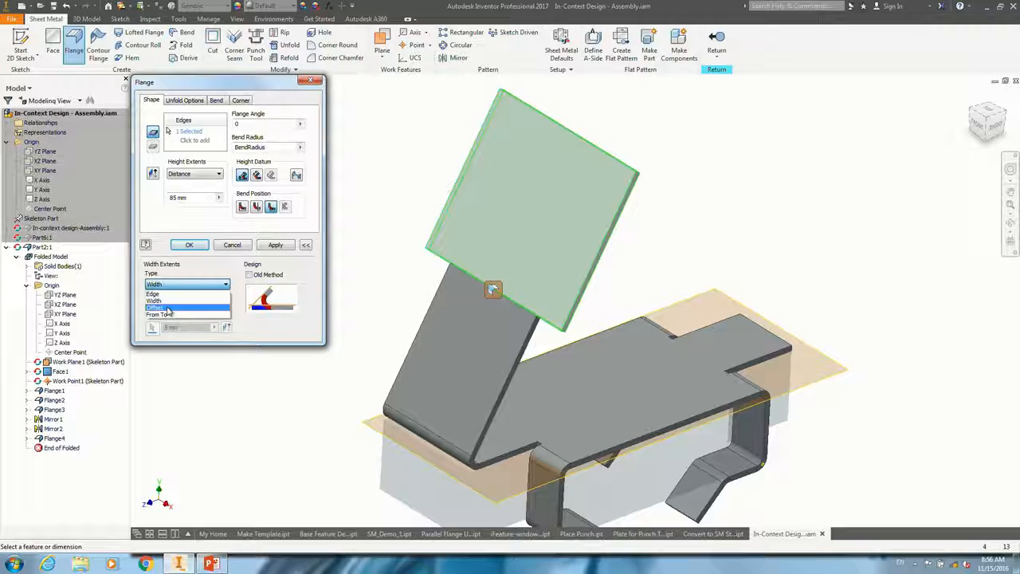
{"action": "left_click", "coordinate": [167, 307]}
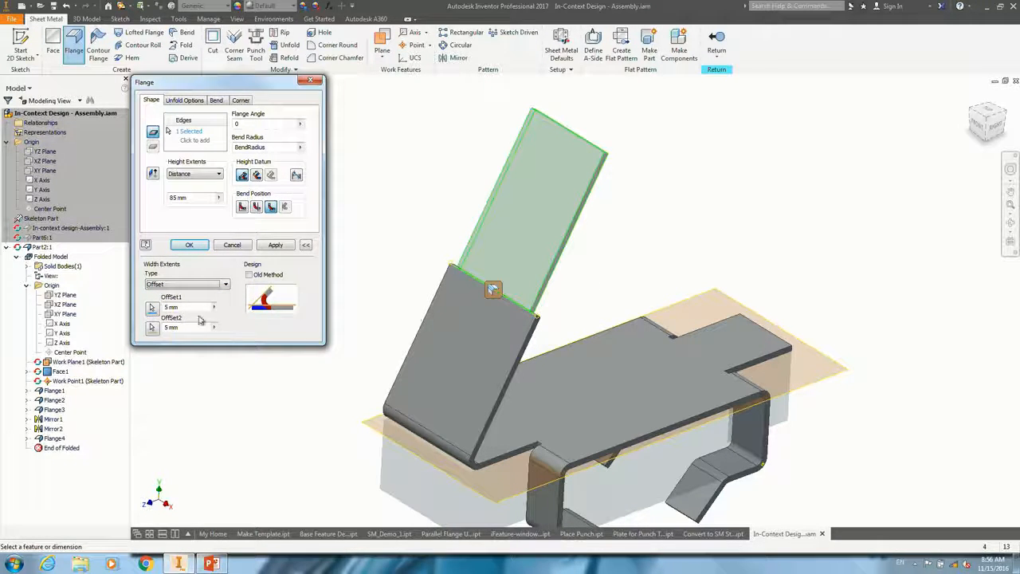
{"action": "left_click", "coordinate": [185, 308]}
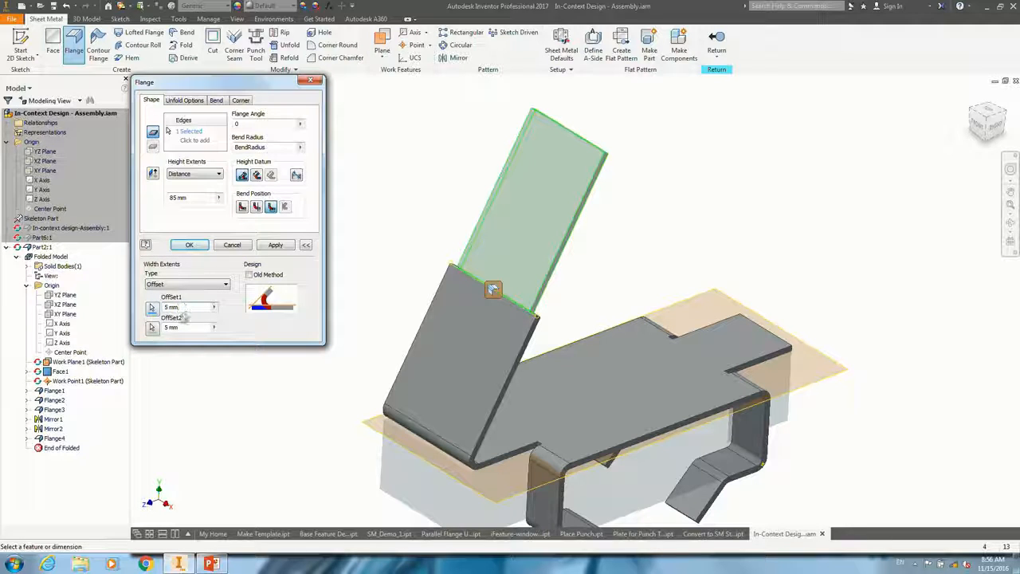
{"action": "left_click", "coordinate": [152, 327]}
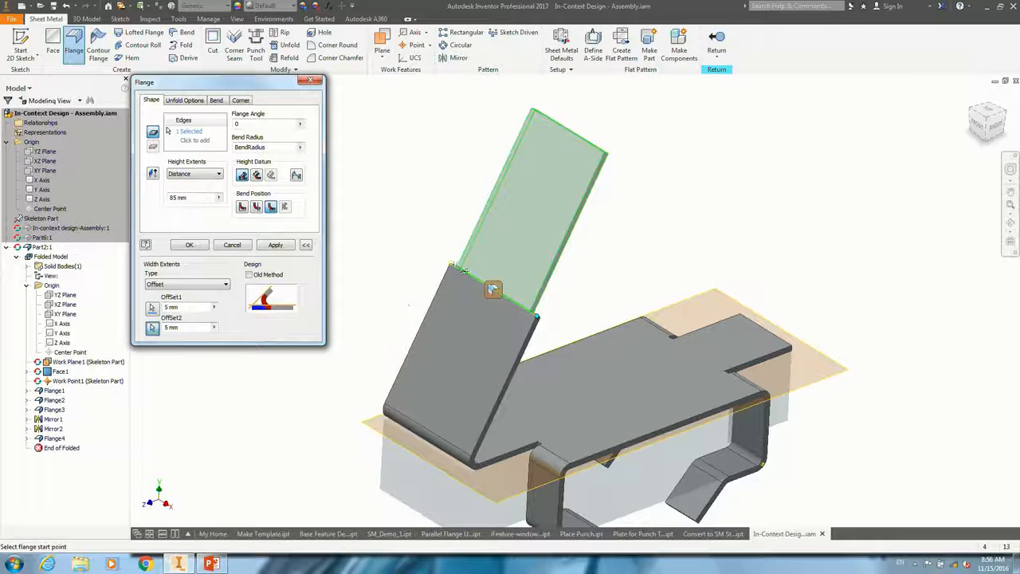
{"action": "left_click", "coordinate": [180, 327]}
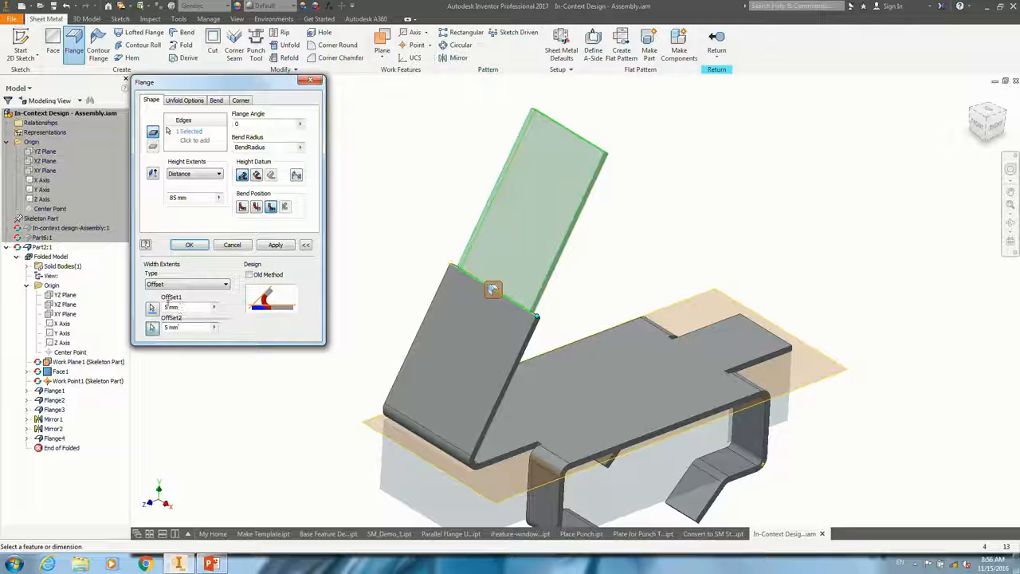
{"action": "left_click", "coordinate": [169, 307]}
{"action": "type", "text": "5"}
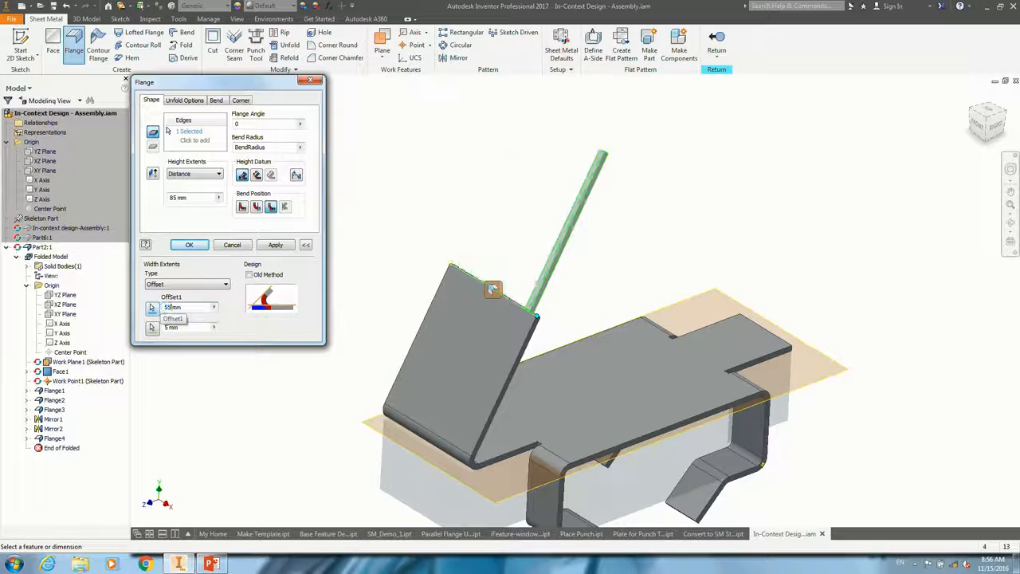
Step: Set the flange's width extents back to a centered Width of 100 and create the flange
{"action": "left_click", "coordinate": [205, 287]}
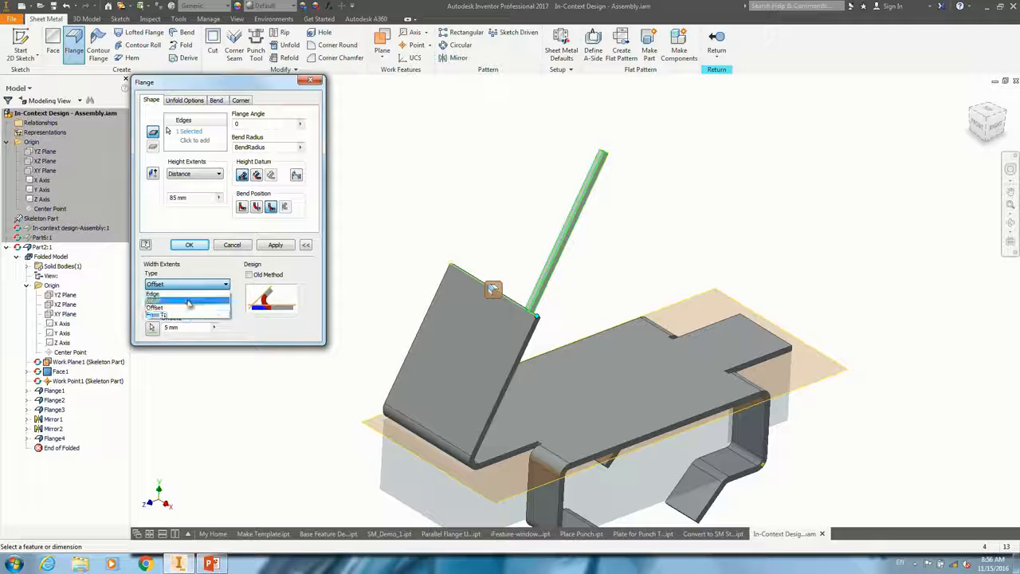
{"action": "left_click", "coordinate": [189, 301]}
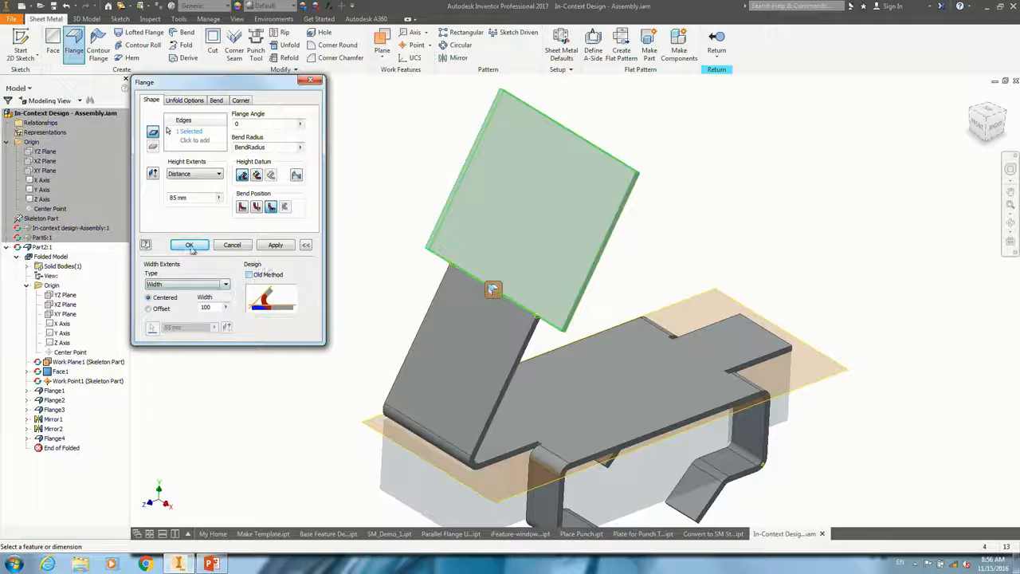
{"action": "left_click", "coordinate": [182, 244]}
{"action": "left_click", "coordinate": [190, 245]}
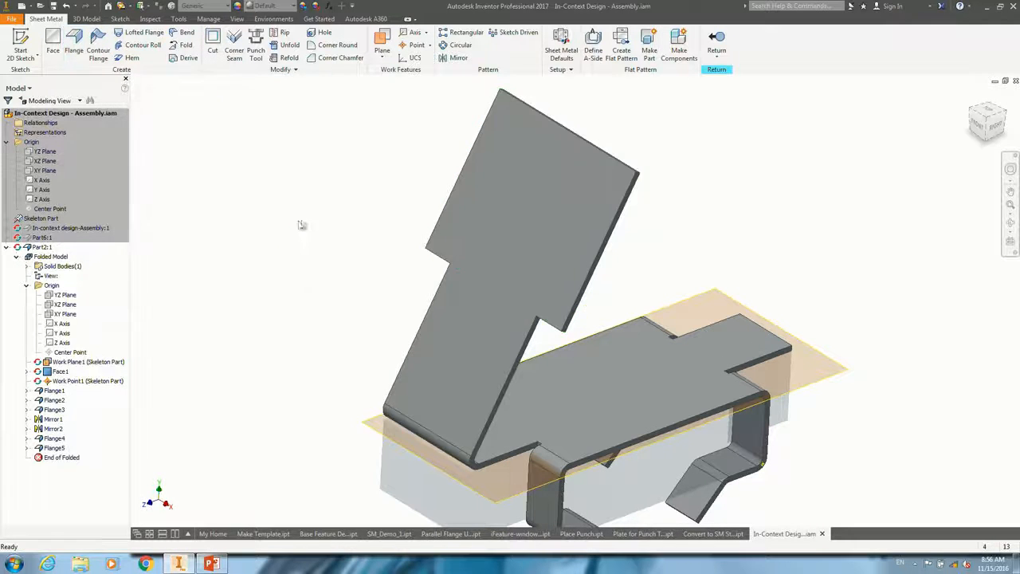
Step: Leave the bracket part for the top-level assembly and activate Skeleton Part for in-place editing
{"action": "scroll", "coordinate": [366, 258], "scroll_direction": "down", "scroll_amount": 3}
{"action": "middle_click_drag", "start_coordinate": [365, 257], "coordinate": [348, 241], "text": "shift"}
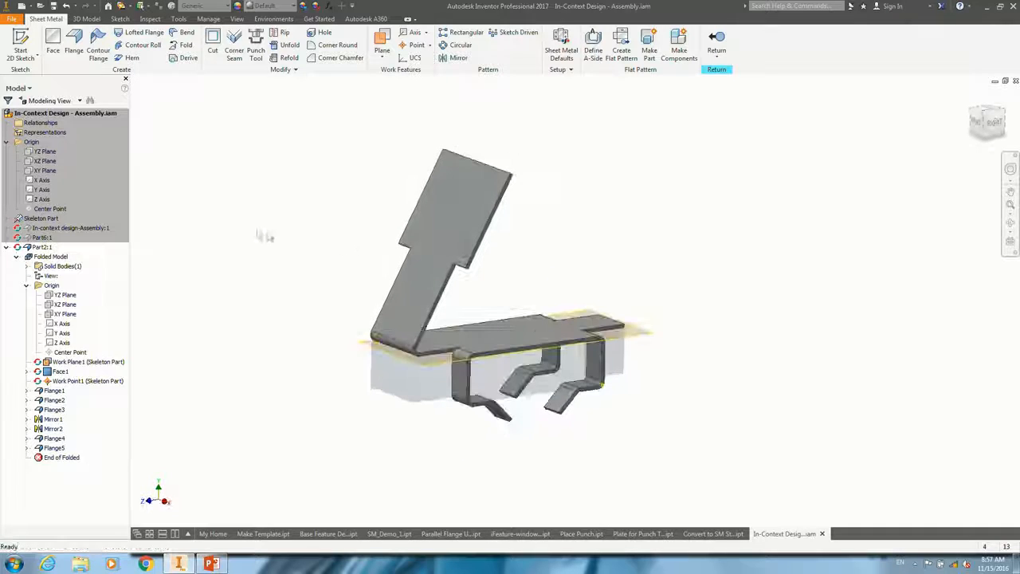
{"action": "double_click", "coordinate": [64, 113]}
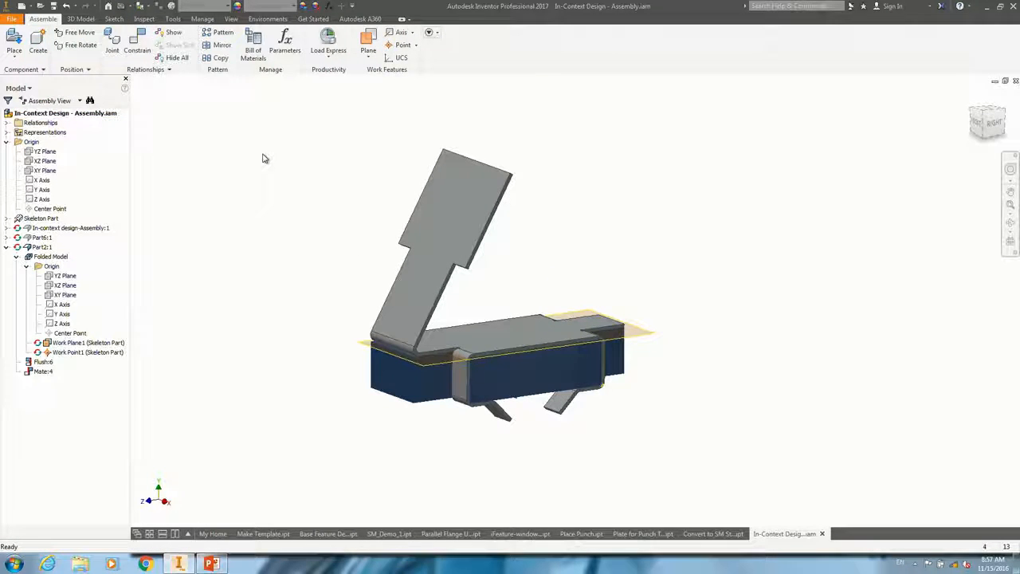
{"action": "double_click", "coordinate": [50, 221]}
{"action": "middle_click_drag", "start_coordinate": [399, 284], "coordinate": [430, 263], "text": "shift"}
Step: Expand the skeleton's folded model down to Sketch1 under Extrusion1 and show the sketch's dimensions
{"action": "left_click", "coordinate": [17, 228]}
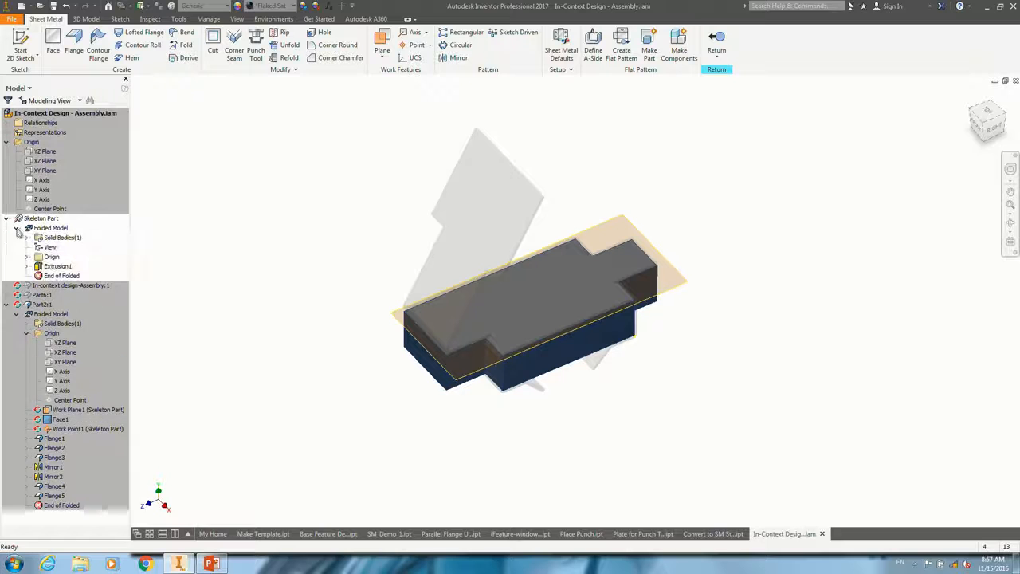
{"action": "left_click", "coordinate": [28, 238]}
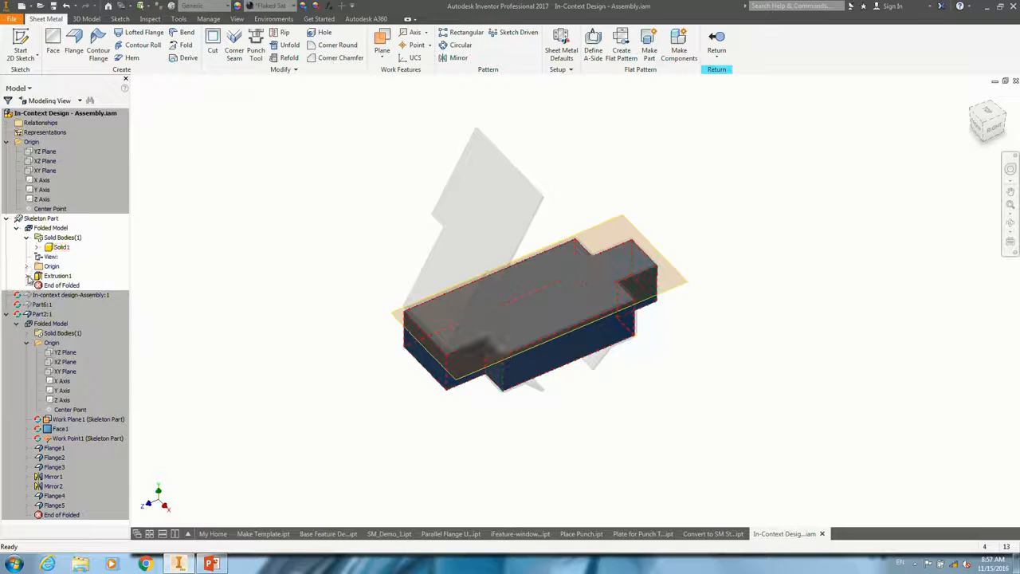
{"action": "left_click", "coordinate": [28, 275]}
{"action": "right_click", "coordinate": [59, 285]}
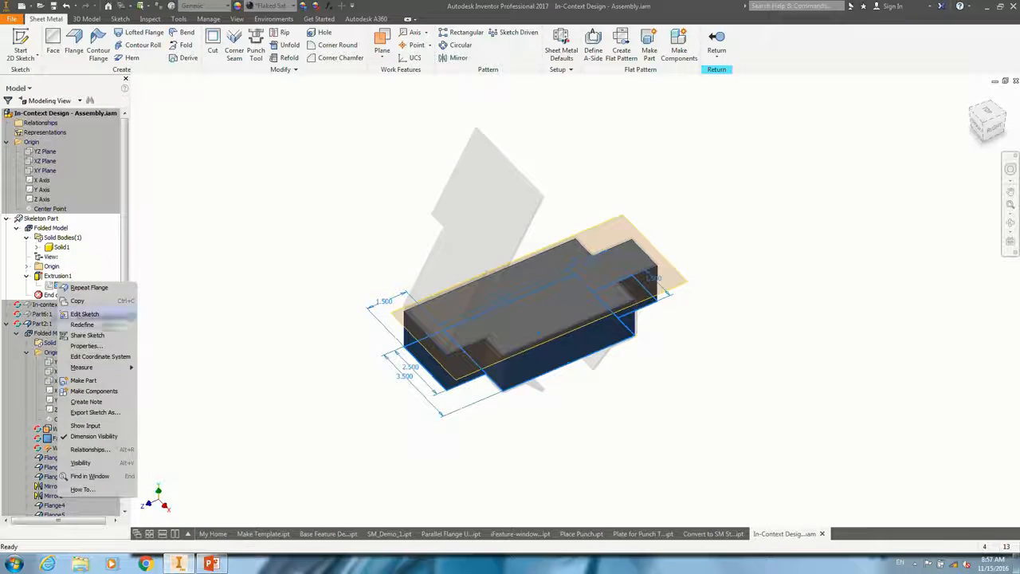
{"action": "left_click", "coordinate": [95, 427]}
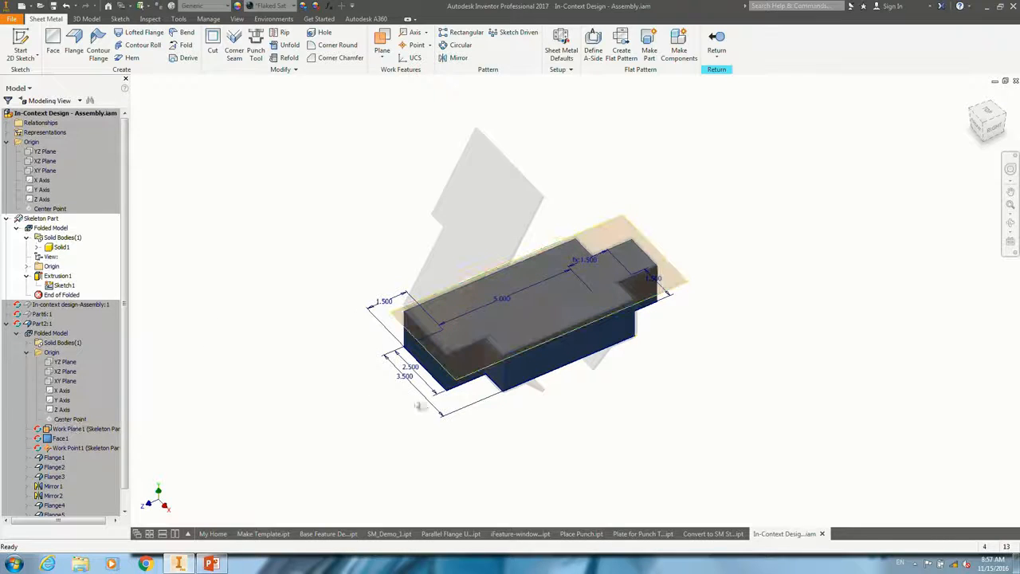
Step: Set the skeleton sketch's 3.500 overall width dimension to 5 in and update the model
{"action": "double_click", "coordinate": [412, 386]}
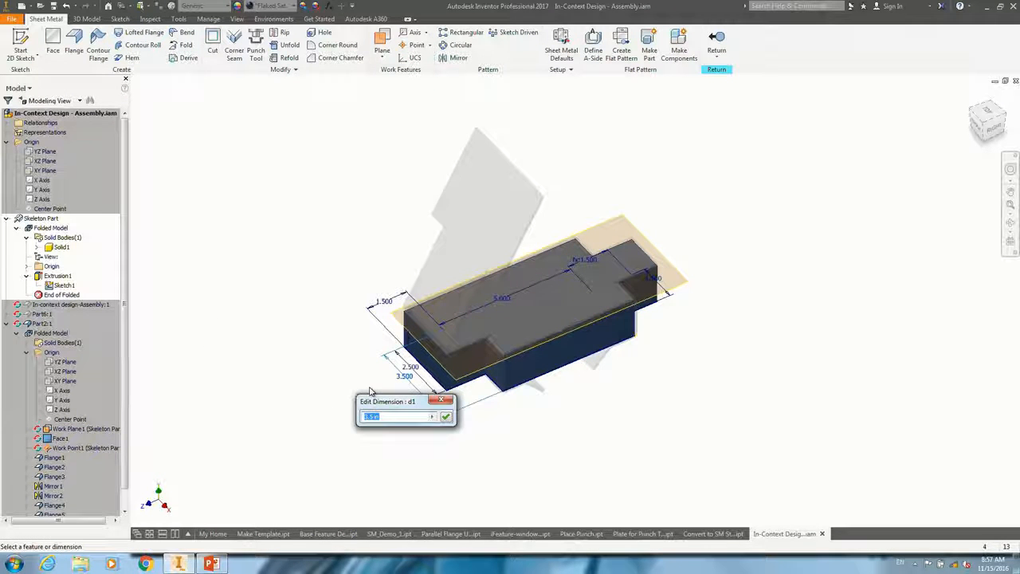
{"action": "type", "text": "5"}
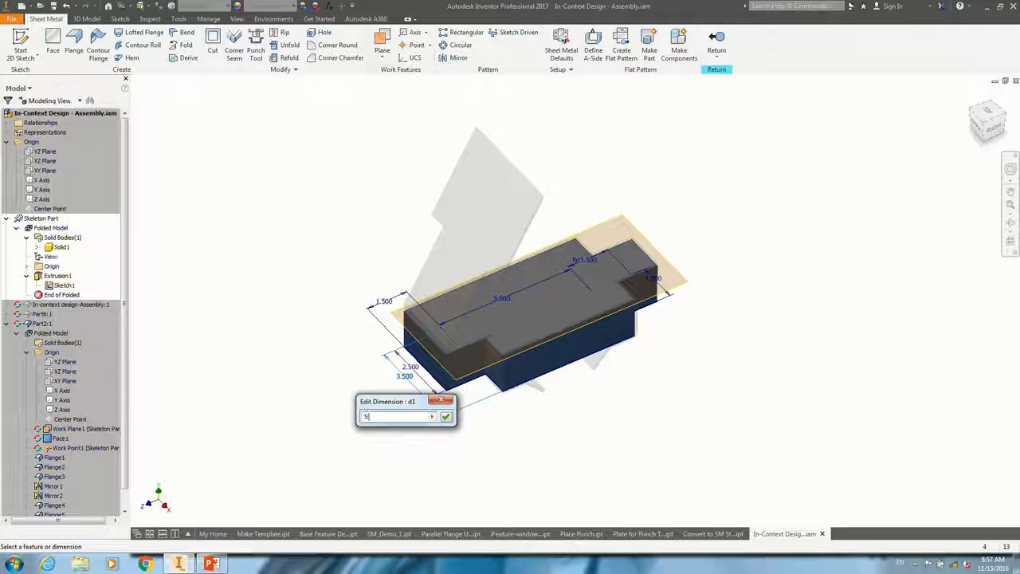
{"action": "key", "text": "Return"}
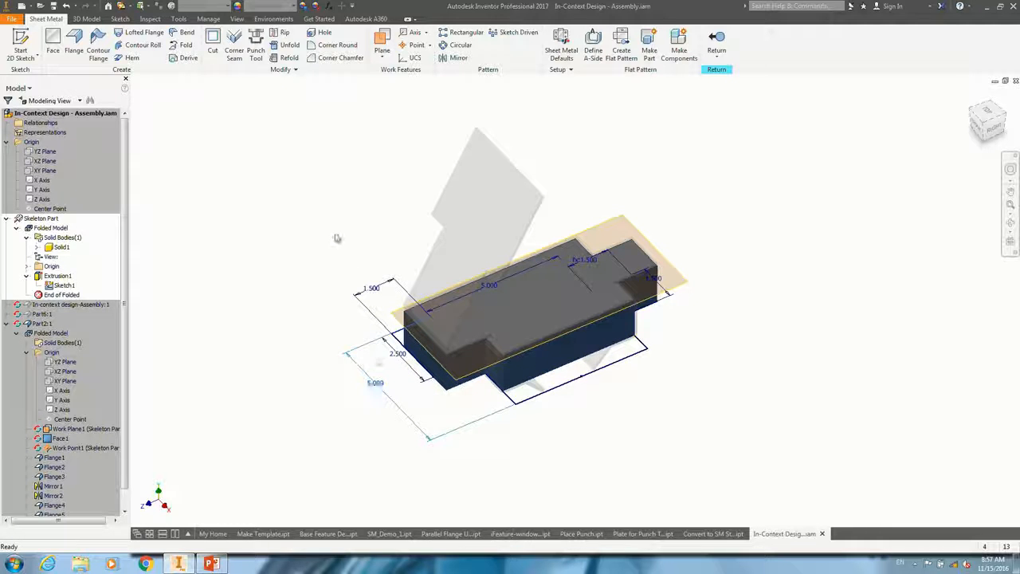
{"action": "left_click", "coordinate": [121, 6]}
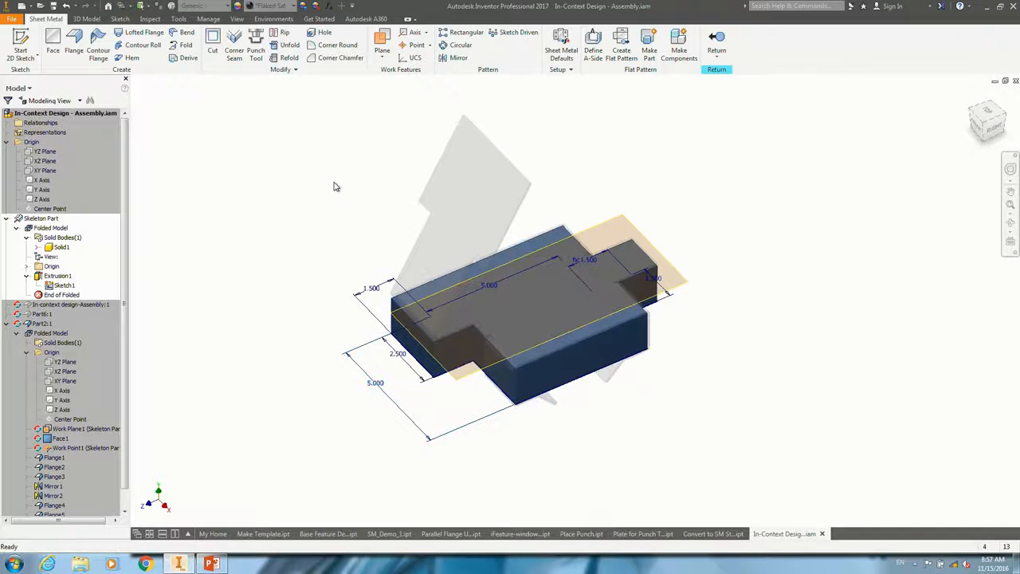
Step: Return to the top-level assembly and inspect how the sheet metal bracket follows the skeleton's width
{"action": "left_click", "coordinate": [716, 42]}
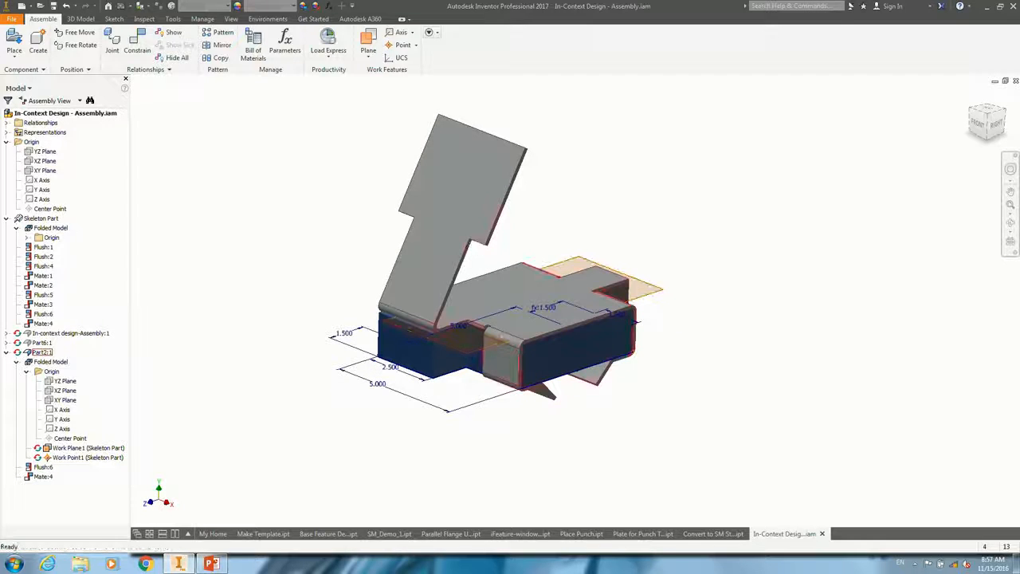
{"action": "left_click", "coordinate": [459, 198]}
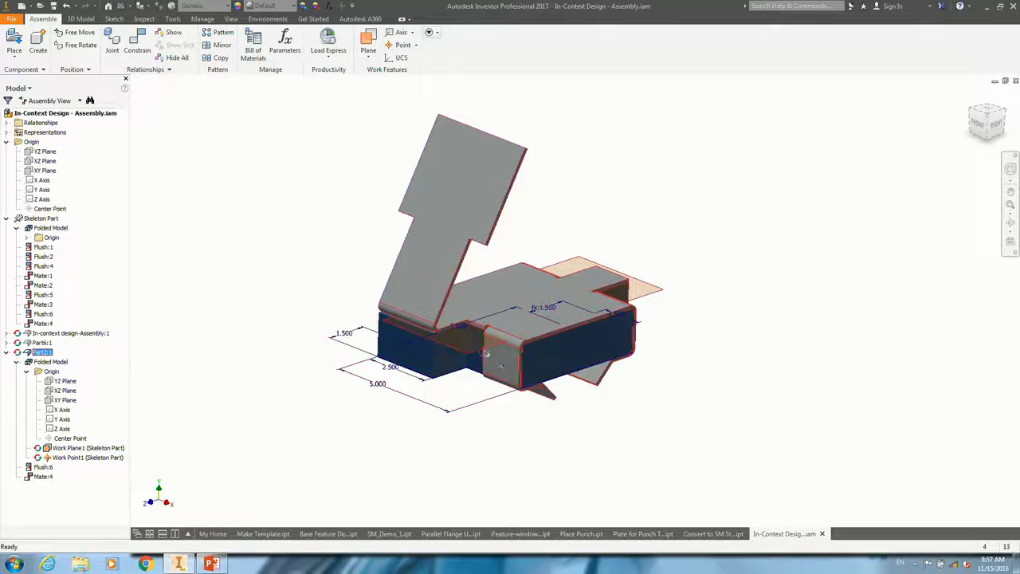
{"action": "middle_click_drag", "start_coordinate": [460, 330], "coordinate": [461, 359], "text": "shift"}
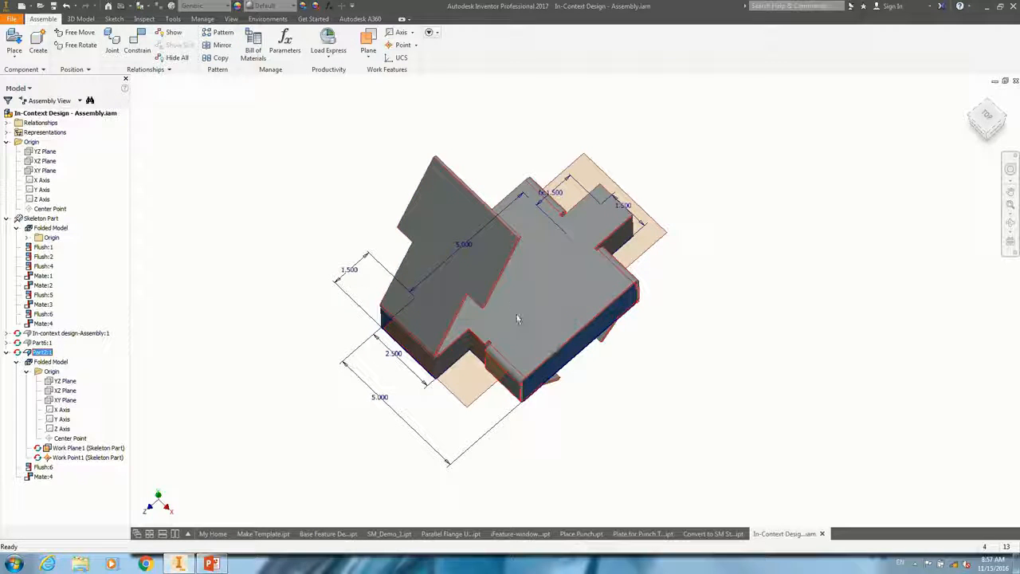
{"action": "middle_click_drag", "start_coordinate": [515, 303], "coordinate": [516, 303], "text": "shift"}
{"action": "left_click", "coordinate": [279, 250]}
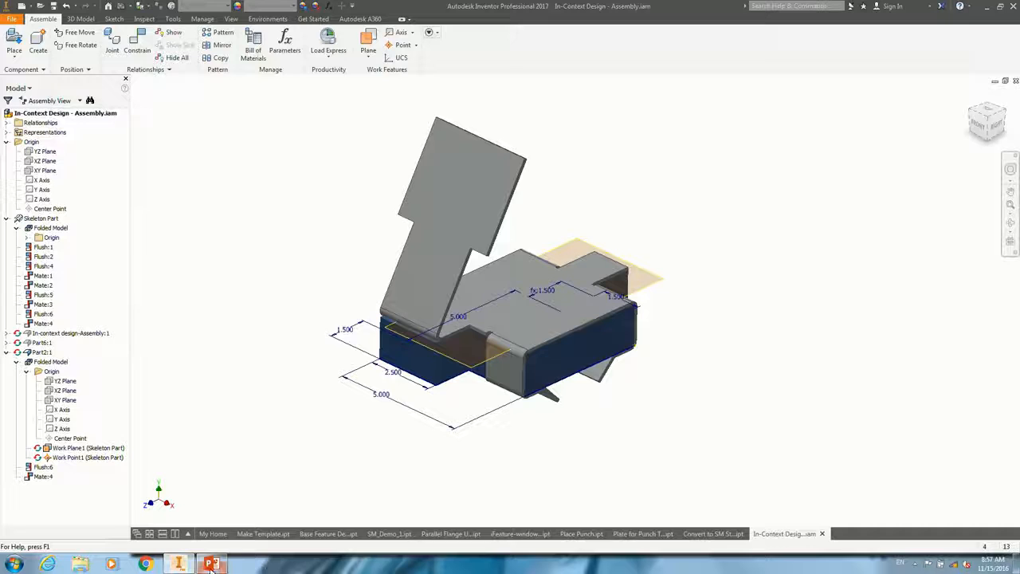
Step: Switch to the PowerPoint presentation
{"action": "key", "text": "alt+Tab"}
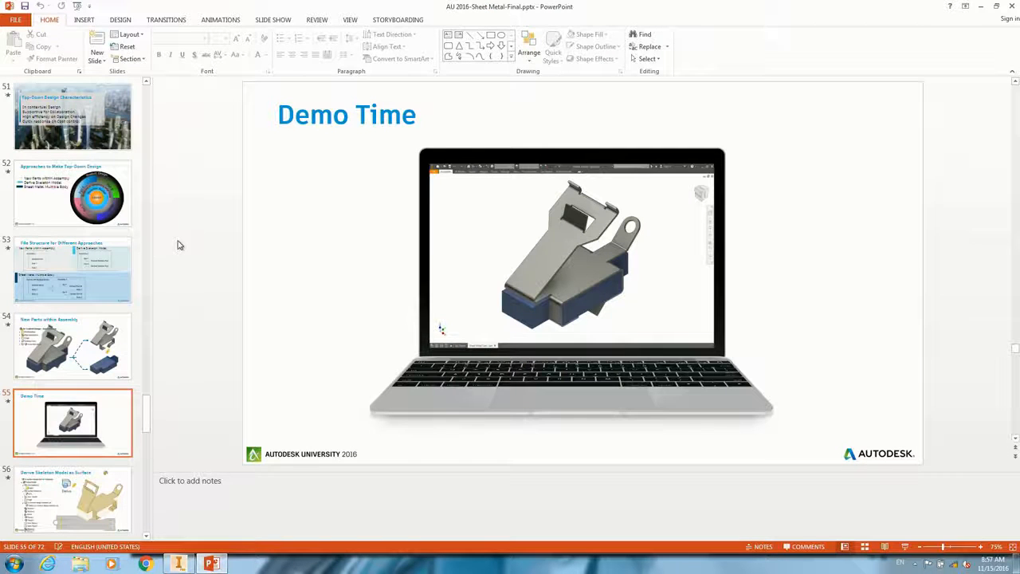
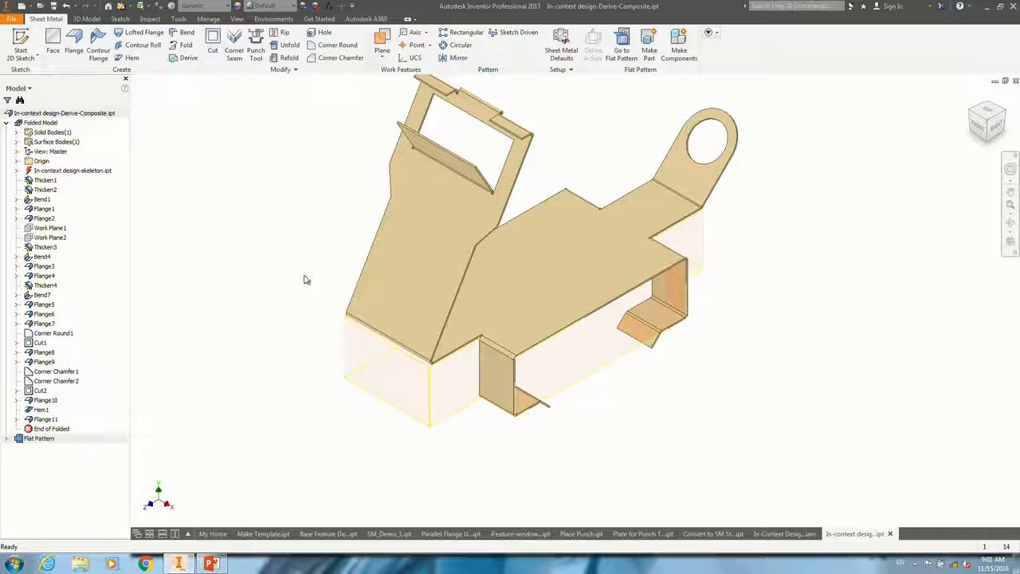
Step: Update In-context design-Derive-Composite.ipt to apply the changes from its derived skeleton
{"action": "left_click", "coordinate": [120, 5]}
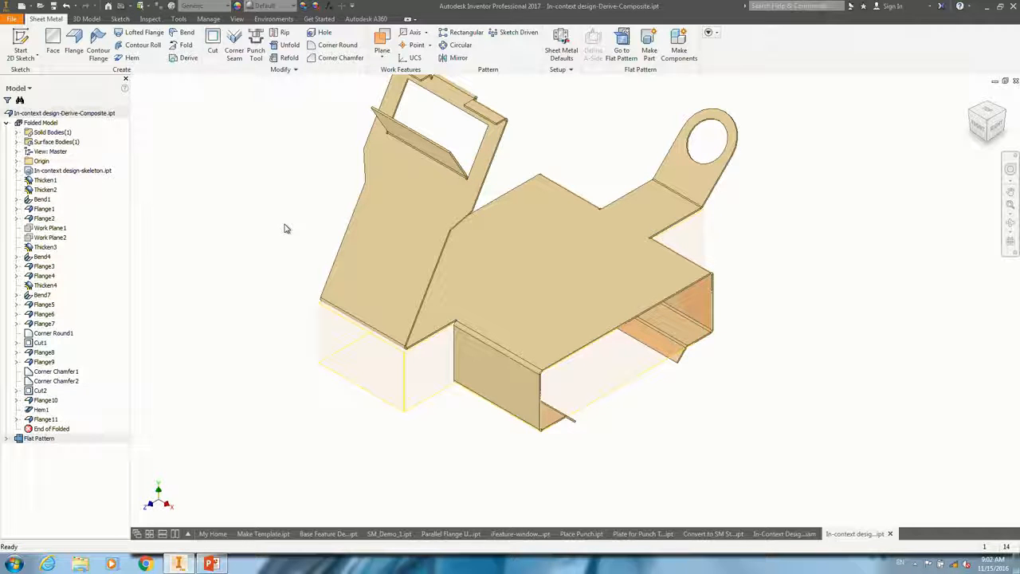
{"action": "middle_click_drag", "start_coordinate": [254, 173], "coordinate": [265, 221]}
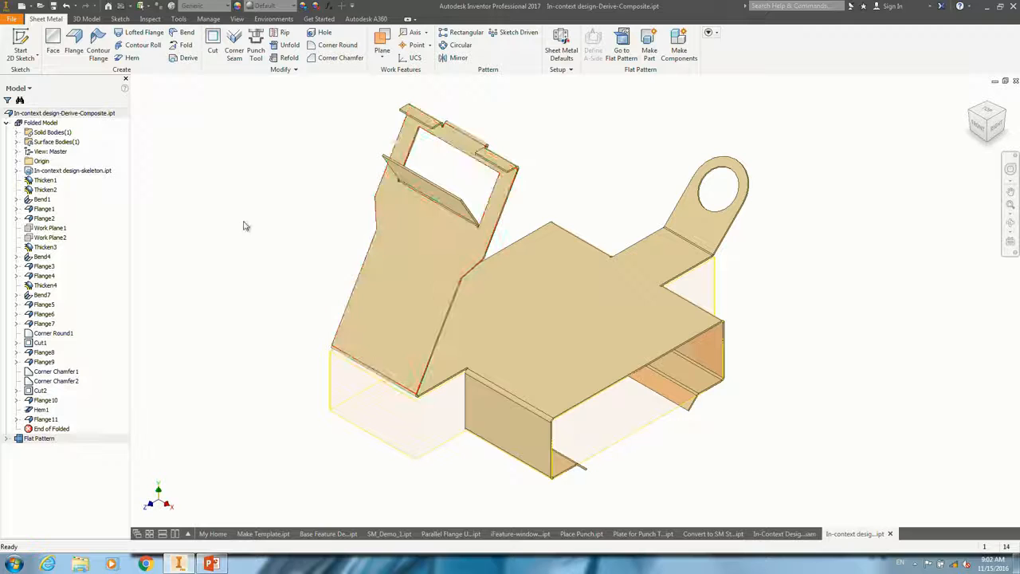
Step: Move the End of Folded marker above Thicken1, accepting the reorder problem, and defer updates of the flat pattern
{"action": "left_click", "coordinate": [41, 180]}
{"action": "mouse_move", "coordinate": [51, 429]}
{"action": "left_mouse_down"}
{"action": "mouse_move", "coordinate": [84, 240]}
{"action": "mouse_move", "coordinate": [82, 183]}
{"action": "left_mouse_up"}
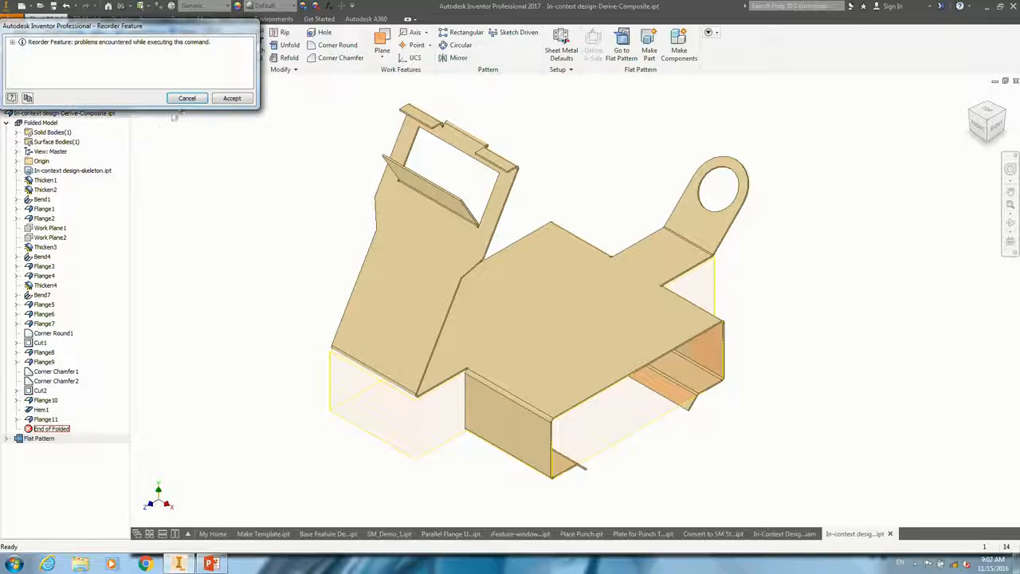
{"action": "left_click", "coordinate": [231, 98]}
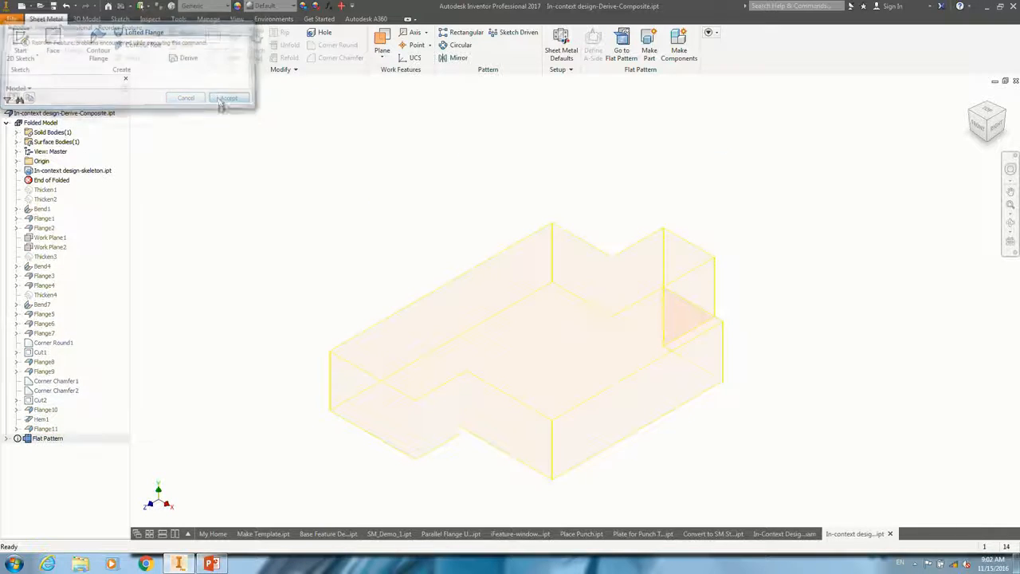
{"action": "right_click", "coordinate": [50, 441]}
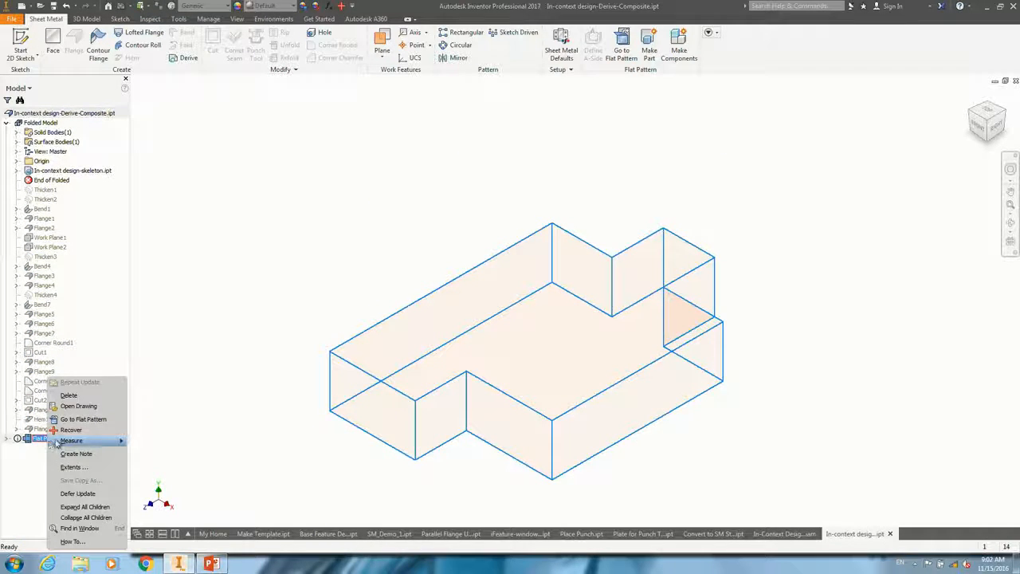
{"action": "left_click", "coordinate": [78, 493]}
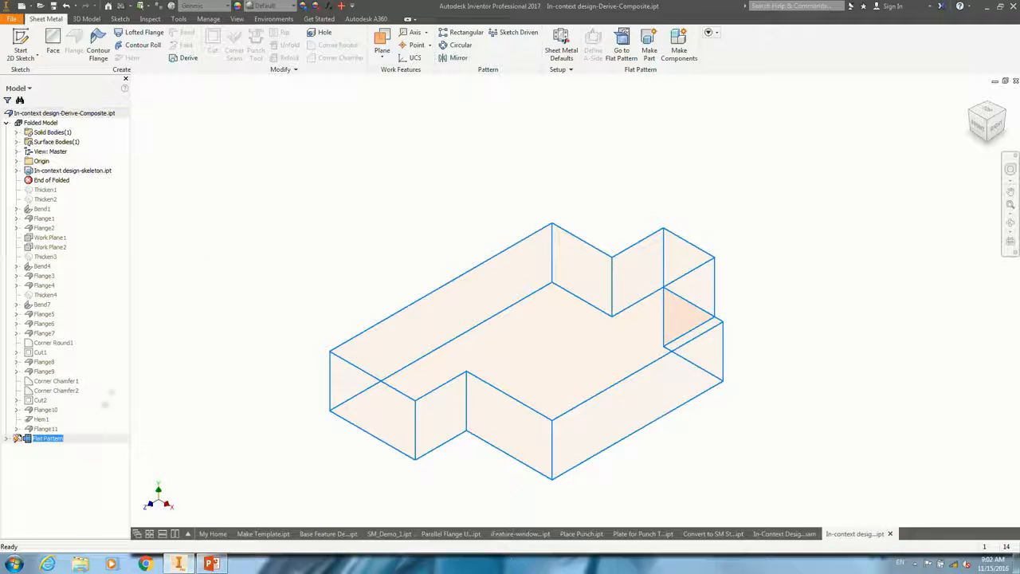
Step: Move the End of Folded marker to just below Thicken2 and examine the thickened top and side faces
{"action": "double_click", "coordinate": [58, 183]}
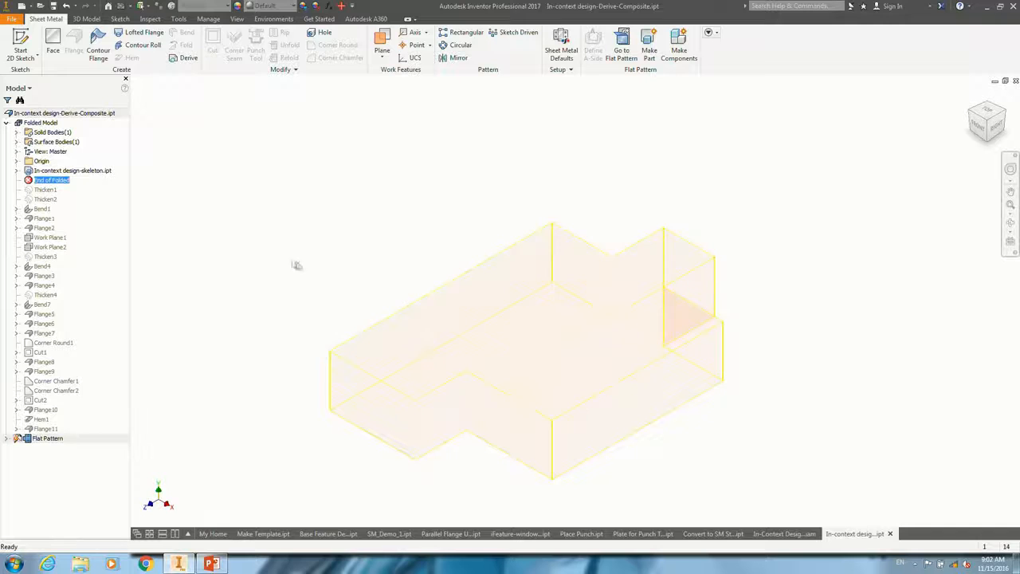
{"action": "left_click_drag", "start_coordinate": [47, 181], "coordinate": [59, 200]}
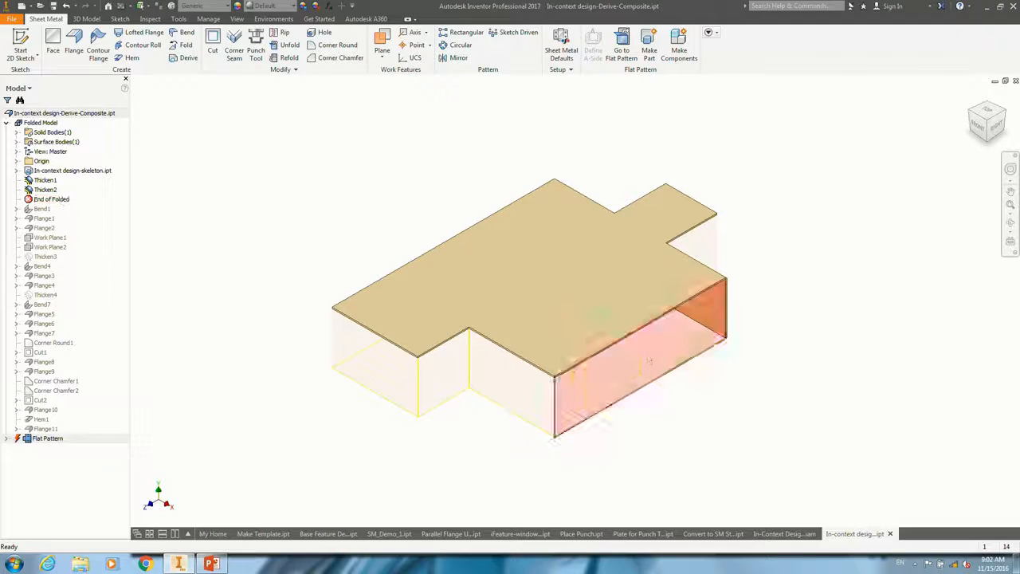
{"action": "middle_click_drag", "start_coordinate": [649, 362], "coordinate": [489, 391], "text": "shift"}
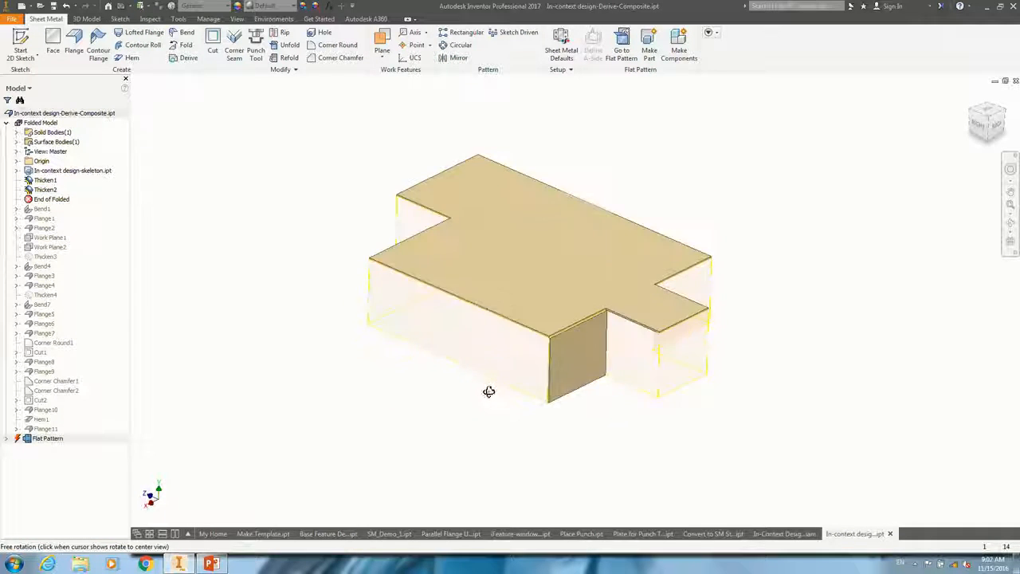
{"action": "scroll", "coordinate": [598, 329], "scroll_direction": "up", "scroll_amount": 3}
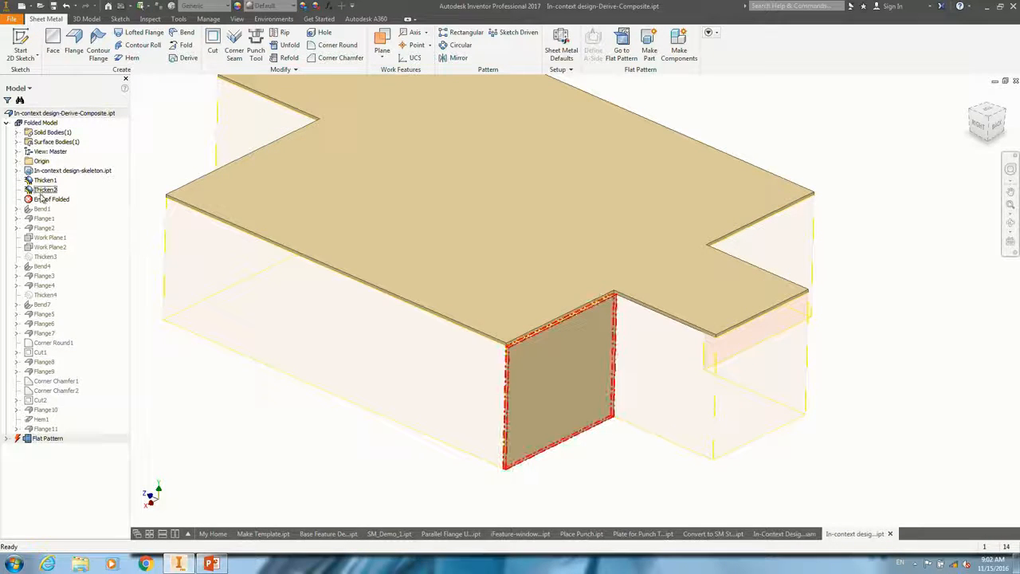
Step: Move the End of Folded marker below Bend1 to show the bend, and on past Flange11 to restore all features
{"action": "left_click_drag", "start_coordinate": [41, 199], "coordinate": [48, 210]}
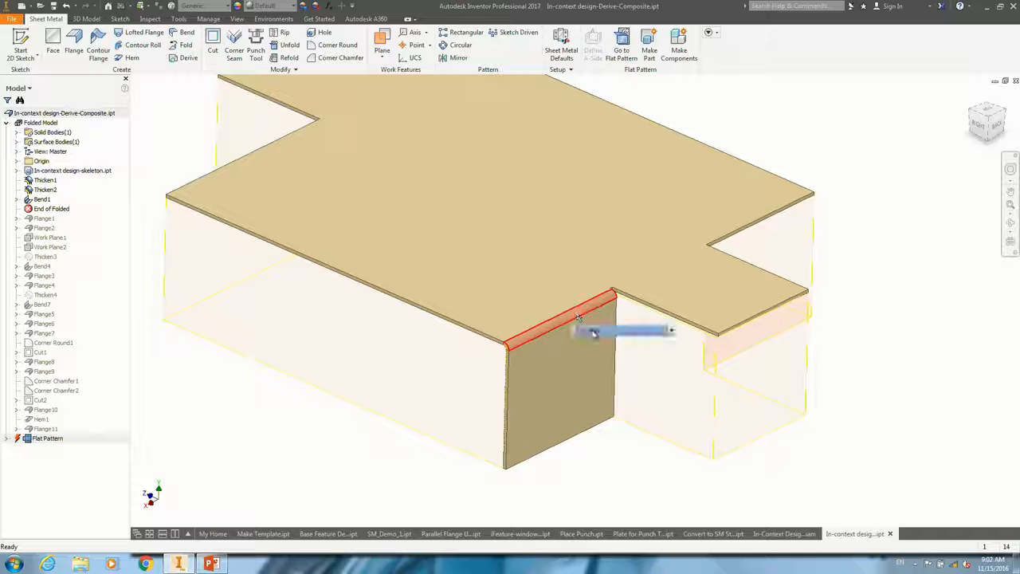
{"action": "left_click_drag", "start_coordinate": [51, 209], "coordinate": [58, 435]}
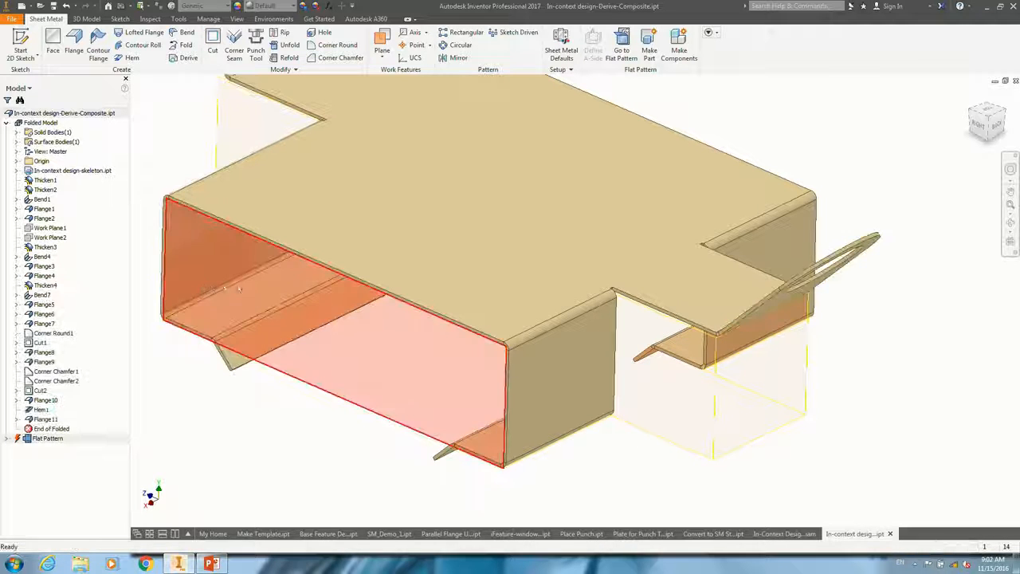
Step: Examine the complete folded bracket and highlight the faces made by Thicken1 and Thicken2
{"action": "scroll", "coordinate": [489, 299], "scroll_direction": "down", "scroll_amount": 5}
{"action": "scroll", "coordinate": [436, 246], "scroll_direction": "down", "scroll_amount": 2}
{"action": "middle_click_drag", "start_coordinate": [435, 246], "coordinate": [441, 290]}
{"action": "scroll", "coordinate": [465, 279], "scroll_direction": "up", "scroll_amount": 6}
{"action": "scroll", "coordinate": [465, 279], "scroll_direction": "down", "scroll_amount": 3}
{"action": "scroll", "coordinate": [441, 292], "scroll_direction": "up", "scroll_amount": 4}
{"action": "scroll", "coordinate": [565, 306], "scroll_direction": "down", "scroll_amount": 3}
{"action": "middle_click_drag", "start_coordinate": [539, 294], "coordinate": [487, 281]}
{"action": "scroll", "coordinate": [488, 282], "scroll_direction": "down", "scroll_amount": 3}
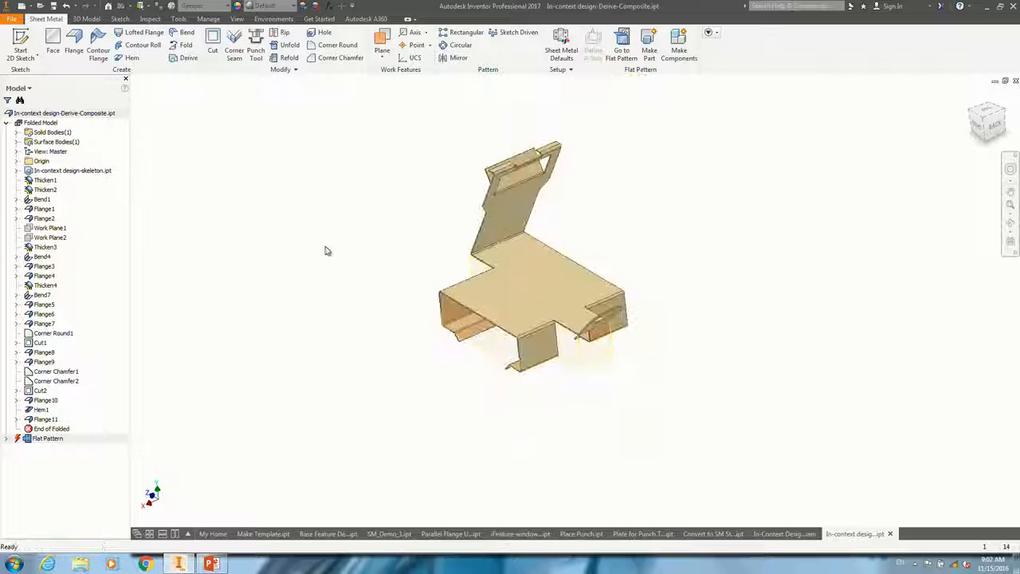
{"action": "scroll", "coordinate": [443, 271], "scroll_direction": "up", "scroll_amount": 3}
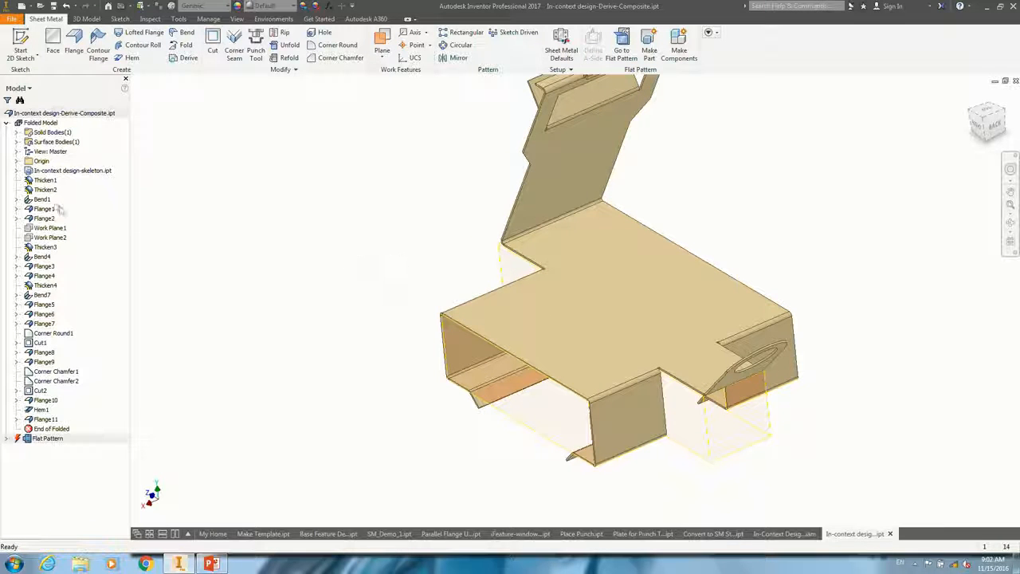
{"action": "left_click", "coordinate": [43, 182]}
{"action": "left_click", "coordinate": [43, 191]}
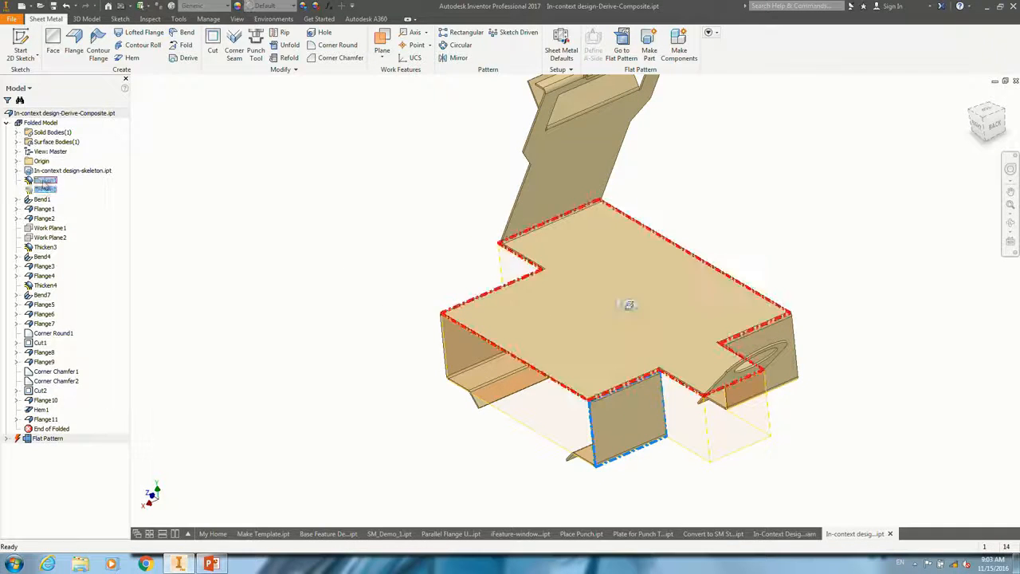
{"action": "left_click", "coordinate": [43, 182]}
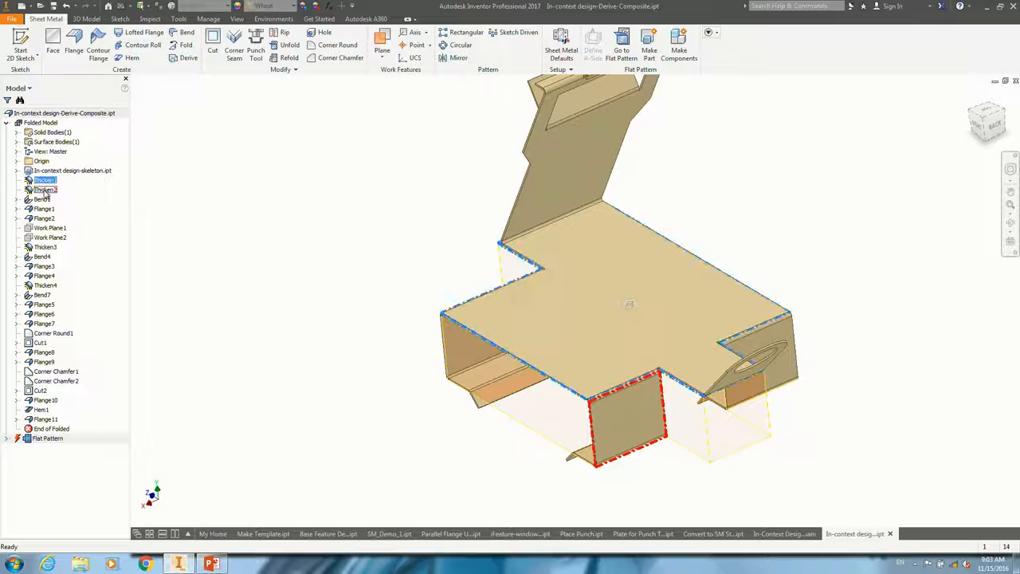
{"action": "left_click", "coordinate": [70, 185]}
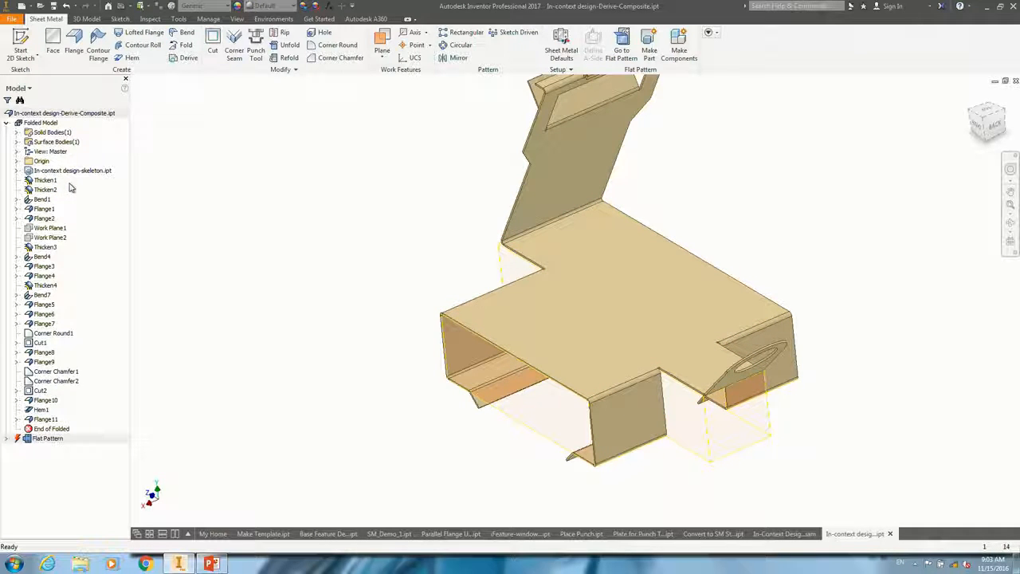
Step: Open In-context design-Derive Solid.ipt and update it from its derived skeleton part
{"action": "left_click", "coordinate": [37, 5]}
{"action": "double_click", "coordinate": [478, 247]}
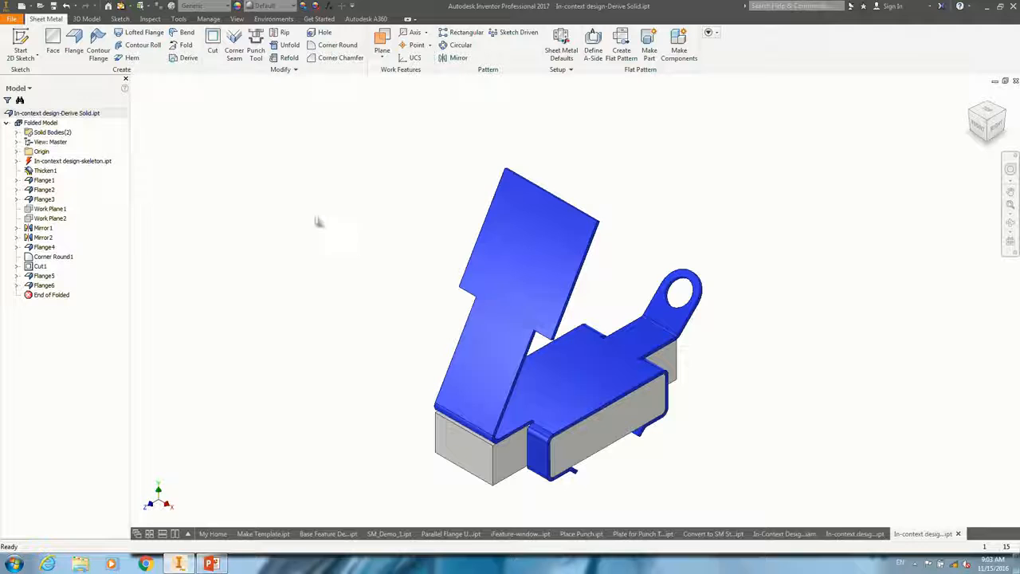
{"action": "left_click", "coordinate": [96, 161]}
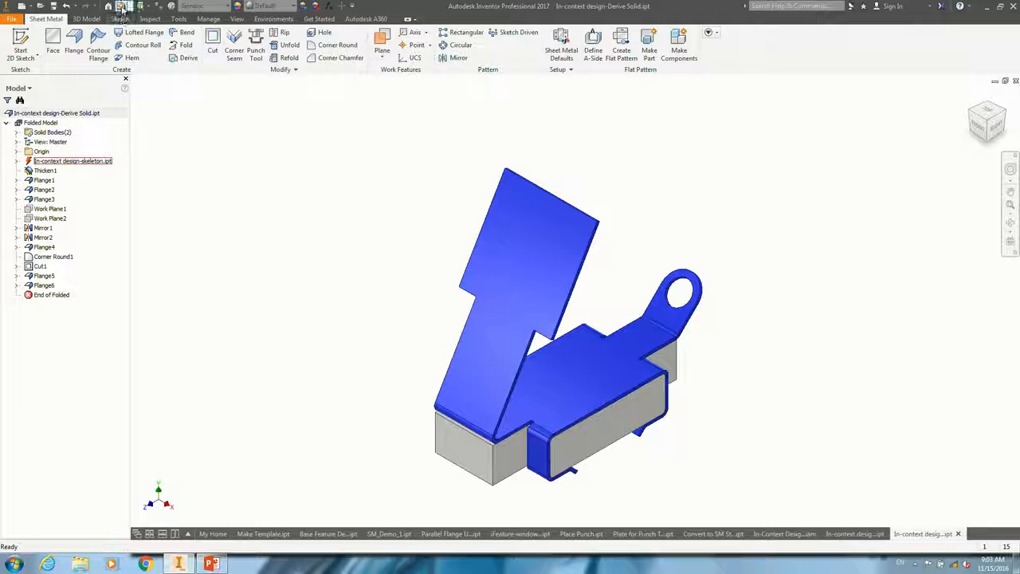
{"action": "left_click", "coordinate": [121, 7]}
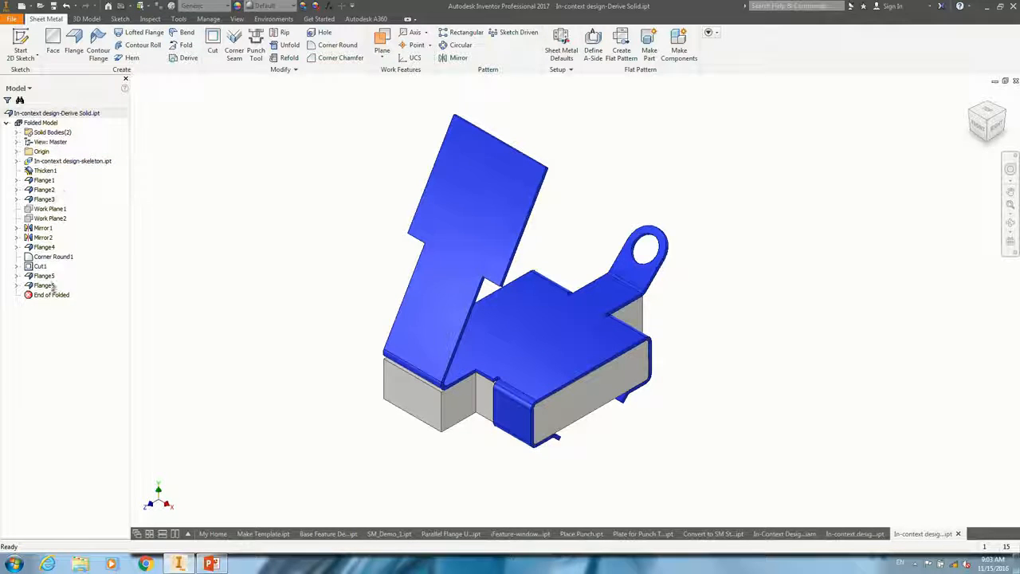
Step: Roll the End of Folded marker back below Thicken1, advance it past Flange1, and examine the flange against the skeleton solid
{"action": "left_click_drag", "start_coordinate": [70, 295], "coordinate": [74, 185]}
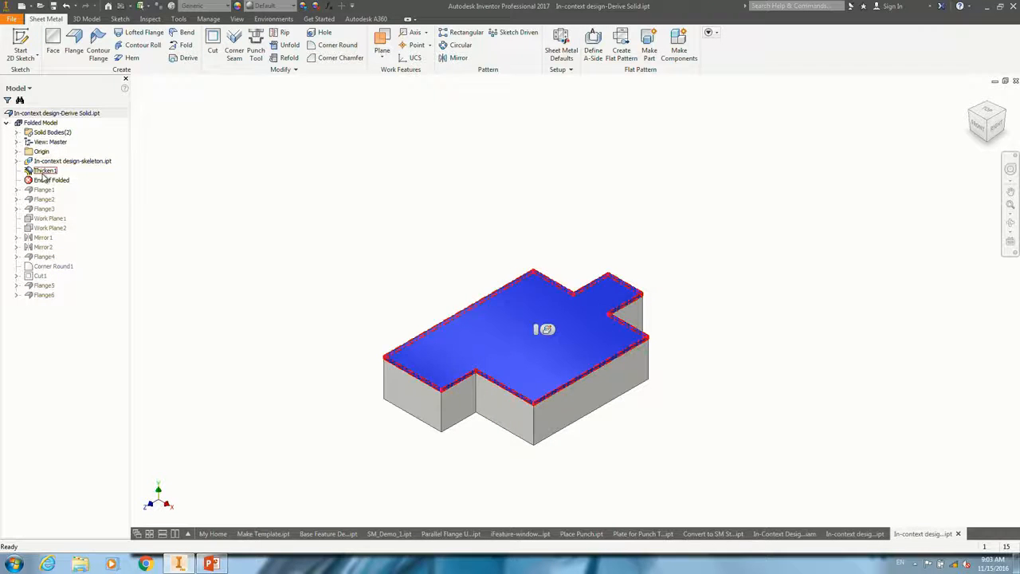
{"action": "scroll", "coordinate": [486, 395], "scroll_direction": "up", "scroll_amount": 3}
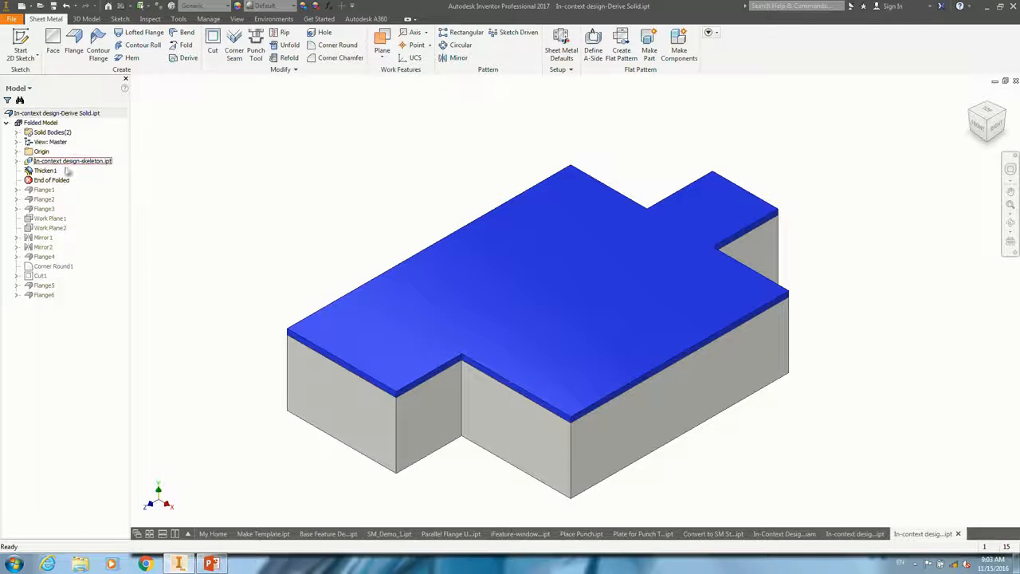
{"action": "left_click_drag", "start_coordinate": [51, 180], "coordinate": [50, 195]}
{"action": "middle_click_drag", "start_coordinate": [572, 298], "coordinate": [416, 294], "text": "shift"}
{"action": "scroll", "coordinate": [415, 283], "scroll_direction": "down", "scroll_amount": 3}
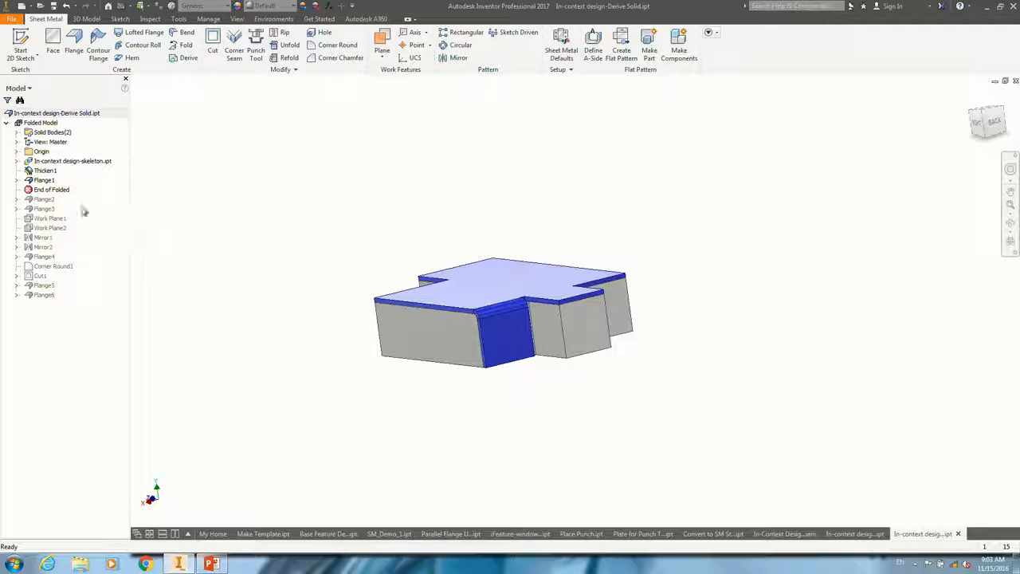
Step: Review Flange1's To height extents and its termination point on the skeleton solid, leaving the settings unmodified
{"action": "double_click", "coordinate": [44, 180]}
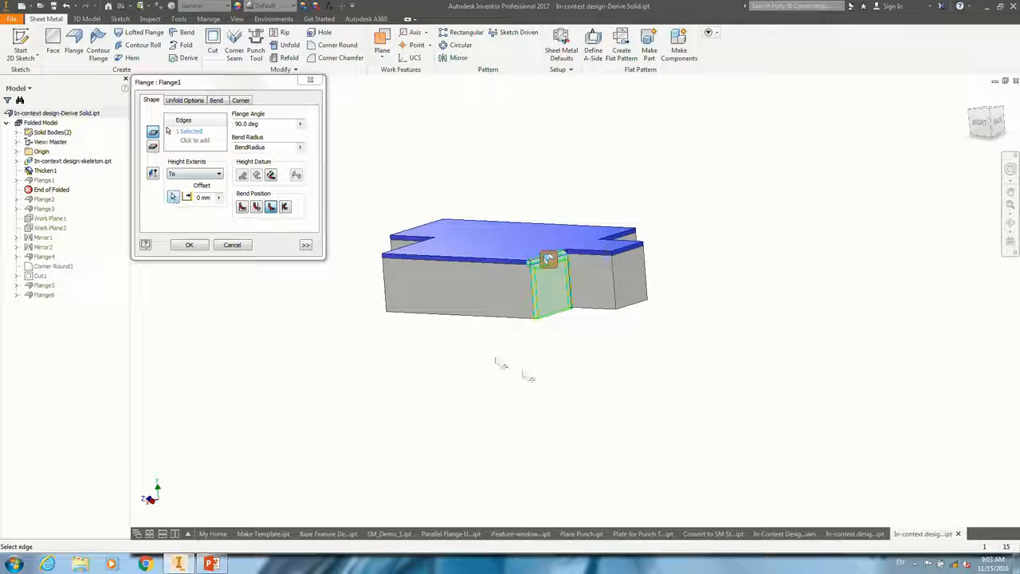
{"action": "scroll", "coordinate": [541, 319], "scroll_direction": "down", "scroll_amount": 2}
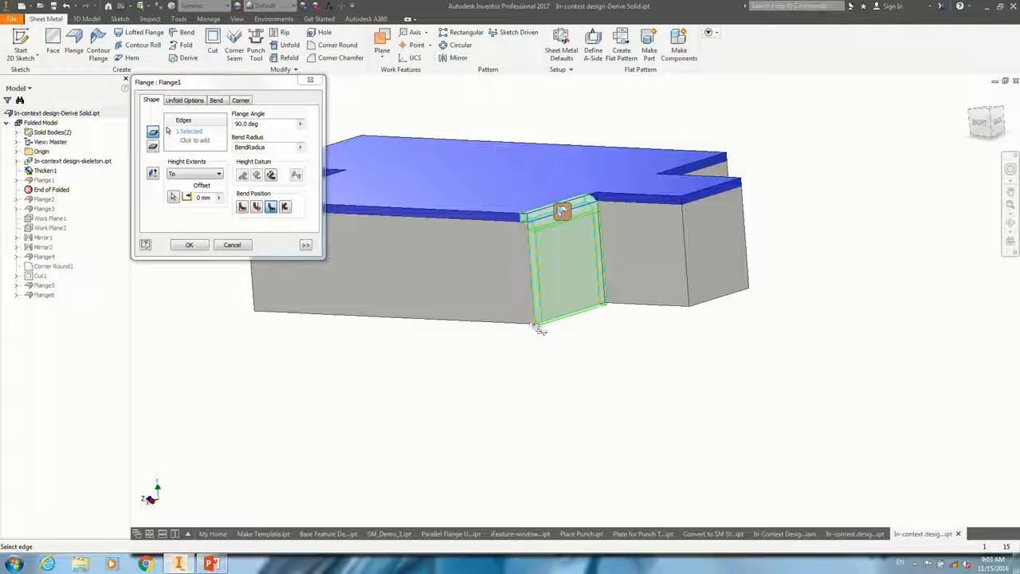
{"action": "left_click", "coordinate": [224, 246]}
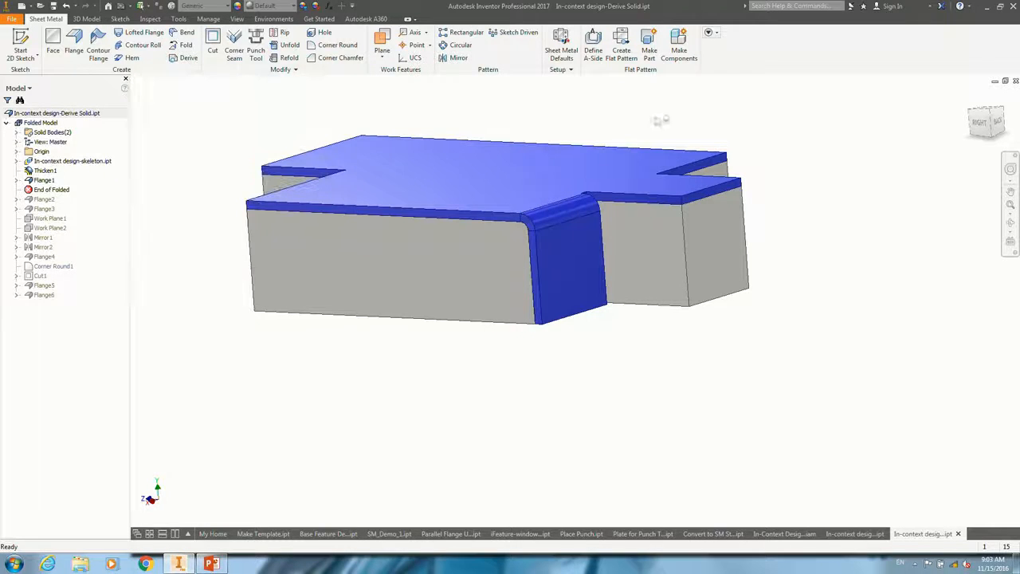
Step: Move the End of Folded marker below Flange6 to restore all features, and inspect the complete bracket around the solid
{"action": "left_click_drag", "start_coordinate": [50, 189], "coordinate": [53, 296]}
{"action": "scroll", "coordinate": [354, 253], "scroll_direction": "up", "scroll_amount": 3}
{"action": "middle_click_drag", "start_coordinate": [353, 253], "coordinate": [558, 341], "text": "shift"}
{"action": "scroll", "coordinate": [439, 263], "scroll_direction": "down", "scroll_amount": 2}
{"action": "scroll", "coordinate": [558, 341], "scroll_direction": "up", "scroll_amount": 2}
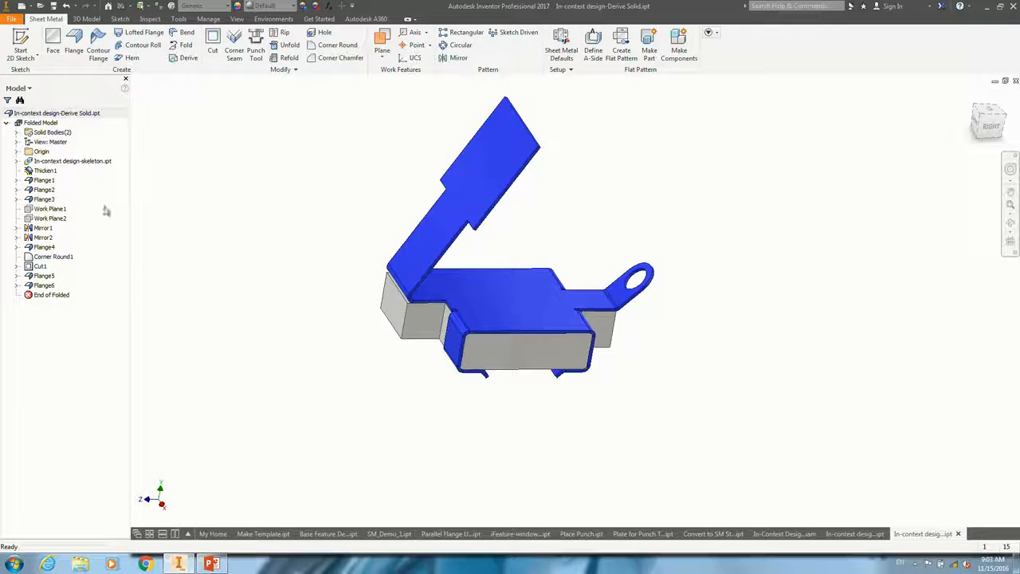
Step: Make Part1 from Solid2 only, using the Sheet Metal.ipt template, with placing the part in a target assembly turned off
{"action": "left_click", "coordinate": [650, 55]}
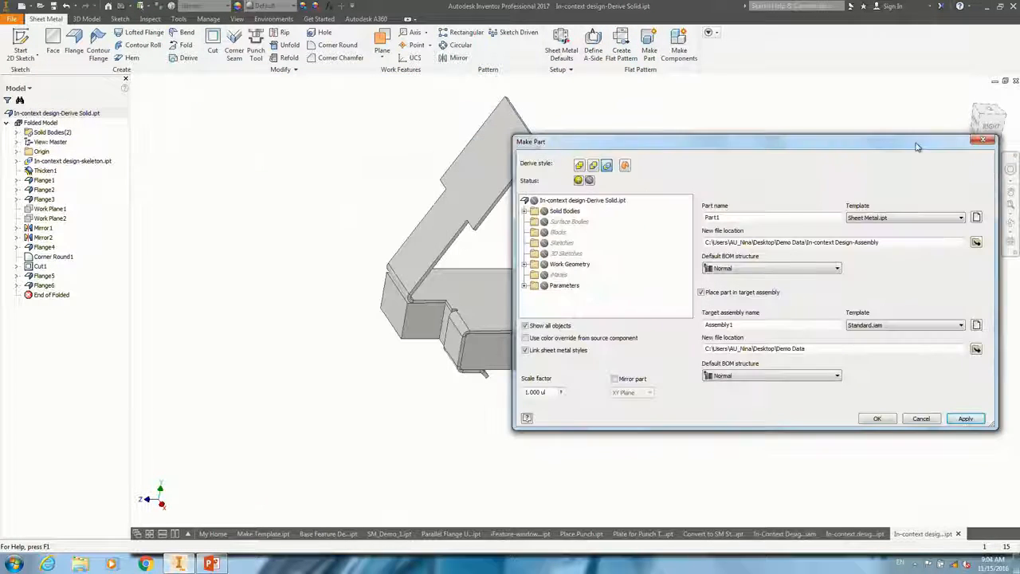
{"action": "left_click", "coordinate": [525, 210]}
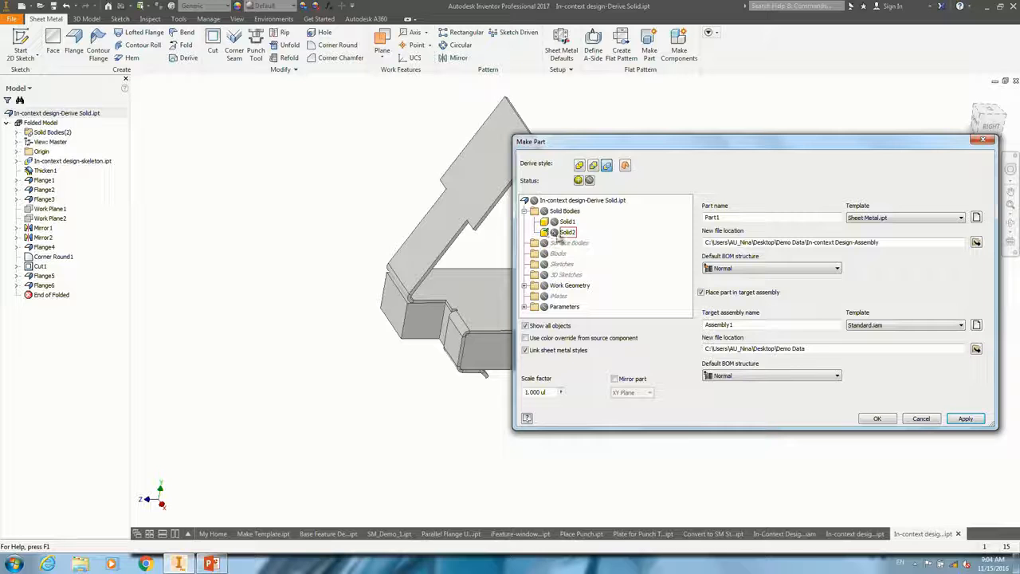
{"action": "left_click", "coordinate": [564, 232]}
{"action": "left_click_drag", "start_coordinate": [687, 145], "coordinate": [645, 129]}
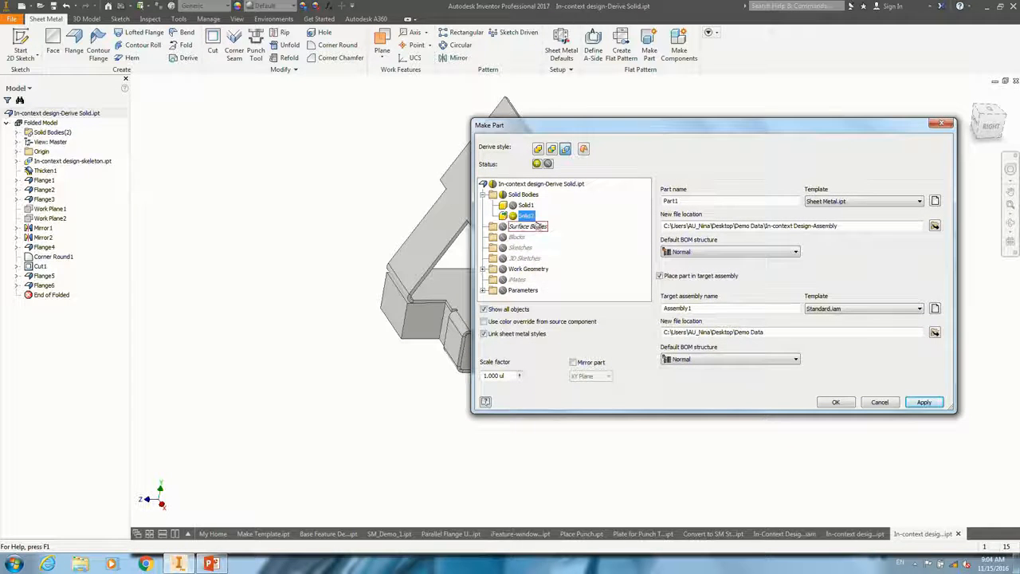
{"action": "mouse_move", "coordinate": [582, 127]}
{"action": "left_mouse_down"}
{"action": "mouse_move", "coordinate": [637, 149]}
{"action": "mouse_move", "coordinate": [593, 134]}
{"action": "left_mouse_up"}
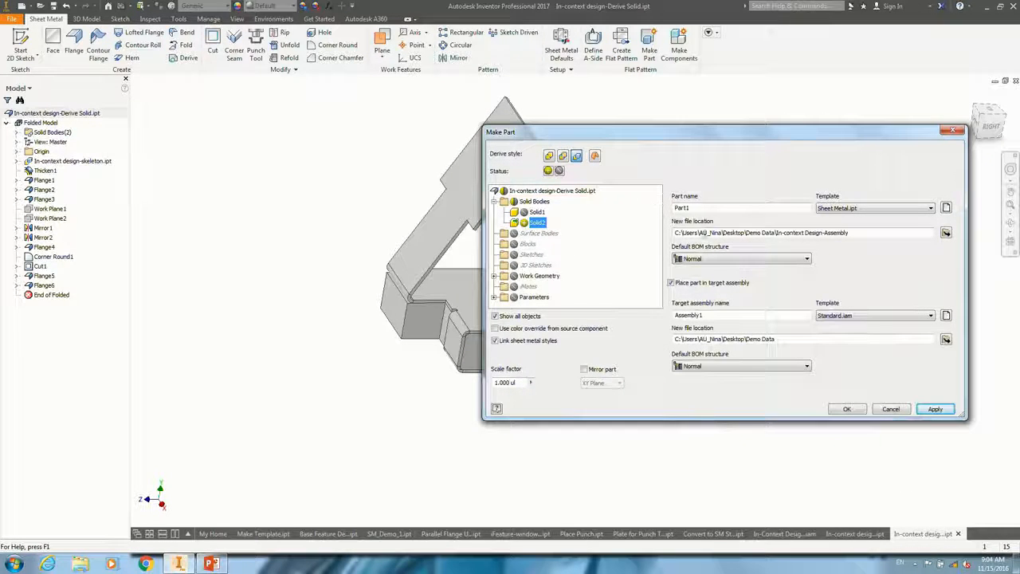
{"action": "left_click", "coordinate": [671, 283]}
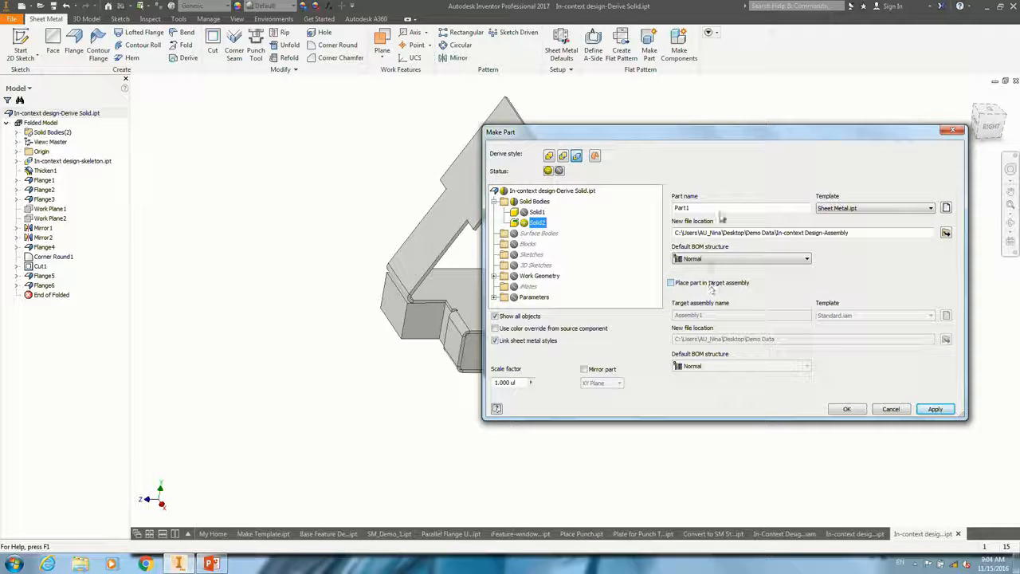
{"action": "left_click", "coordinate": [848, 409]}
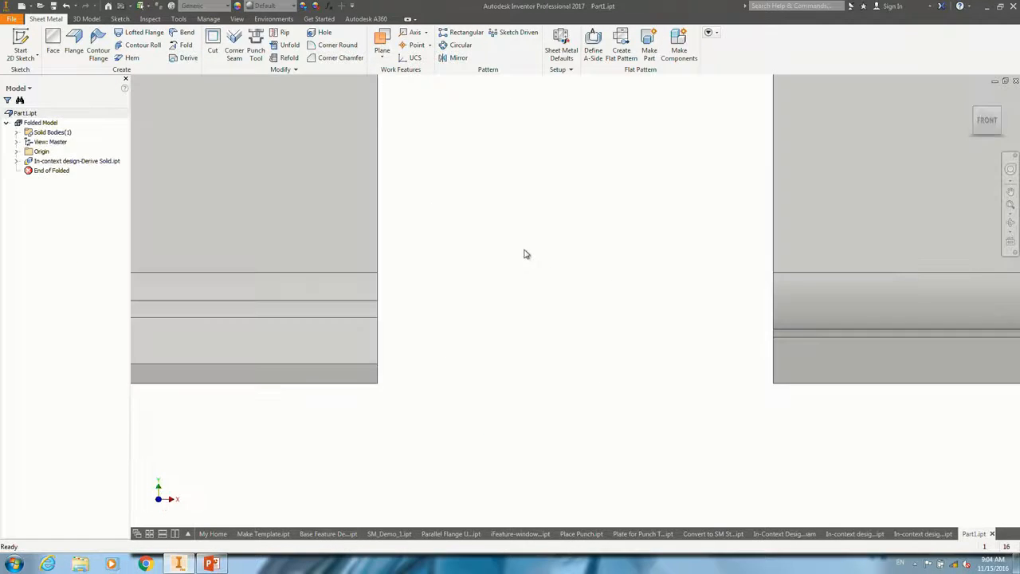
Step: Create the flat pattern of the bracket in Part1 and return to the folded part
{"action": "scroll", "coordinate": [535, 326], "scroll_direction": "up", "scroll_amount": 7}
{"action": "scroll", "coordinate": [536, 277], "scroll_direction": "up", "scroll_amount": 2}
{"action": "middle_click_drag", "start_coordinate": [535, 277], "coordinate": [354, 202]}
{"action": "scroll", "coordinate": [354, 203], "scroll_direction": "down", "scroll_amount": 3}
{"action": "middle_click_drag", "start_coordinate": [716, 348], "coordinate": [545, 250]}
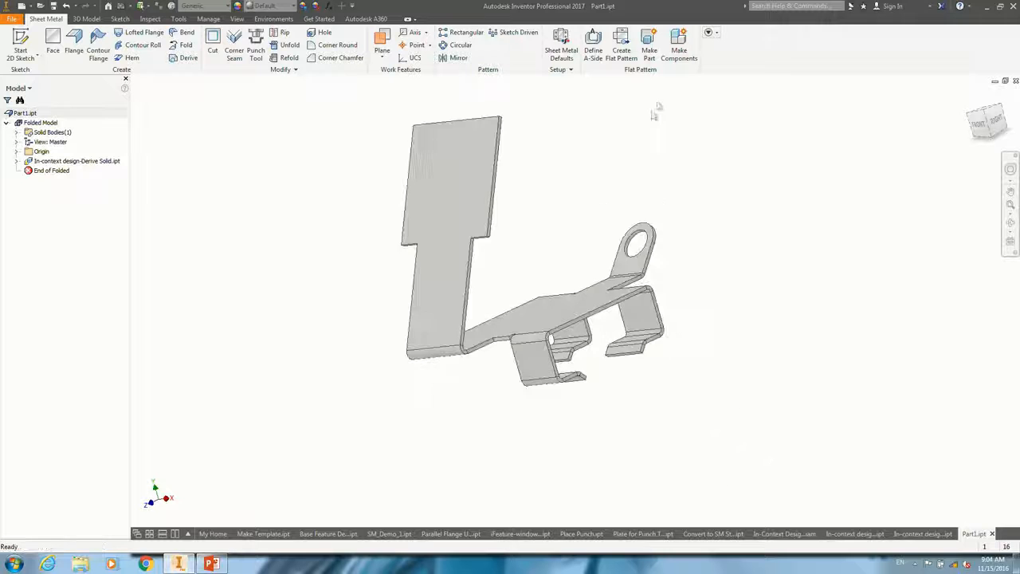
{"action": "left_click", "coordinate": [621, 45]}
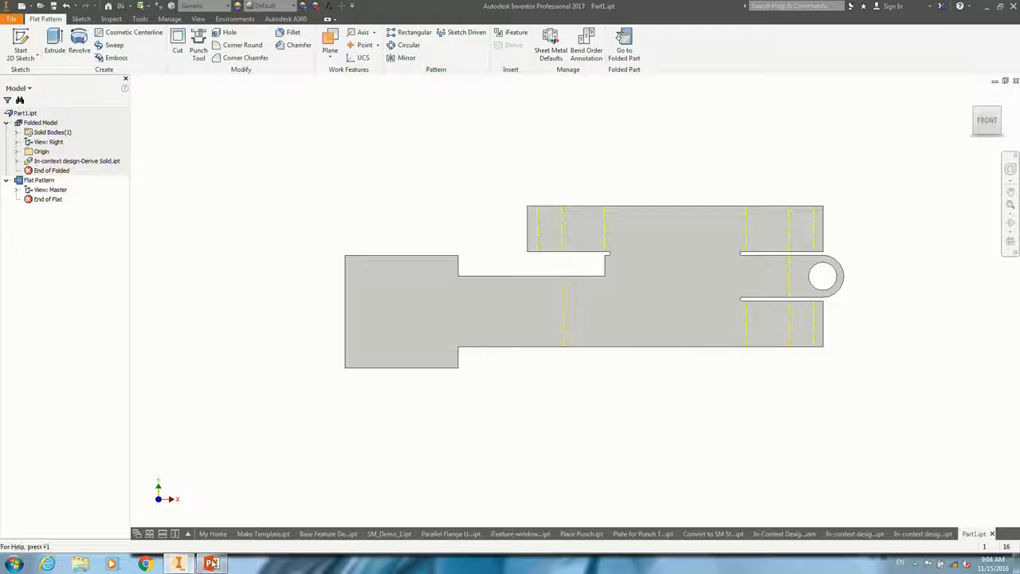
{"action": "mouse_move", "coordinate": [215, 565]}
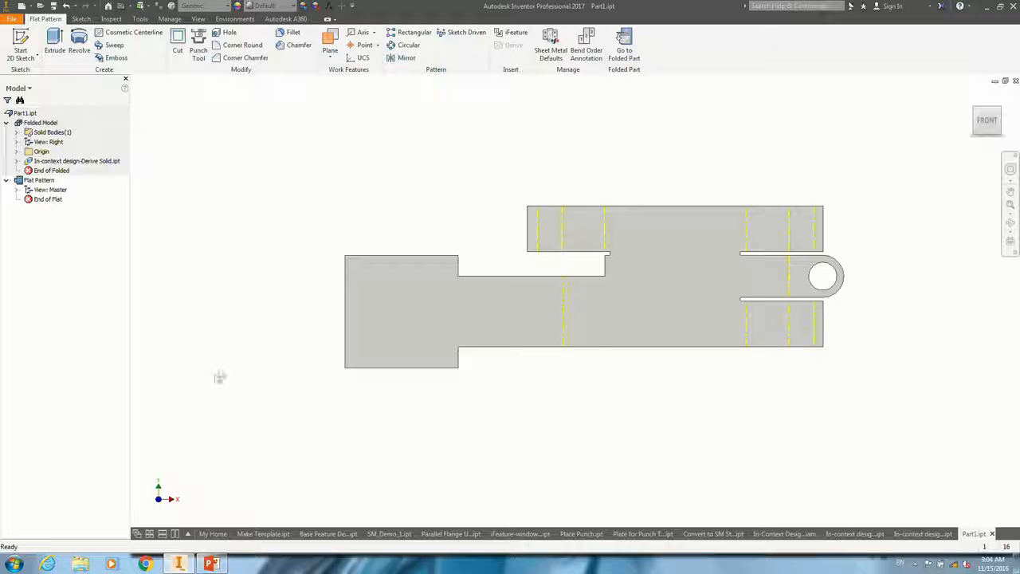
{"action": "left_click", "coordinate": [625, 44]}
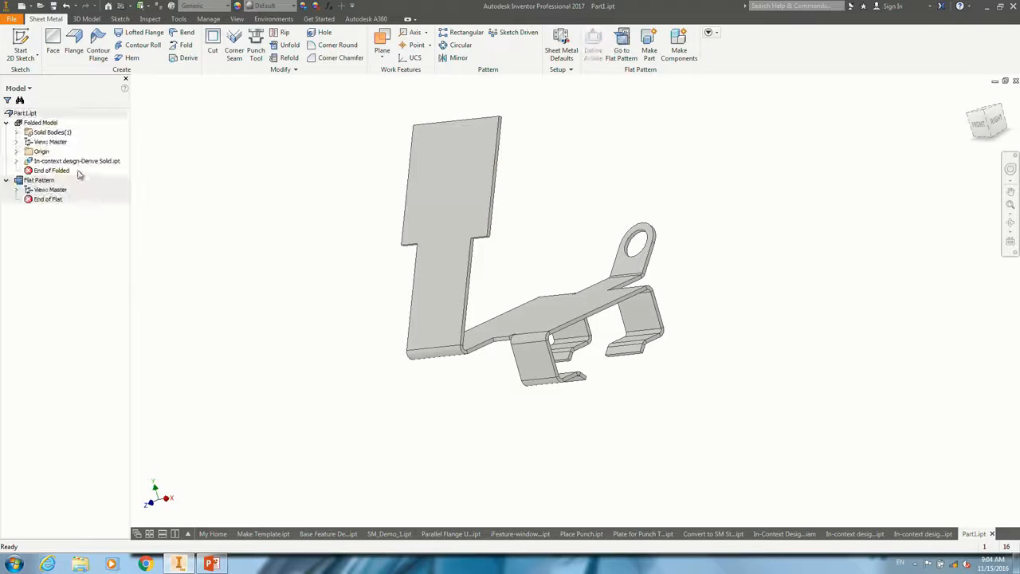
Step: Review the derived part options of In-context design-Derive Solid.ipt, including Link sheet metal styles, and close them without changes
{"action": "right_click", "coordinate": [70, 160]}
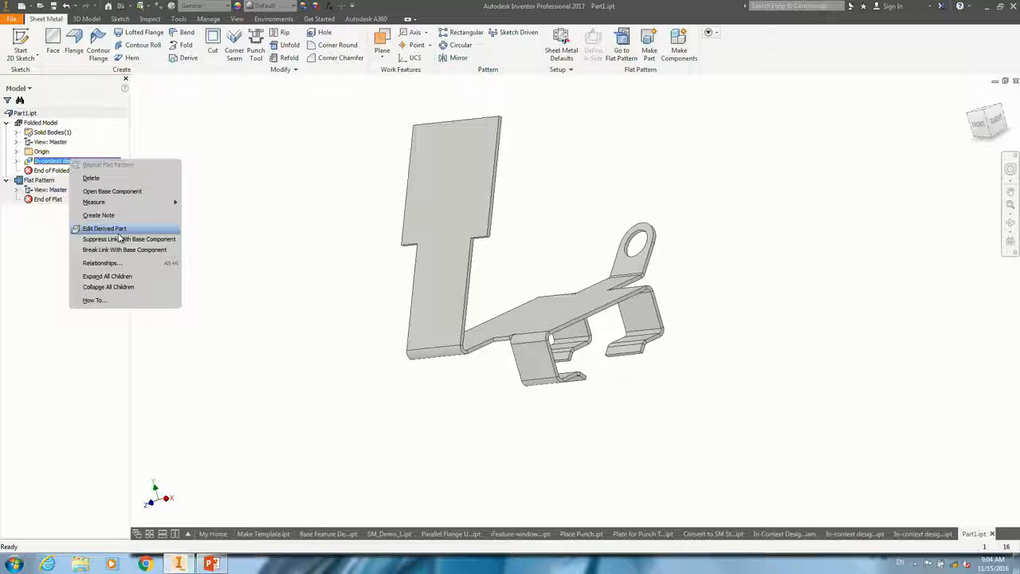
{"action": "left_click", "coordinate": [105, 230]}
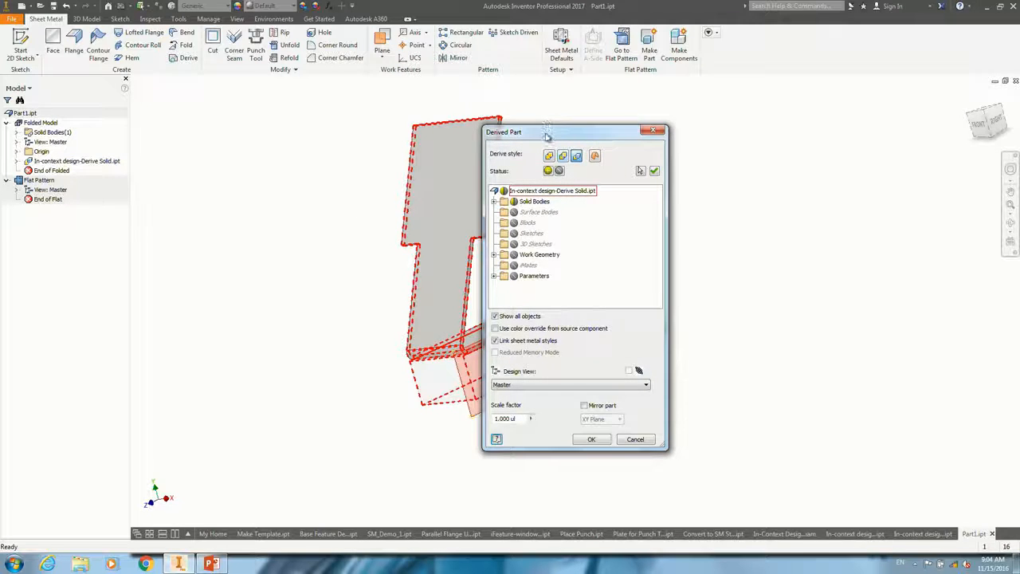
{"action": "left_click_drag", "start_coordinate": [547, 138], "coordinate": [224, 116]}
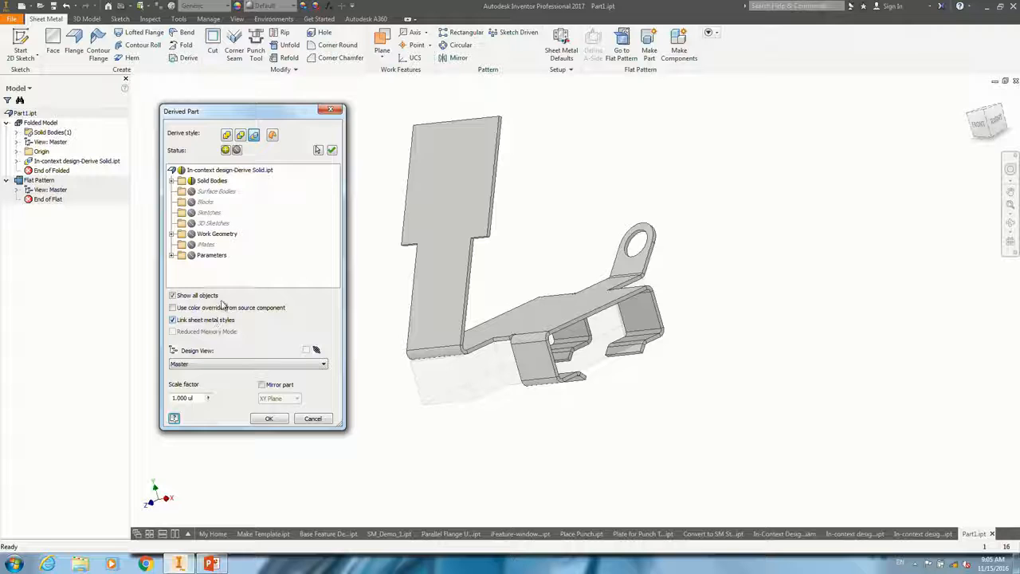
{"action": "left_click_drag", "start_coordinate": [259, 114], "coordinate": [251, 109]}
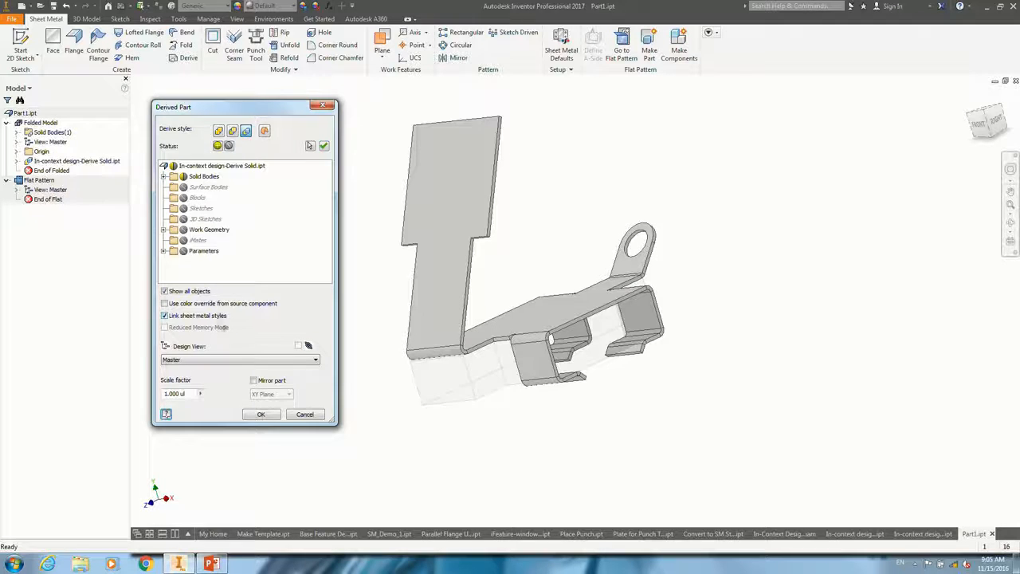
{"action": "left_click", "coordinate": [306, 415]}
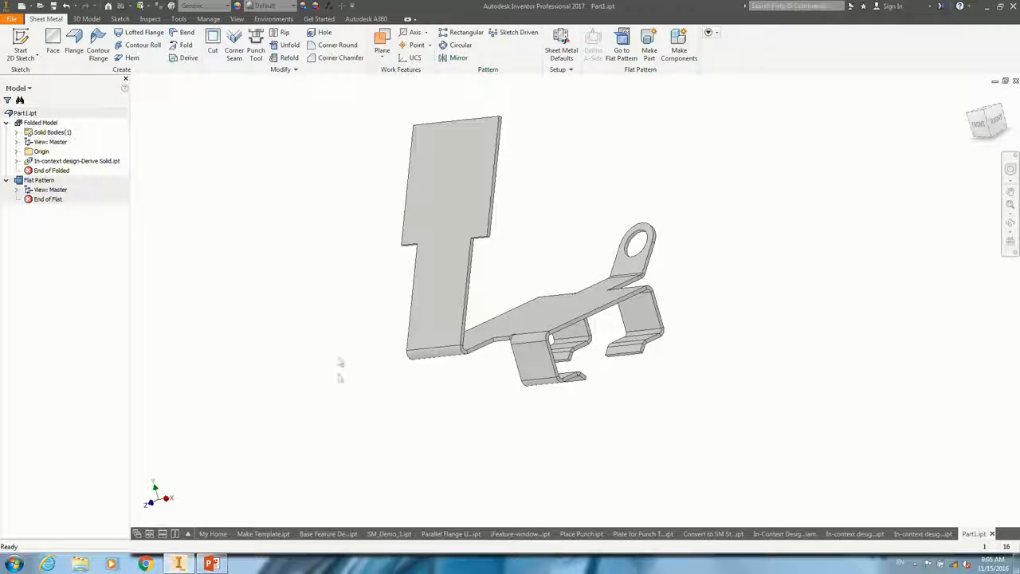
Step: Switch to the PowerPoint presentation AU 2016-Sheet Metal-Final.pptx
{"action": "left_click", "coordinate": [211, 563]}
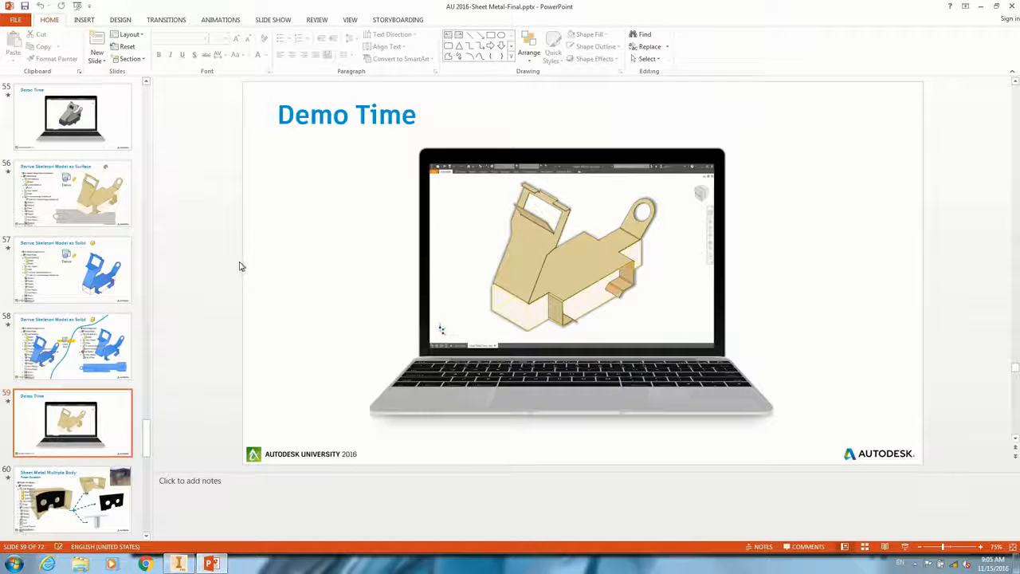